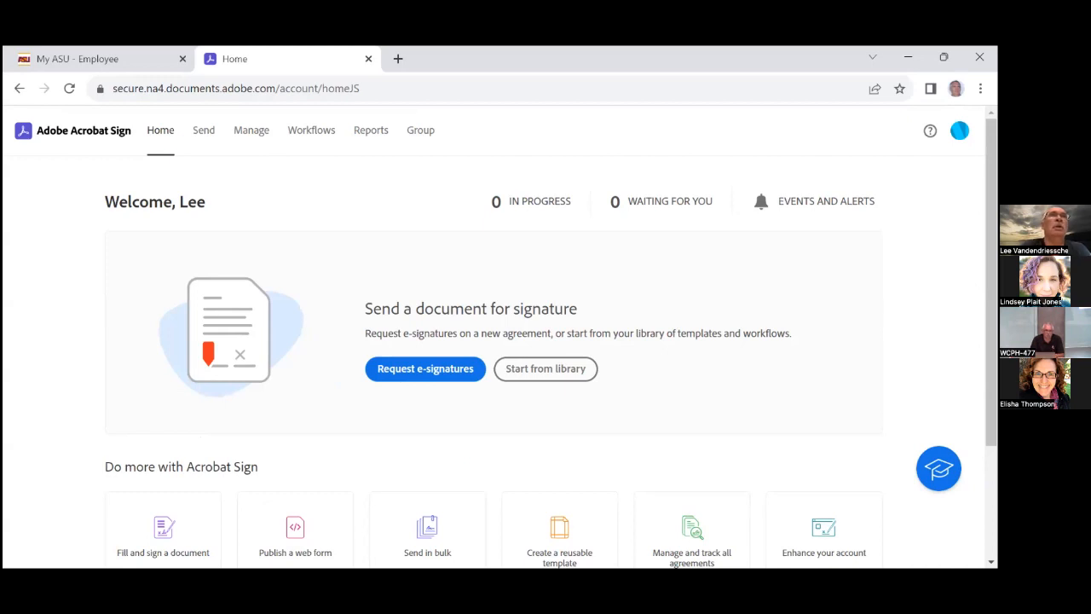
Start a new reusable library template from the Acrobat Sign Home page
{"action": "scroll", "coordinate": [682, 383], "scroll_direction": "down", "scroll_amount": 3}
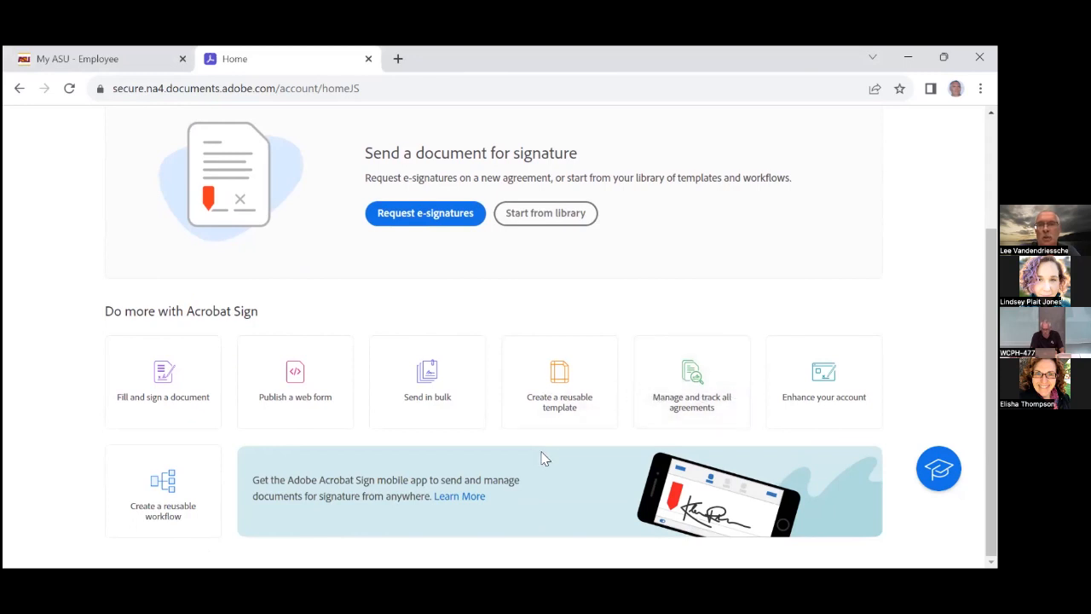
{"action": "left_click", "coordinate": [559, 375]}
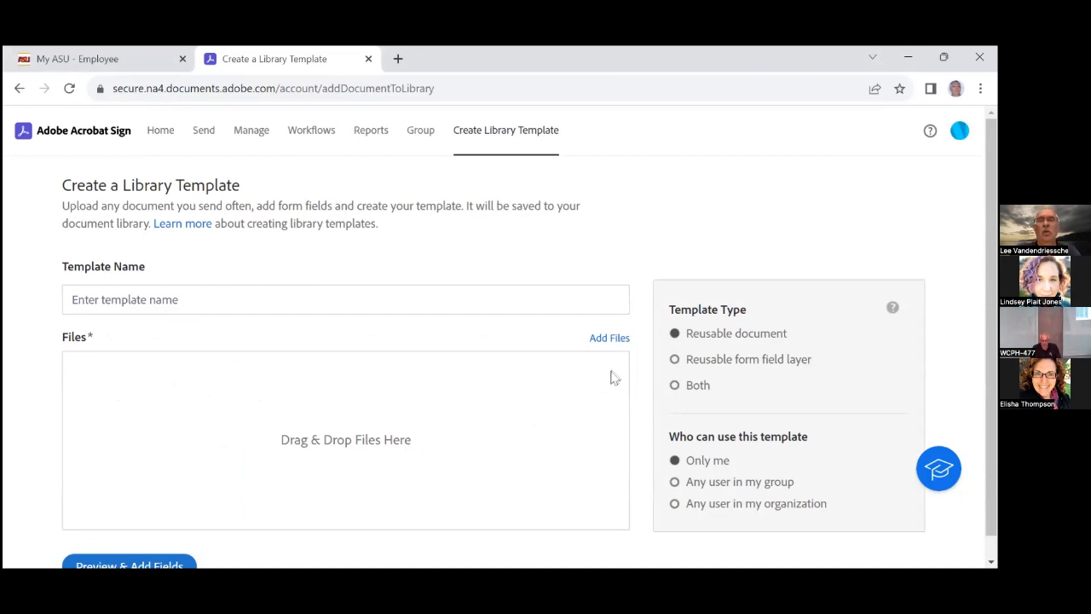
Attach Adobe Sign Practice Form.docx from the Adobe Sign Forms > 002 Forms folder to the template
{"action": "left_click", "coordinate": [615, 339]}
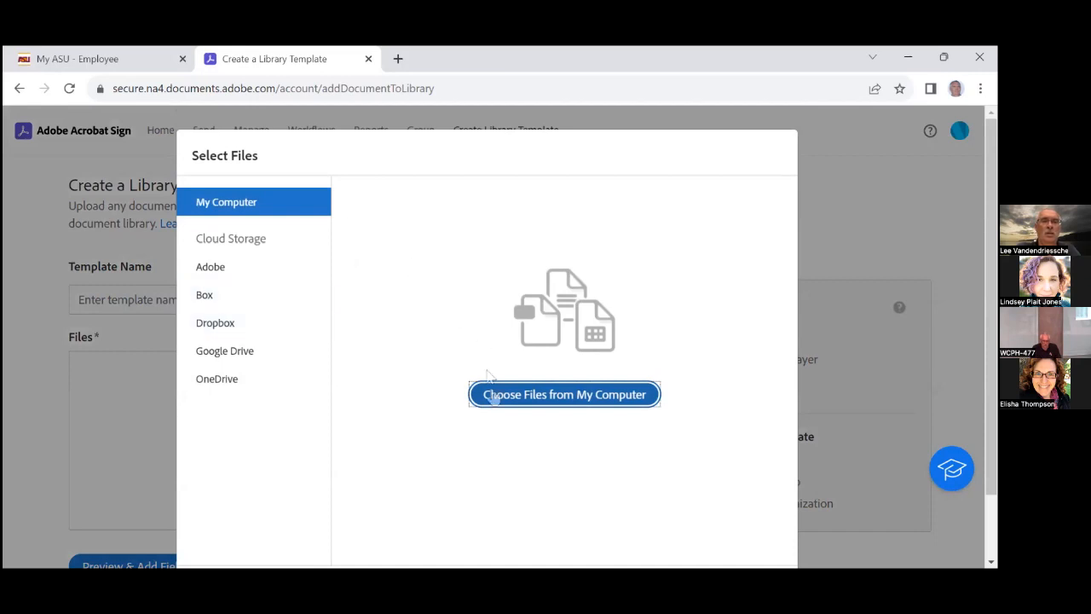
{"action": "left_click", "coordinate": [538, 401]}
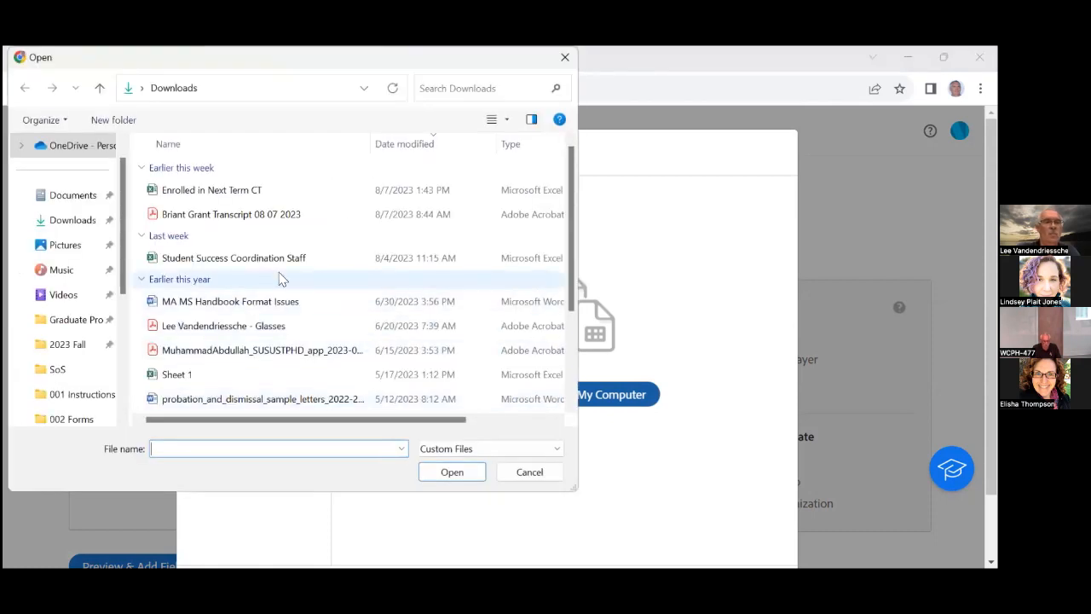
{"action": "scroll", "coordinate": [73, 335], "scroll_direction": "down", "scroll_amount": 2}
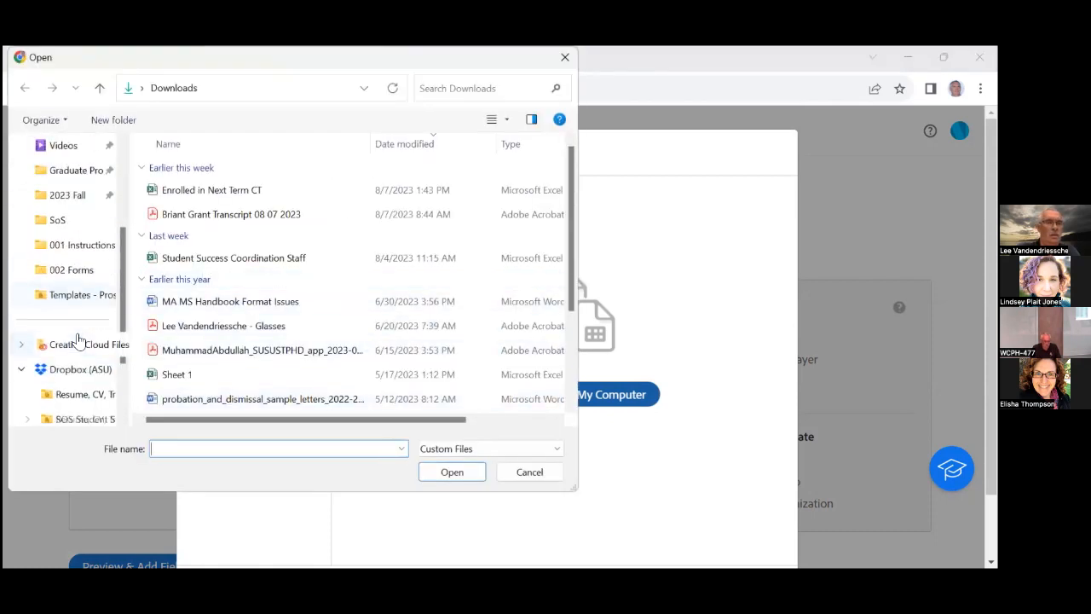
{"action": "scroll", "coordinate": [74, 377], "scroll_direction": "down", "scroll_amount": 2}
{"action": "left_click", "coordinate": [51, 369]}
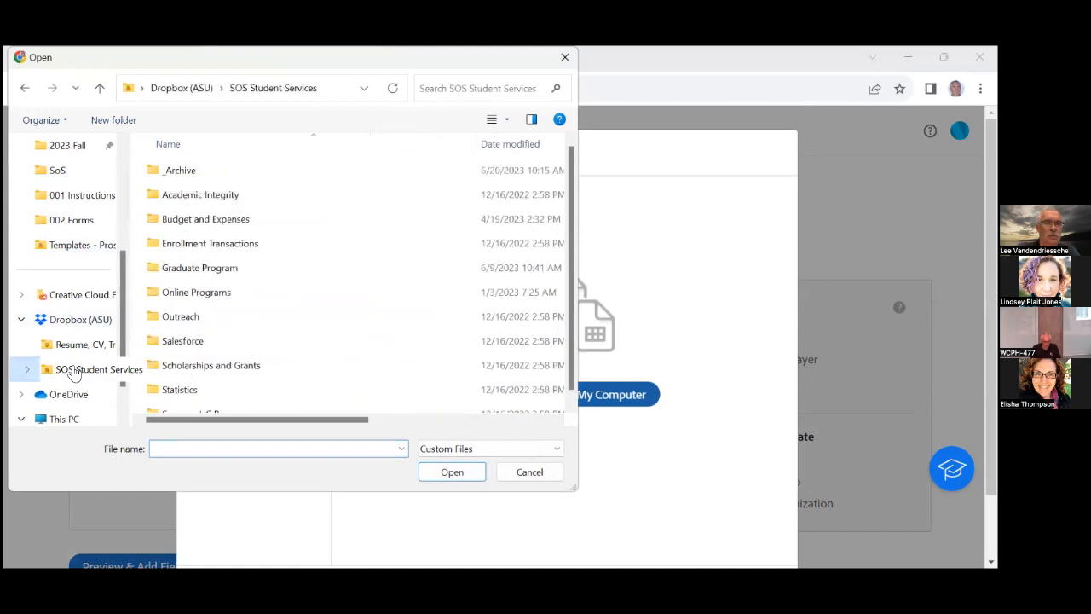
{"action": "double_click", "coordinate": [170, 271]}
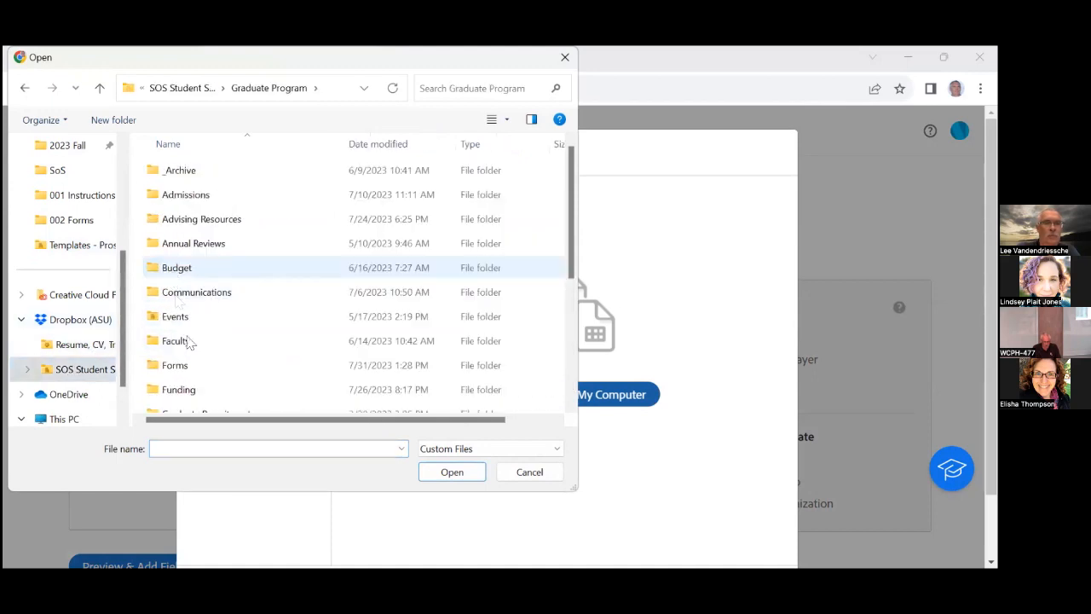
{"action": "double_click", "coordinate": [193, 371]}
{"action": "left_click", "coordinate": [191, 175]}
{"action": "double_click", "coordinate": [192, 175]}
{"action": "double_click", "coordinate": [180, 198]}
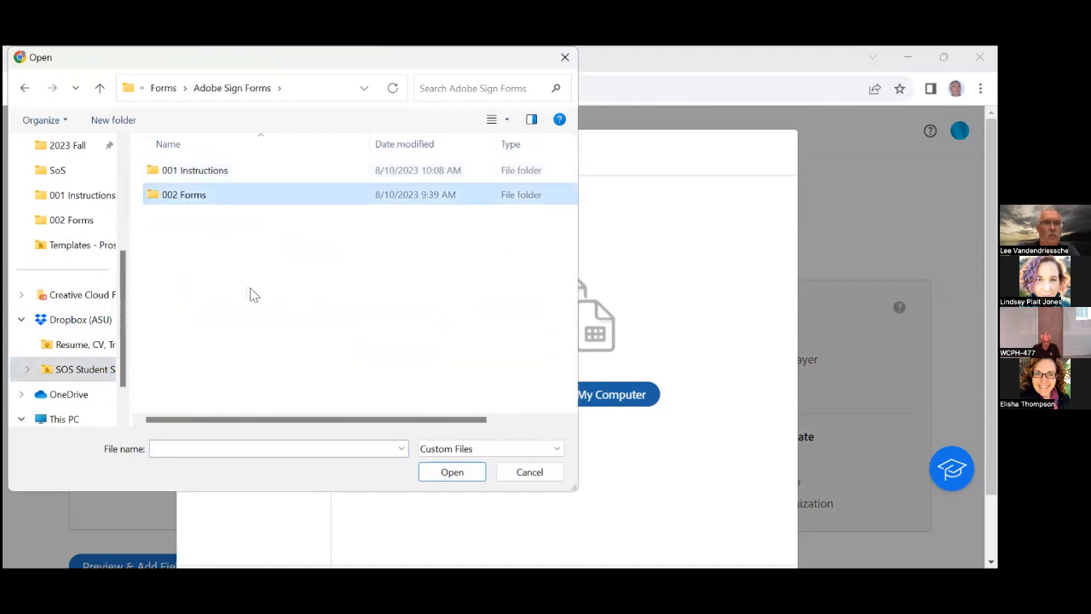
{"action": "scroll", "coordinate": [261, 307], "scroll_direction": "down", "scroll_amount": 5}
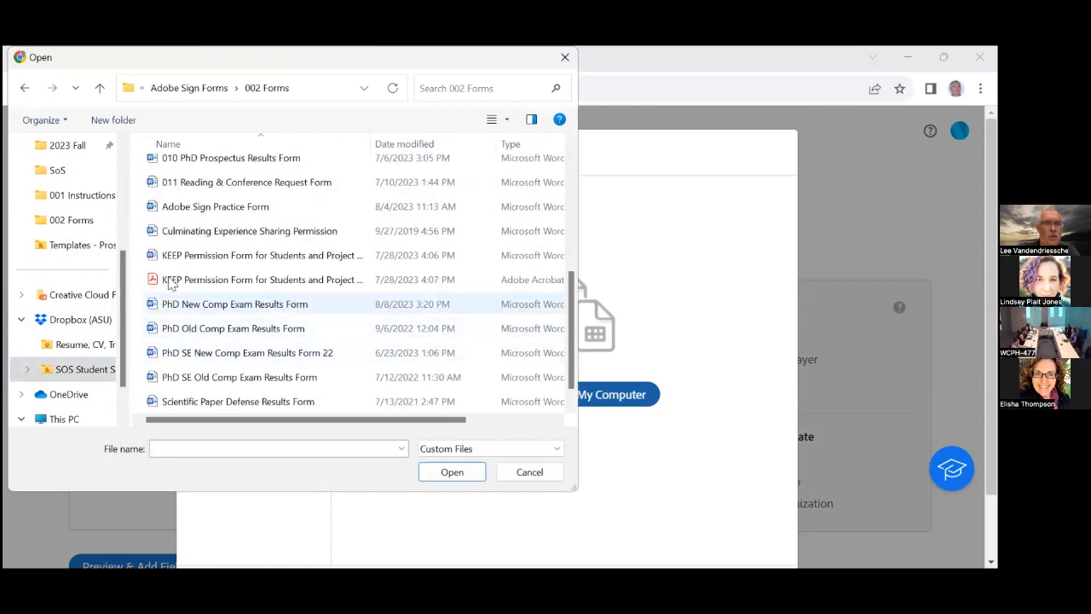
{"action": "left_click", "coordinate": [201, 210]}
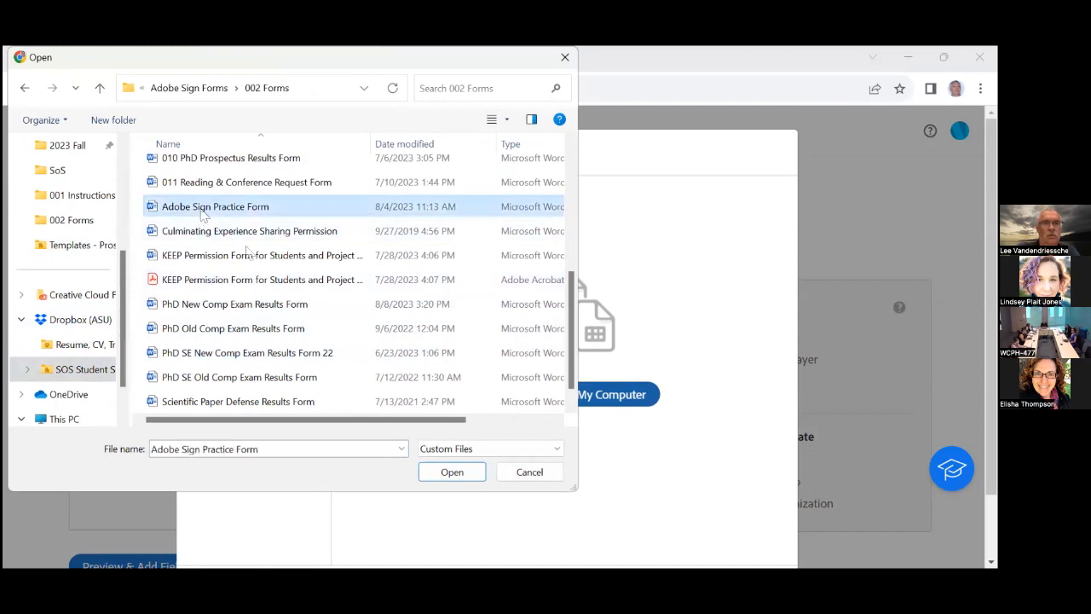
{"action": "left_click", "coordinate": [431, 479]}
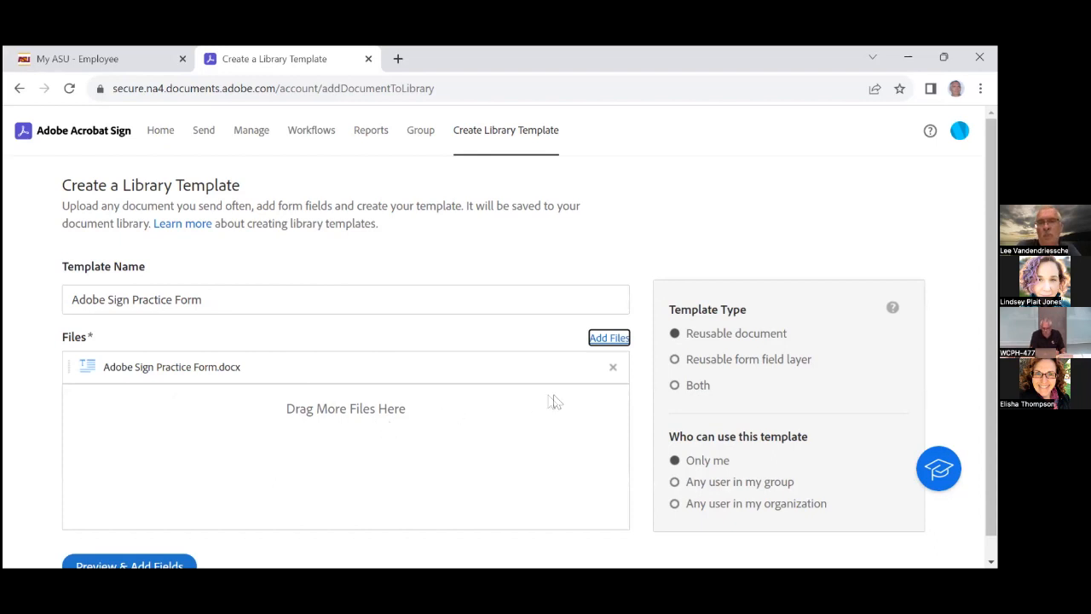
Set the template type to Both, document and form field layer
{"action": "left_click", "coordinate": [675, 360]}
{"action": "left_click", "coordinate": [675, 359]}
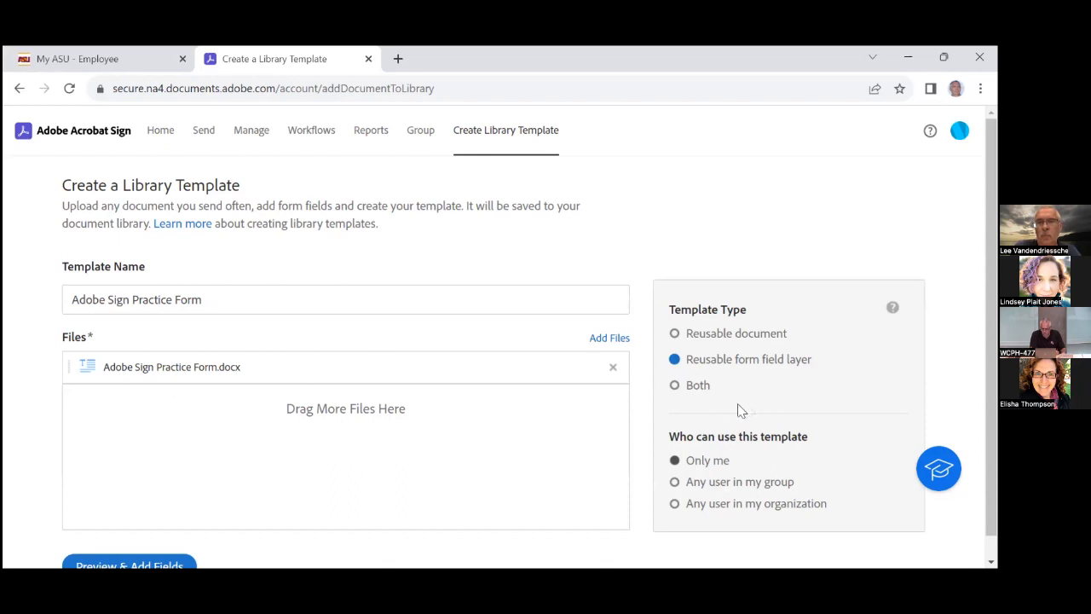
{"action": "left_click", "coordinate": [677, 387]}
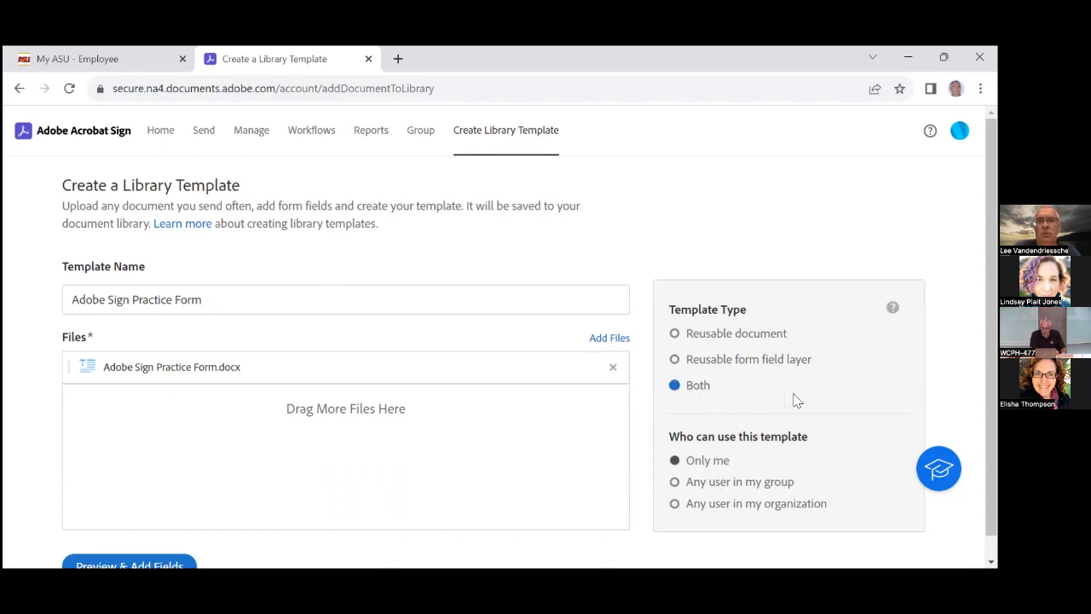
{"action": "scroll", "coordinate": [794, 400], "scroll_direction": "down", "scroll_amount": 1}
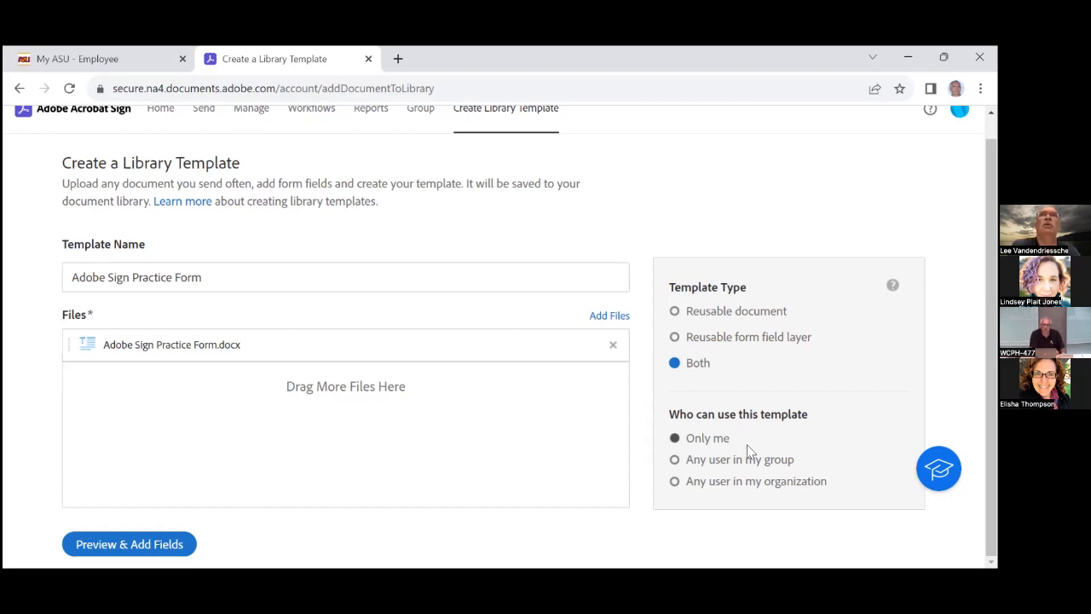
Share the template with the SOSGrad group and continue to Preview & Add Fields
{"action": "left_click", "coordinate": [674, 461]}
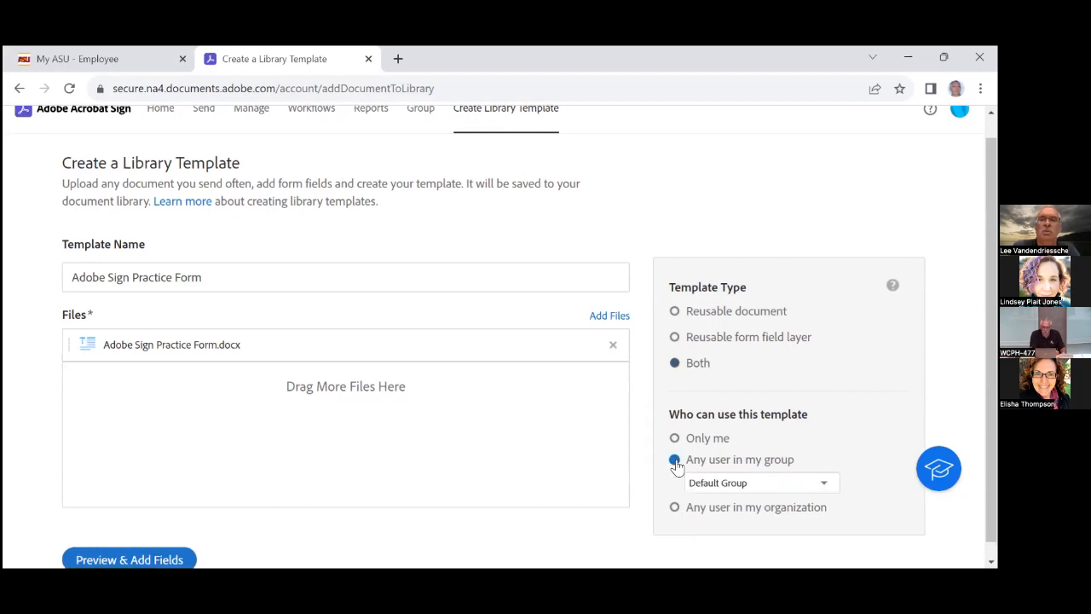
{"action": "left_click", "coordinate": [711, 482]}
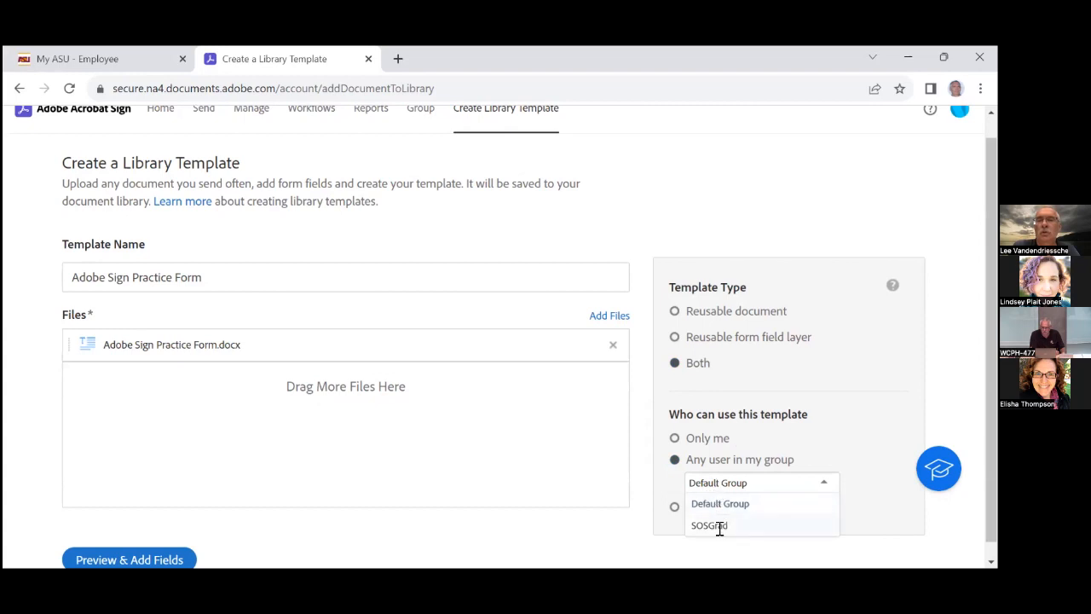
{"action": "left_click", "coordinate": [712, 526]}
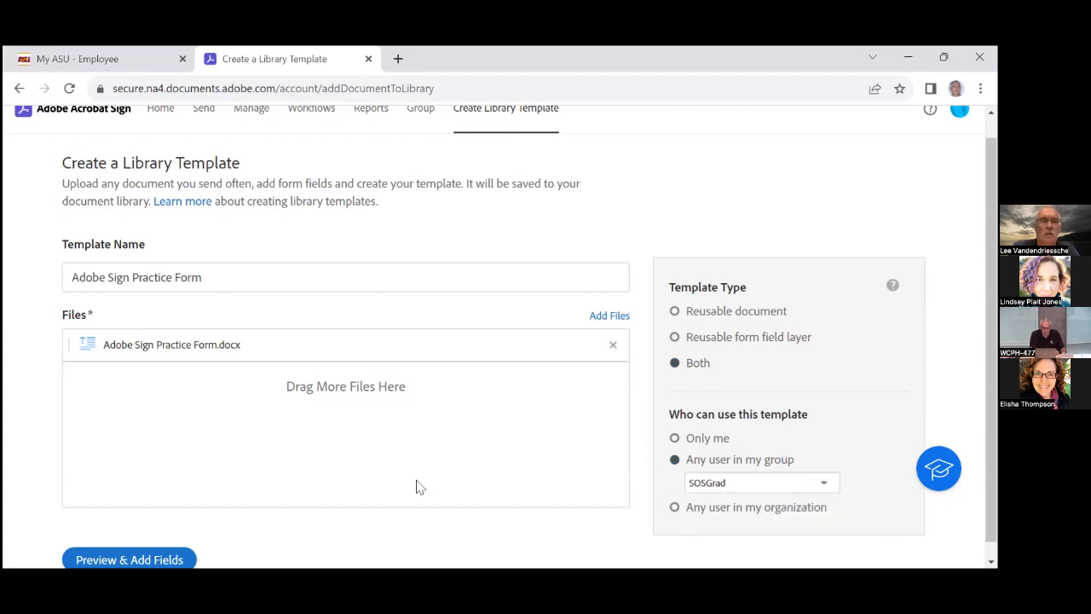
{"action": "scroll", "coordinate": [400, 484], "scroll_direction": "down", "scroll_amount": 1}
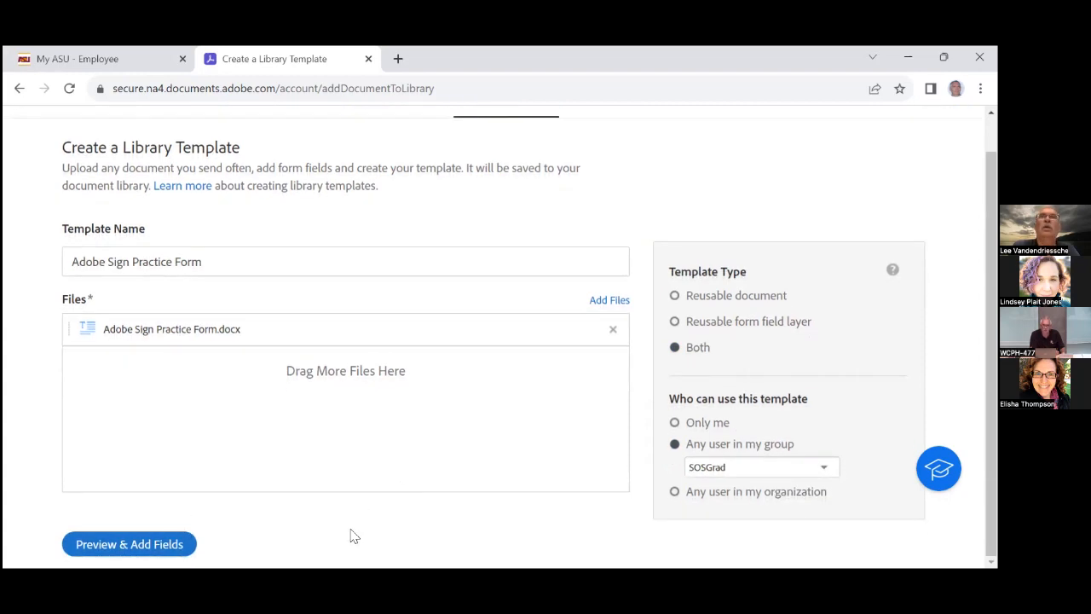
{"action": "left_click", "coordinate": [156, 546]}
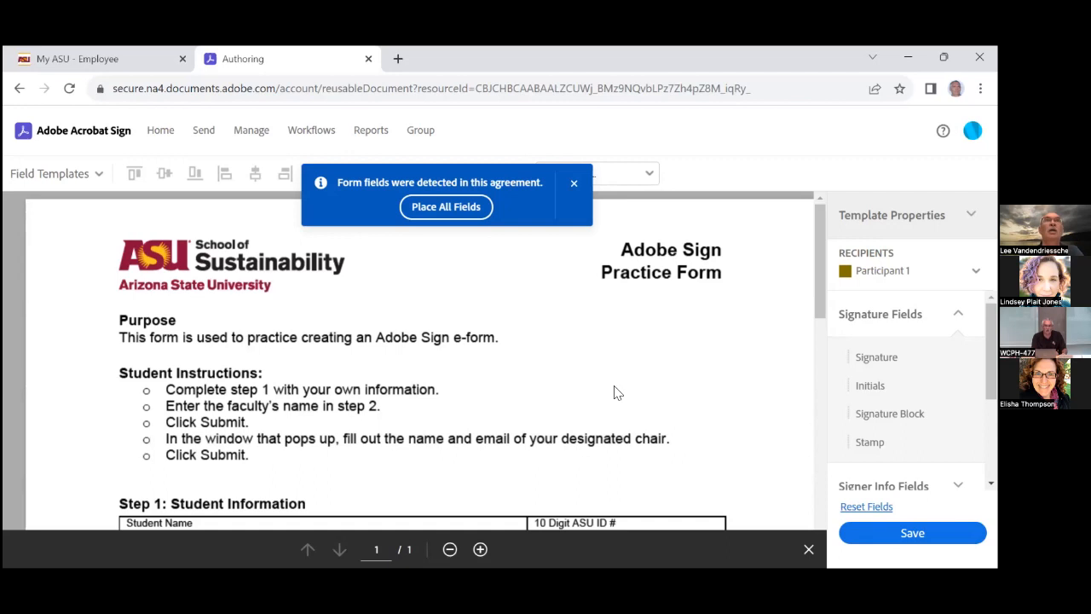
Dismiss the detected-fields notice and expand the Data Fields section in the sidebar
{"action": "left_click", "coordinate": [576, 185]}
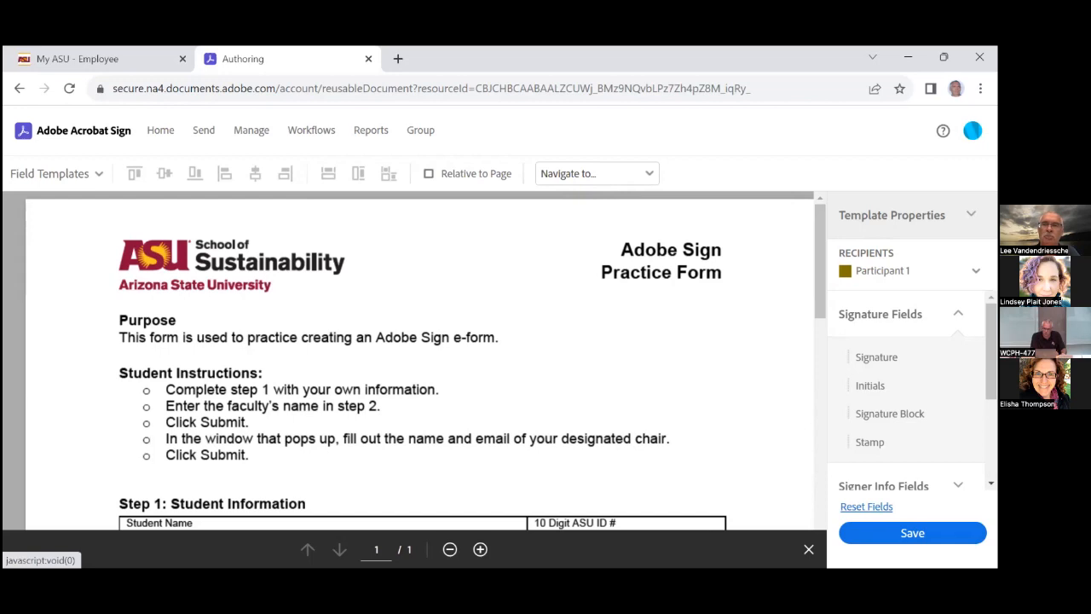
{"action": "scroll", "coordinate": [908, 392], "scroll_direction": "down", "scroll_amount": 2}
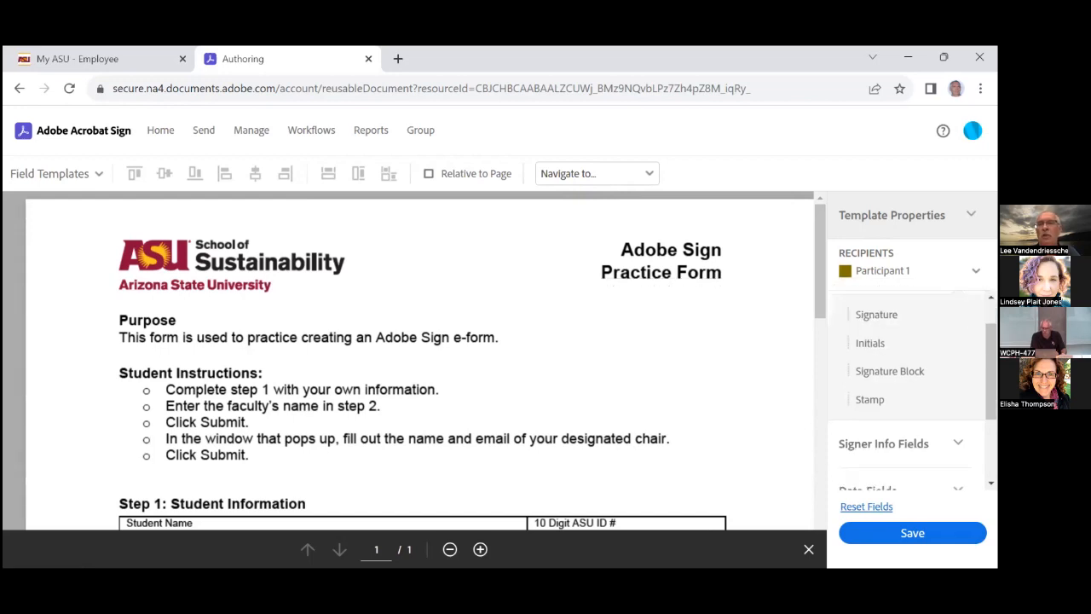
{"action": "scroll", "coordinate": [907, 392], "scroll_direction": "up", "scroll_amount": 2}
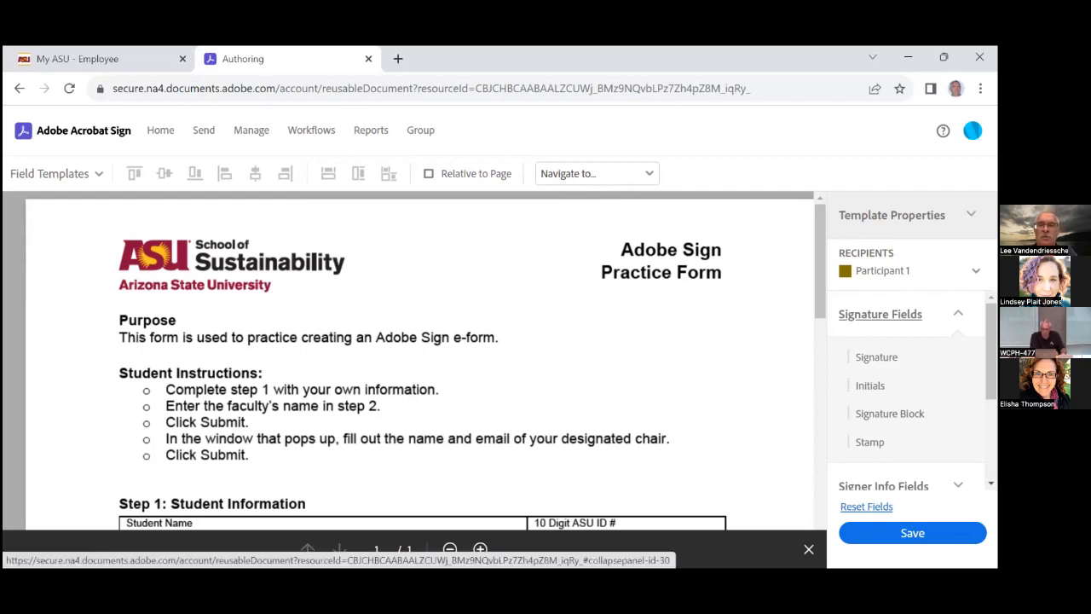
{"action": "scroll", "coordinate": [886, 401], "scroll_direction": "down", "scroll_amount": 2}
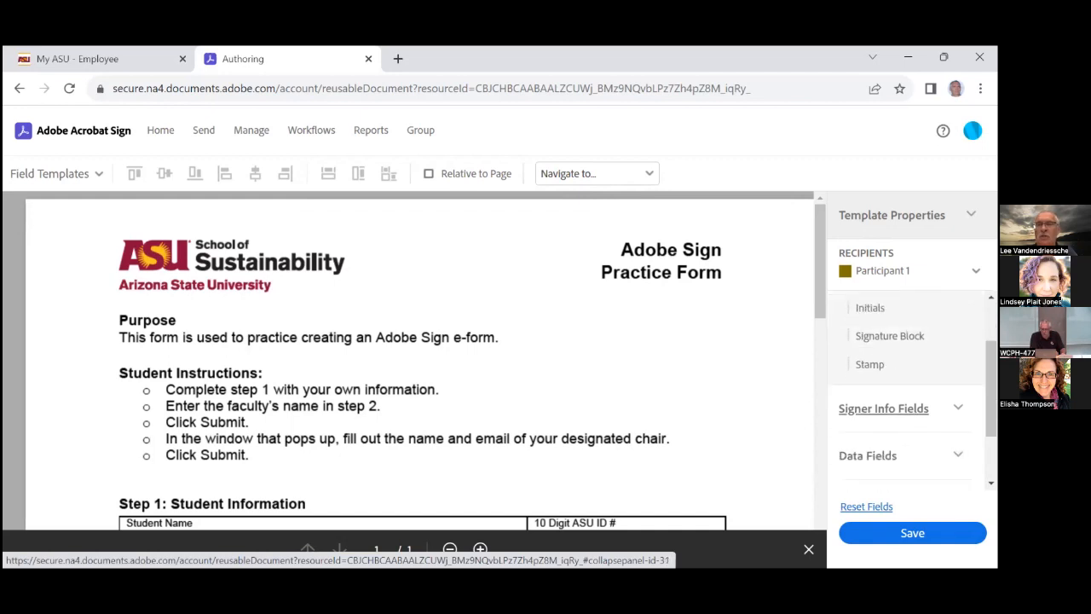
{"action": "scroll", "coordinate": [886, 401], "scroll_direction": "down", "scroll_amount": 2}
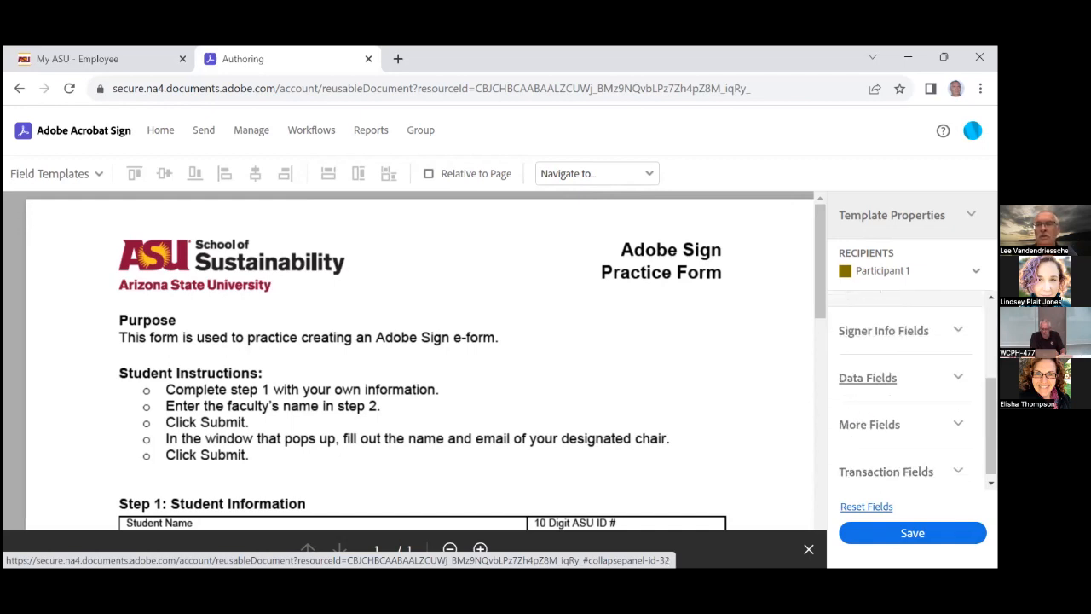
{"action": "scroll", "coordinate": [877, 378], "scroll_direction": "down", "scroll_amount": 1}
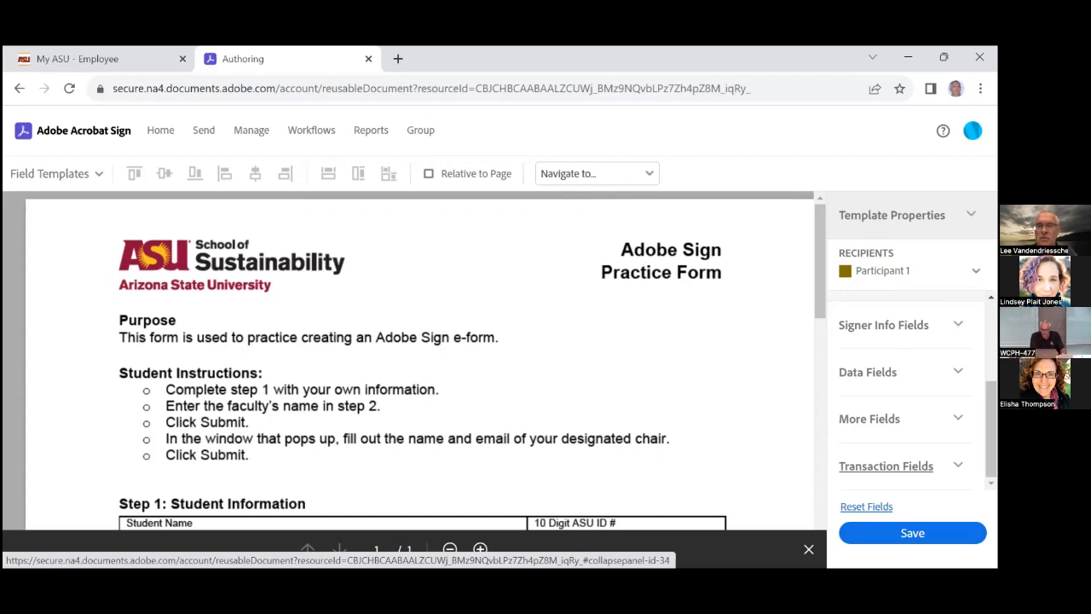
{"action": "scroll", "coordinate": [886, 392], "scroll_direction": "up", "scroll_amount": 4}
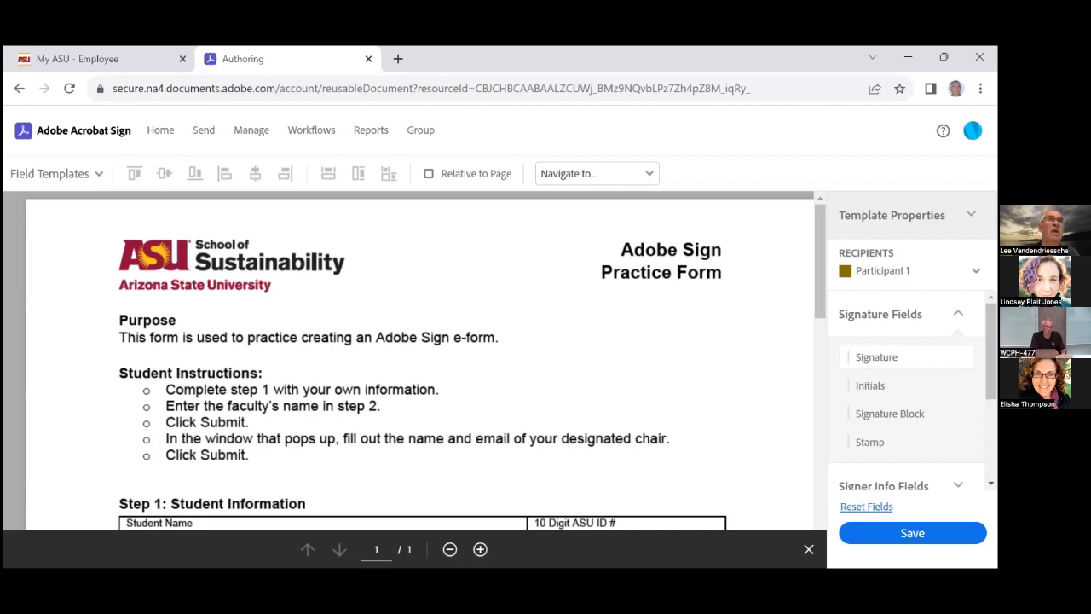
{"action": "scroll", "coordinate": [657, 373], "scroll_direction": "down", "scroll_amount": 2}
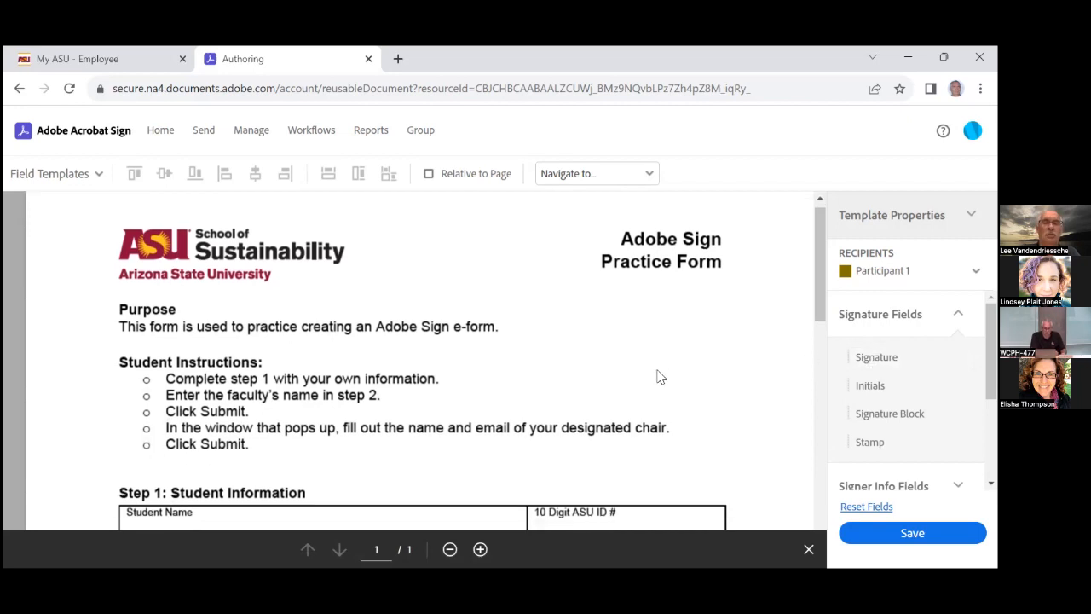
{"action": "scroll", "coordinate": [663, 376], "scroll_direction": "down", "scroll_amount": 1}
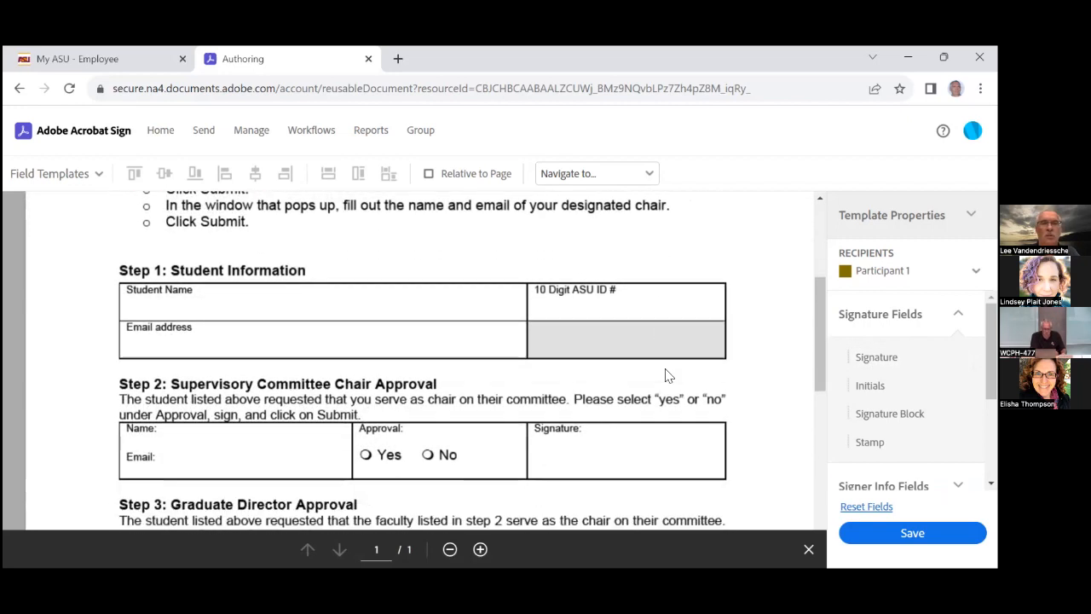
{"action": "scroll", "coordinate": [668, 376], "scroll_direction": "down", "scroll_amount": 1}
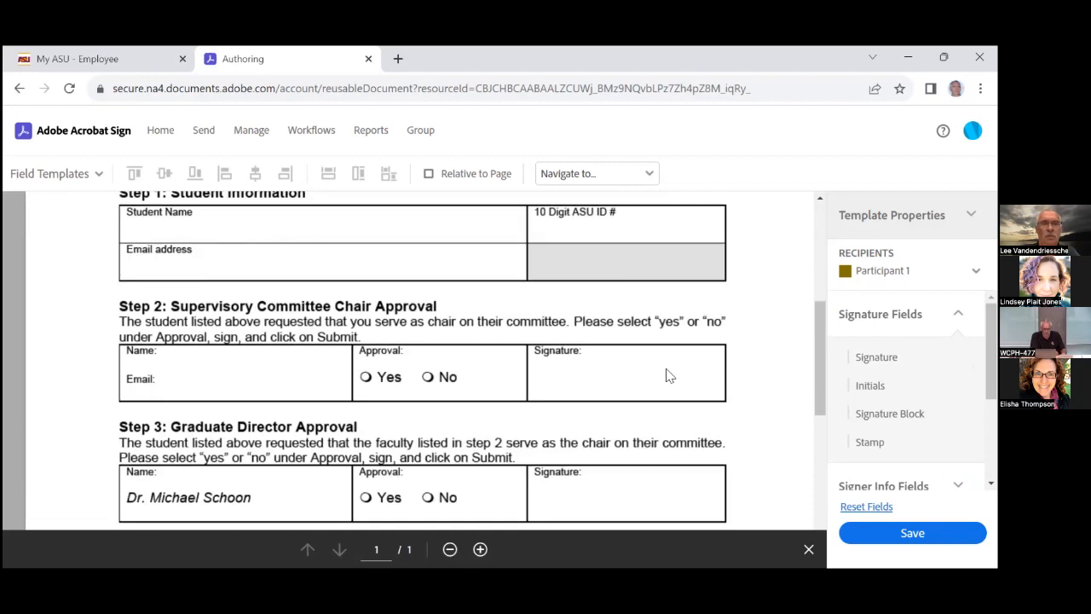
{"action": "scroll", "coordinate": [667, 376], "scroll_direction": "up", "scroll_amount": 1}
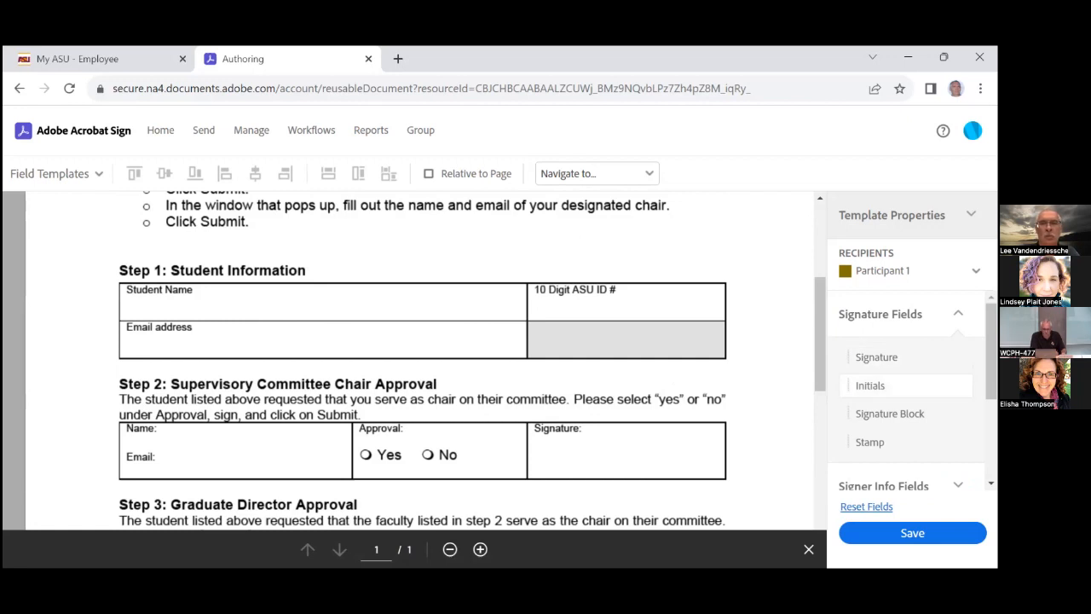
{"action": "scroll", "coordinate": [903, 386], "scroll_direction": "down", "scroll_amount": 1}
{"action": "scroll", "coordinate": [903, 385], "scroll_direction": "up", "scroll_amount": 1}
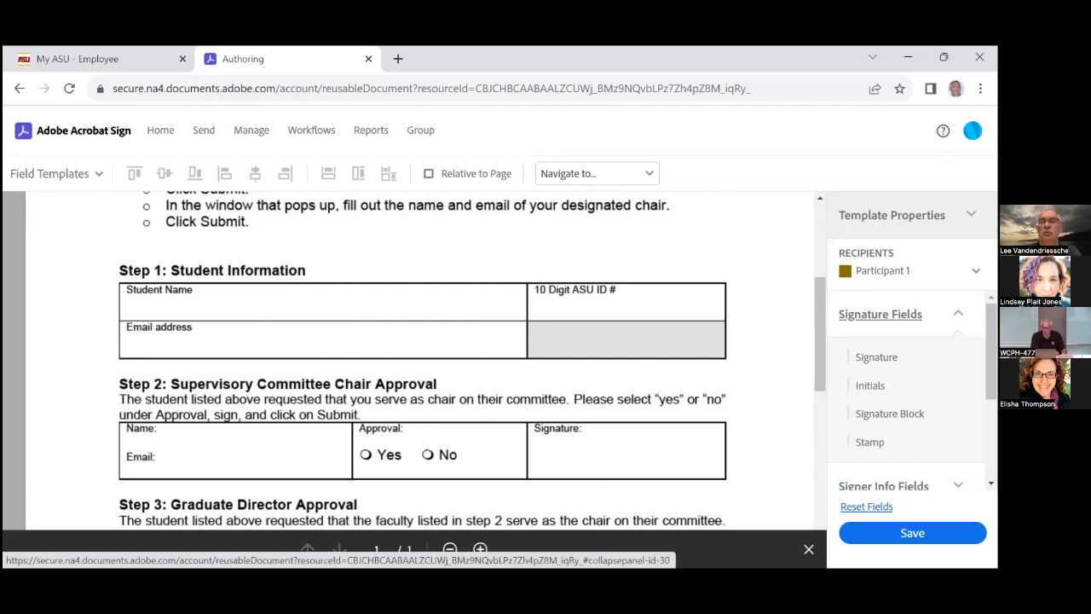
{"action": "scroll", "coordinate": [881, 319], "scroll_direction": "down", "scroll_amount": 2}
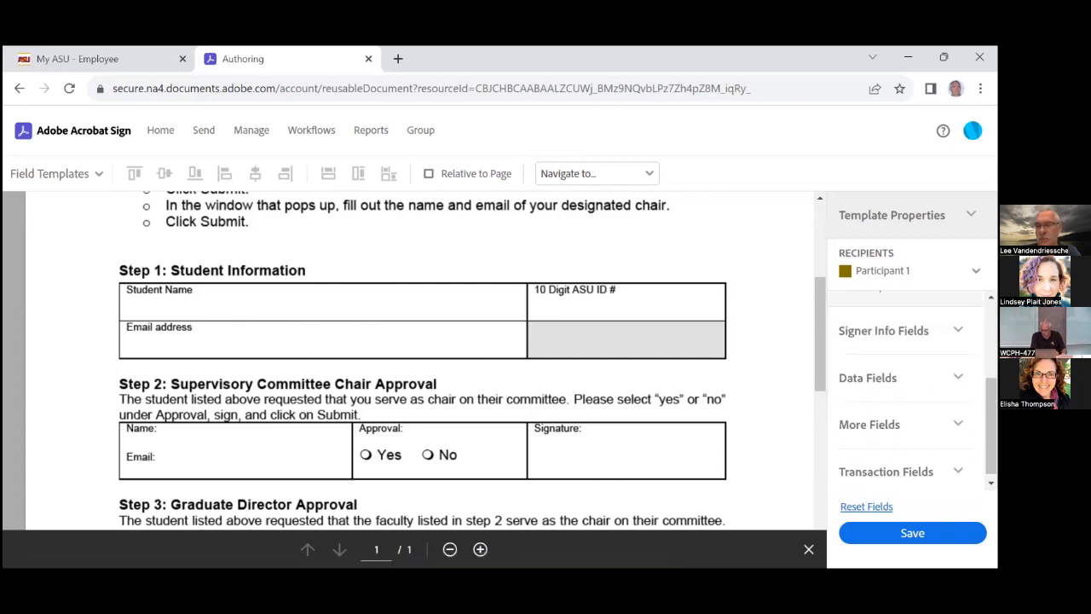
{"action": "left_click", "coordinate": [883, 375]}
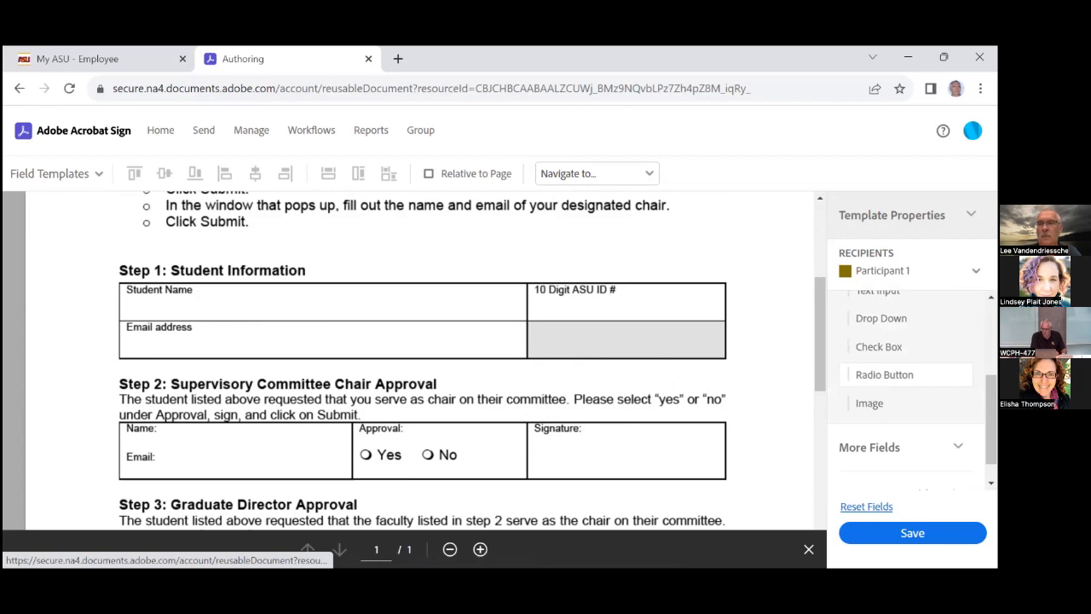
{"action": "scroll", "coordinate": [882, 370], "scroll_direction": "up", "scroll_amount": 1}
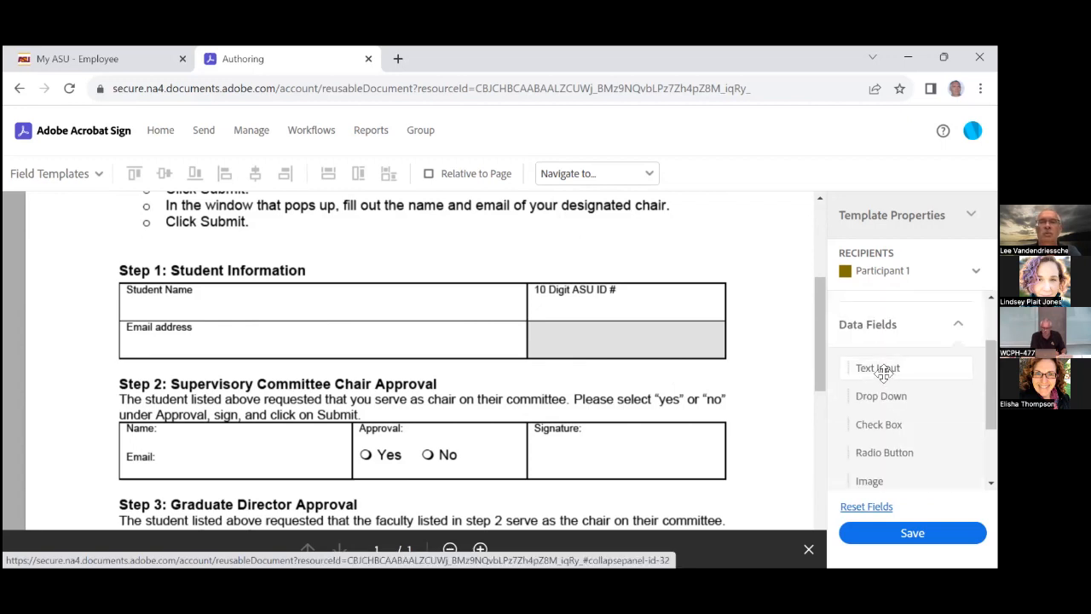
Place a Text Input field spanning the Student Name cell to the ID column, then duplicate it
{"action": "left_click_drag", "start_coordinate": [882, 368], "coordinate": [202, 288]}
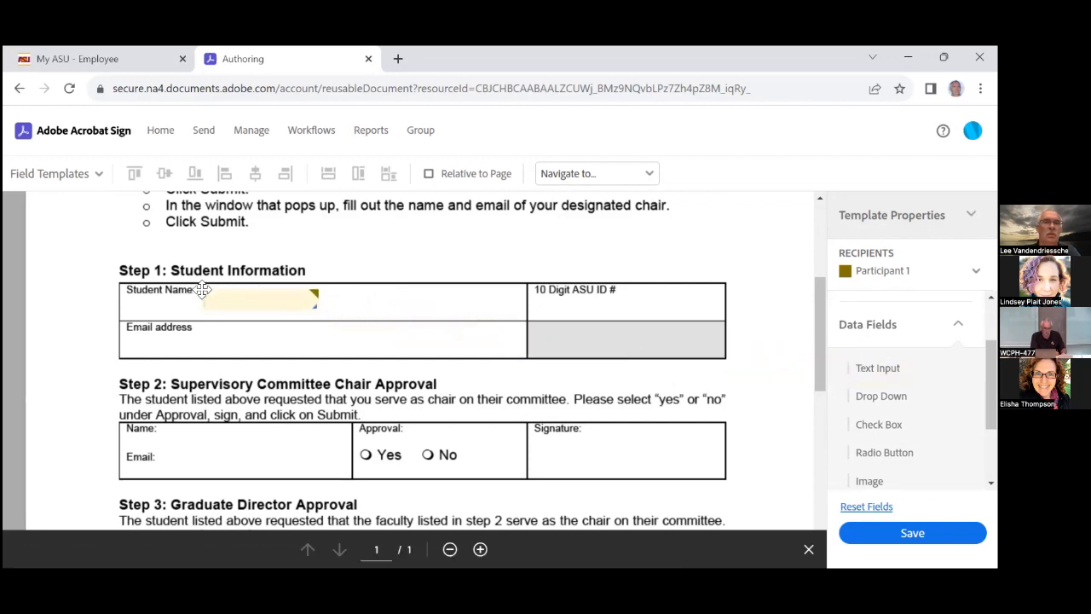
{"action": "left_click_drag", "start_coordinate": [202, 289], "coordinate": [204, 289]}
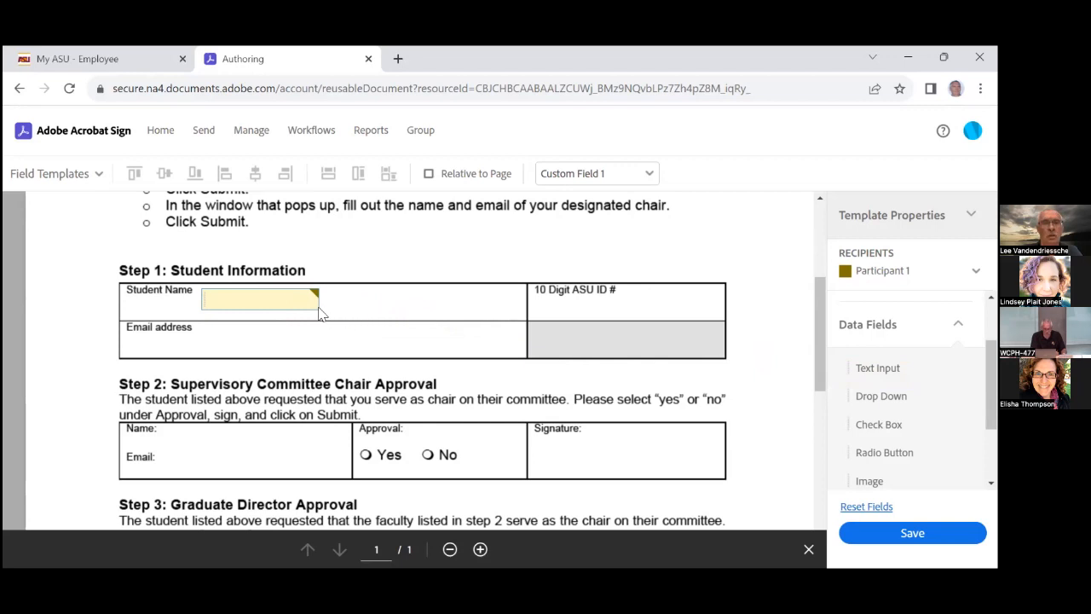
{"action": "left_click_drag", "start_coordinate": [315, 307], "coordinate": [519, 314]}
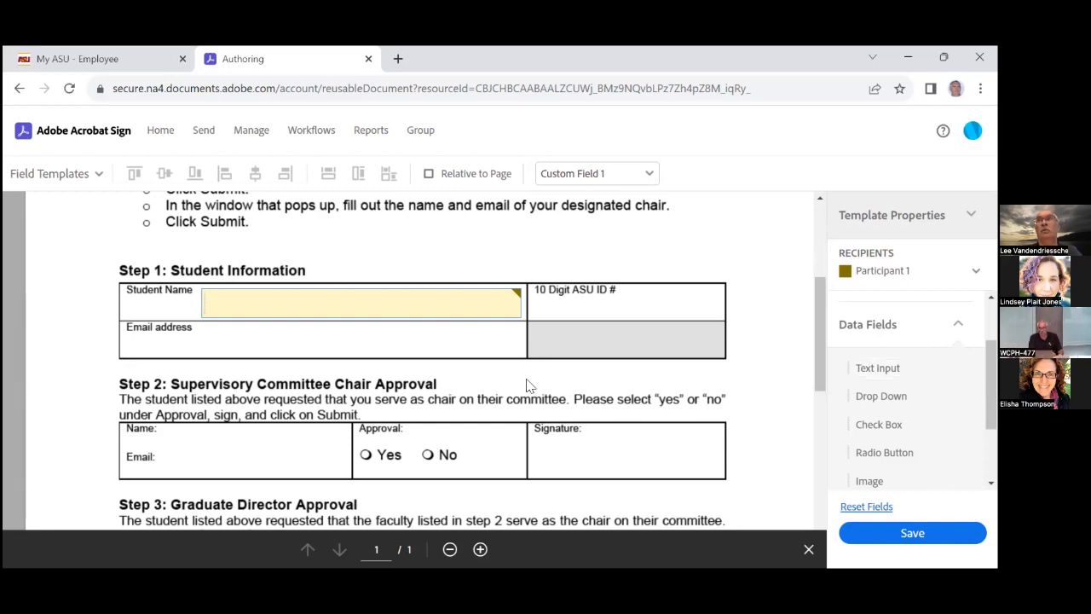
{"action": "right_click", "coordinate": [350, 302]}
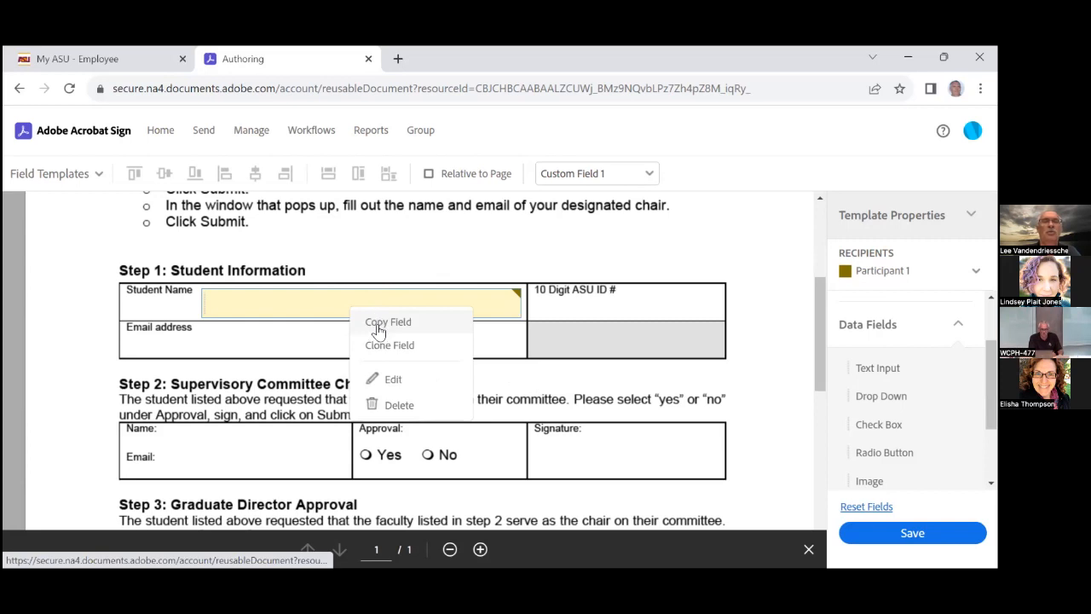
{"action": "left_click", "coordinate": [377, 326]}
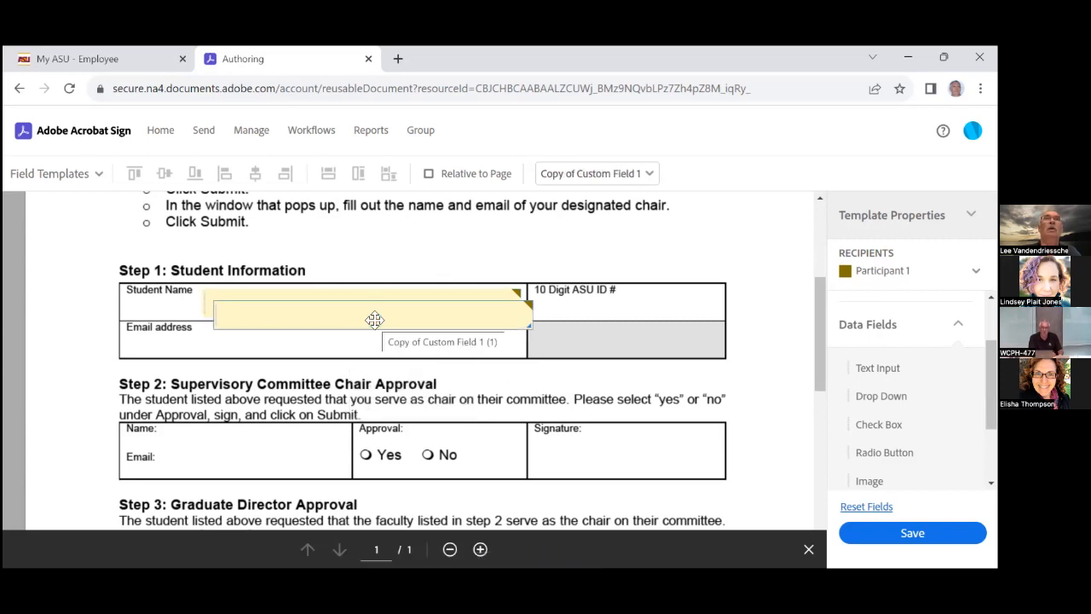
Move the copied field into the Email address row and select both fields for alignment
{"action": "left_click_drag", "start_coordinate": [375, 320], "coordinate": [361, 347]}
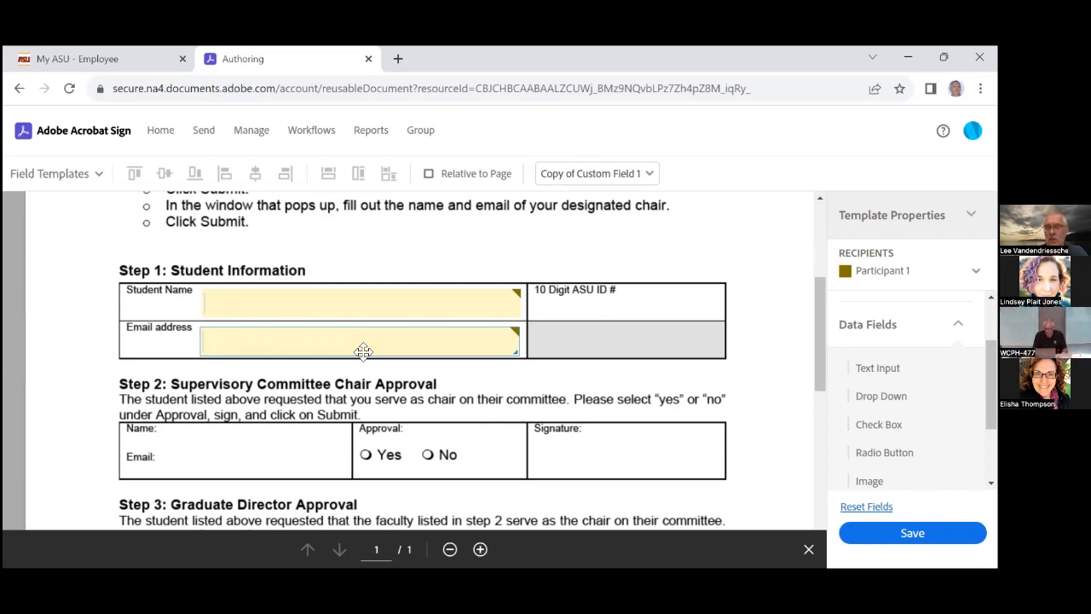
{"action": "left_click", "coordinate": [383, 304]}
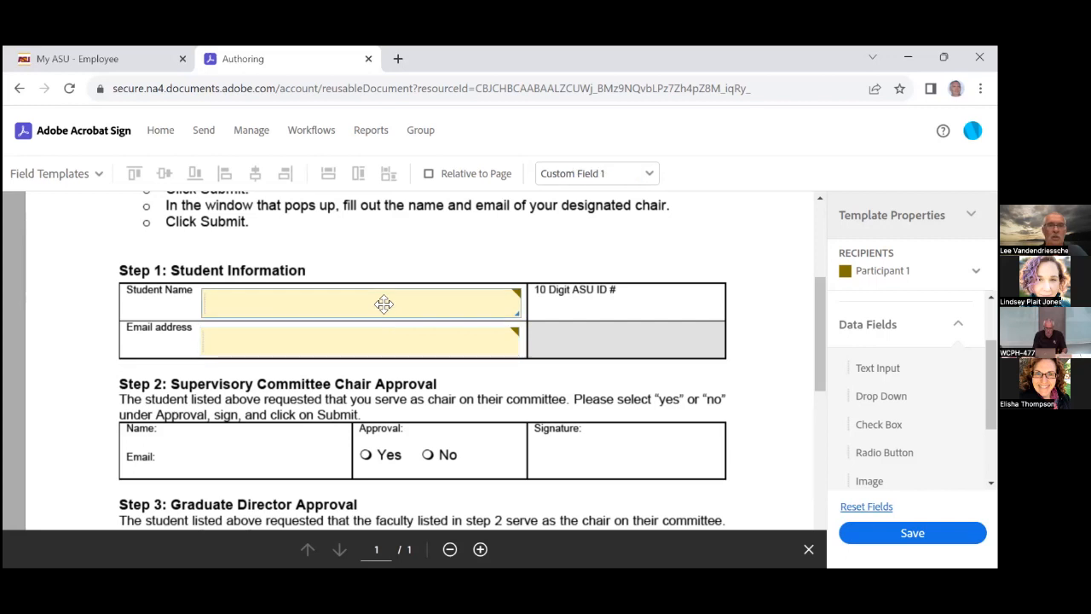
{"action": "left_click", "coordinate": [322, 345]}
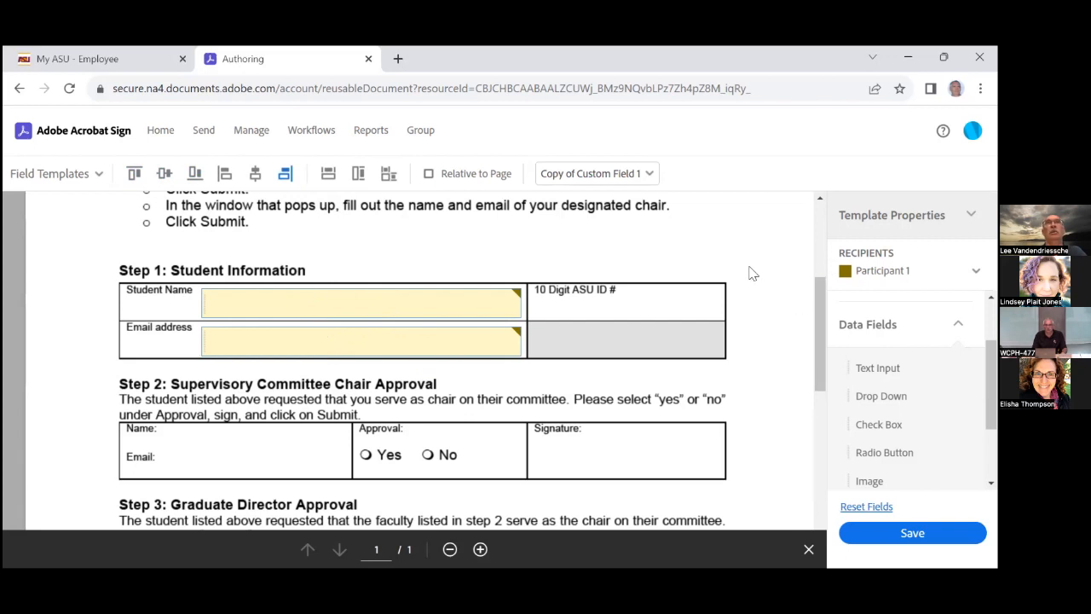
Add a Text Input field sized to fill the 10 Digit ASU ID cell
{"action": "left_click", "coordinate": [745, 239]}
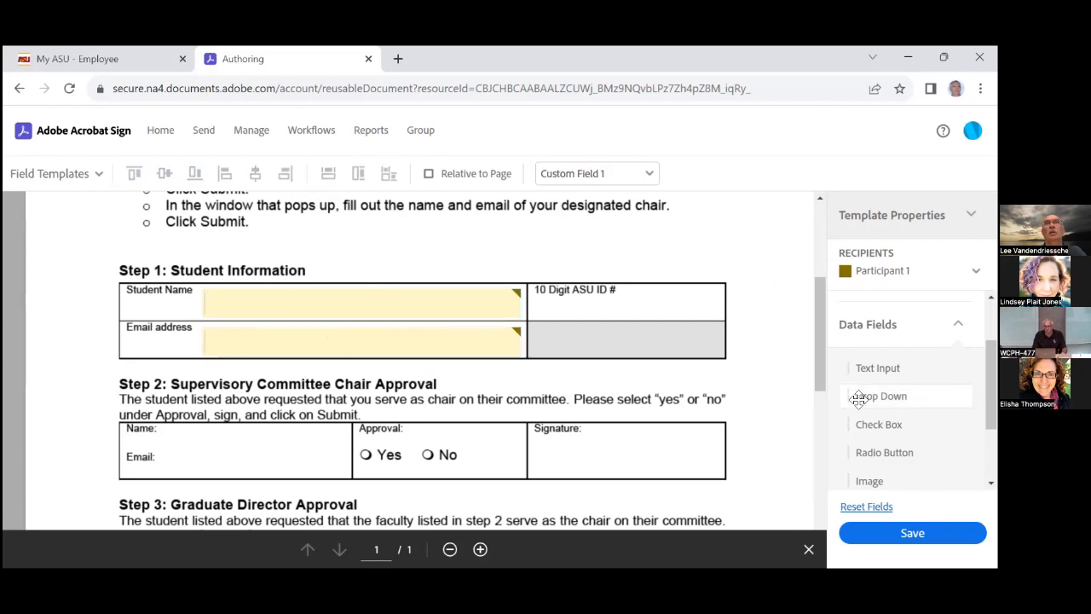
{"action": "left_click_drag", "start_coordinate": [857, 370], "coordinate": [533, 298]}
{"action": "left_click_drag", "start_coordinate": [648, 314], "coordinate": [724, 320]}
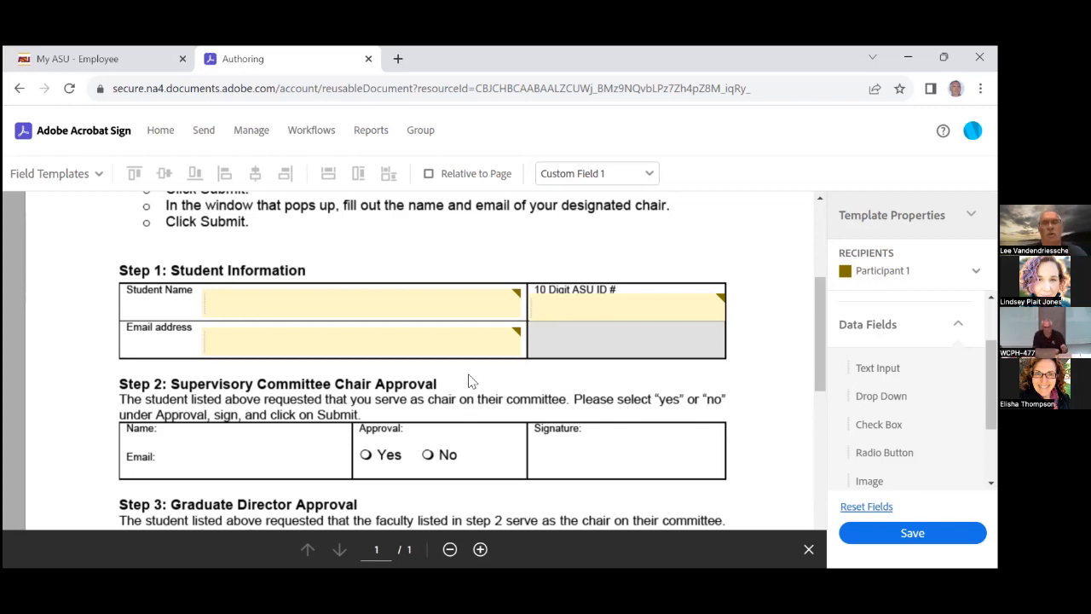
Rename the first text field to 'Student Name' and mark it required
{"action": "double_click", "coordinate": [259, 302]}
{"action": "scroll", "coordinate": [261, 306], "scroll_direction": "down", "scroll_amount": 2}
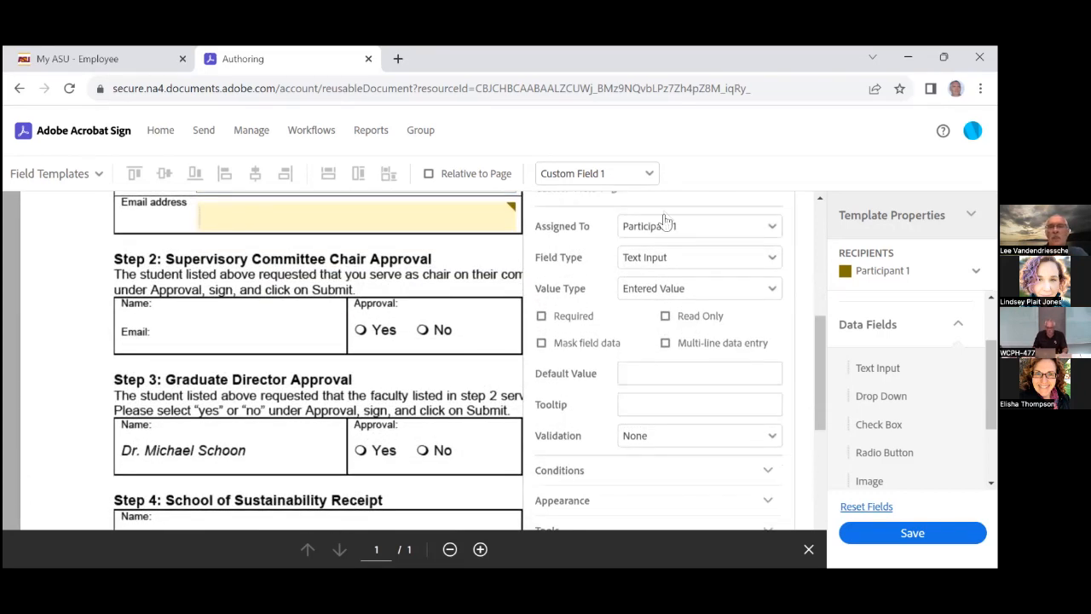
{"action": "scroll", "coordinate": [673, 292], "scroll_direction": "up", "scroll_amount": 1}
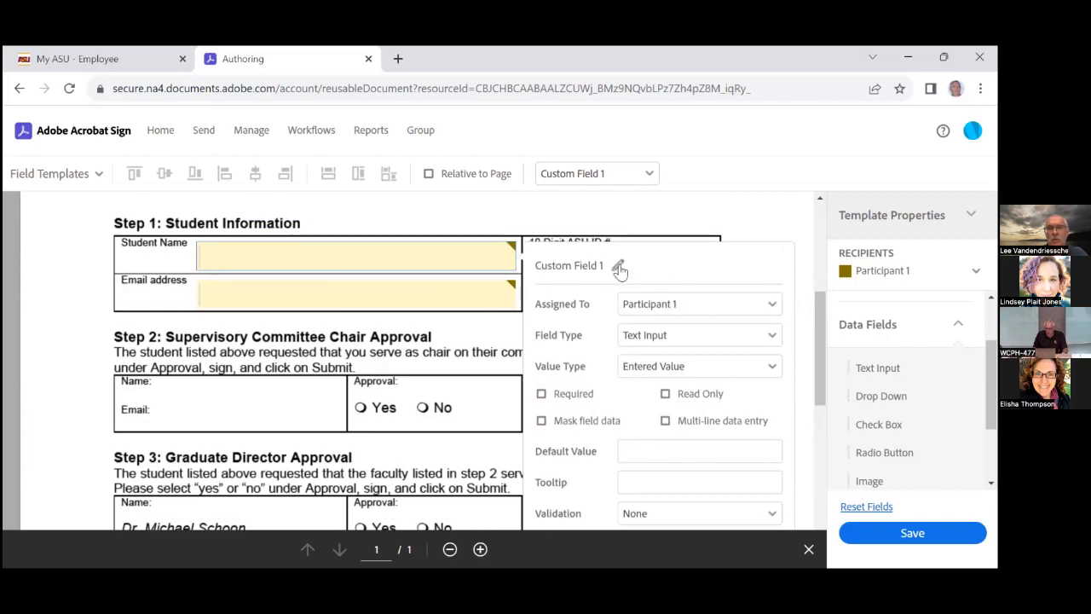
{"action": "left_click", "coordinate": [616, 267]}
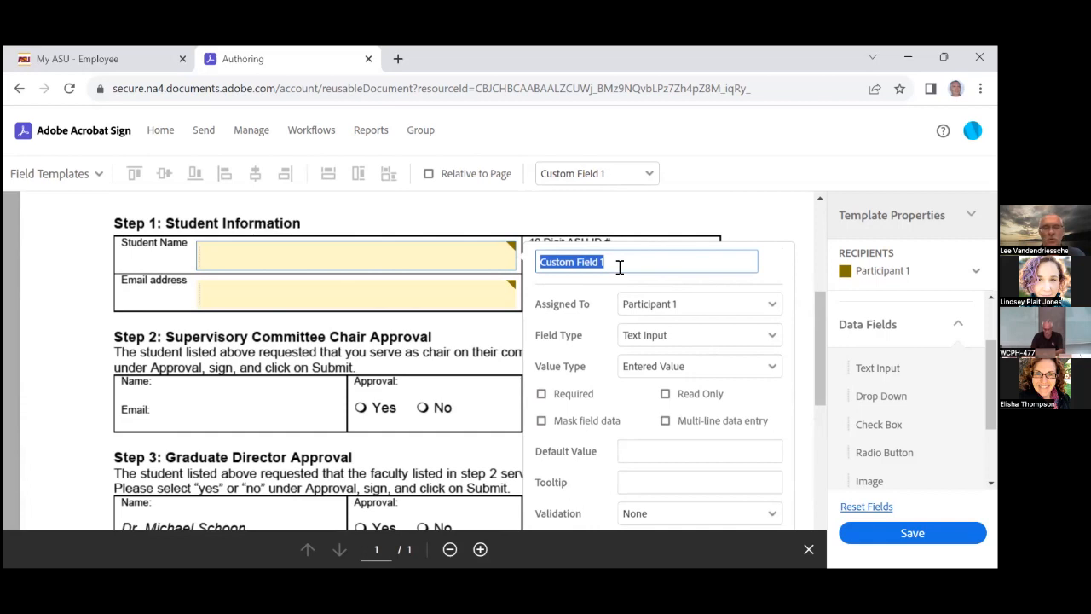
{"action": "type", "text": "Student Name"}
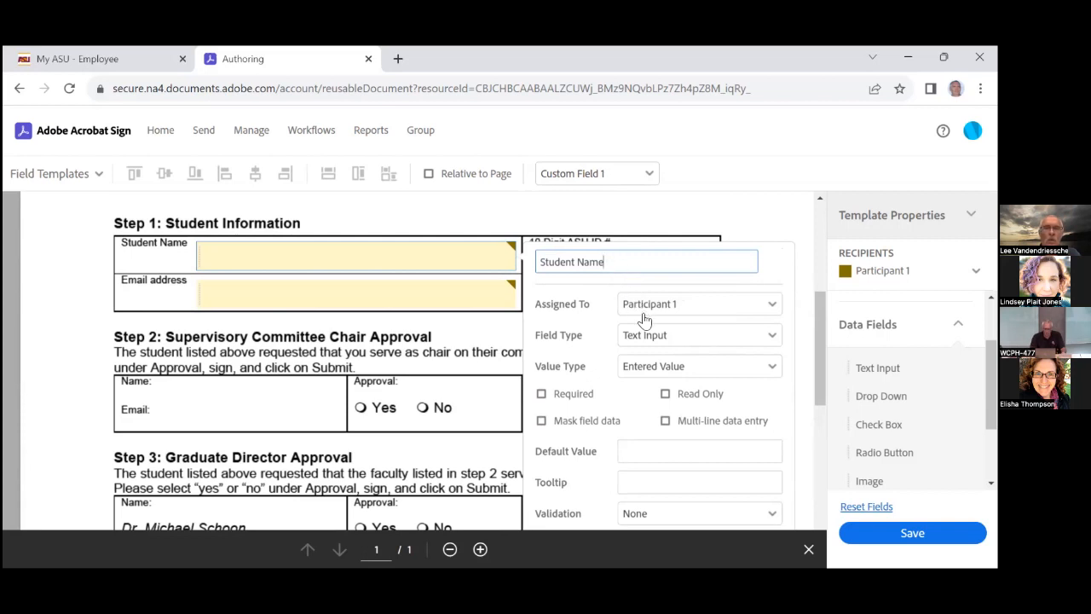
{"action": "left_click", "coordinate": [542, 396]}
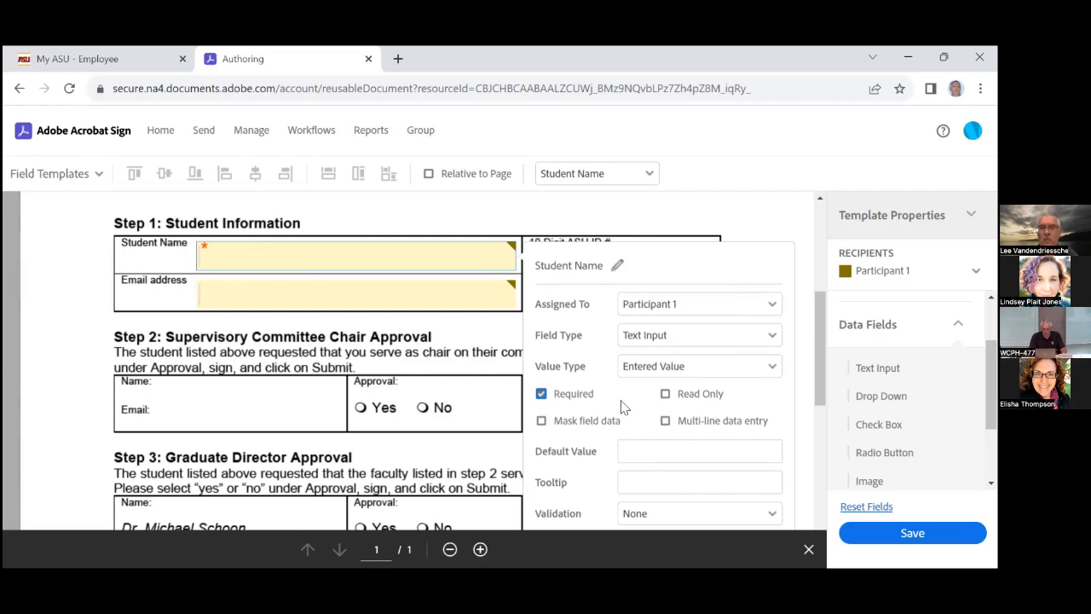
{"action": "scroll", "coordinate": [645, 384], "scroll_direction": "down", "scroll_amount": 5}
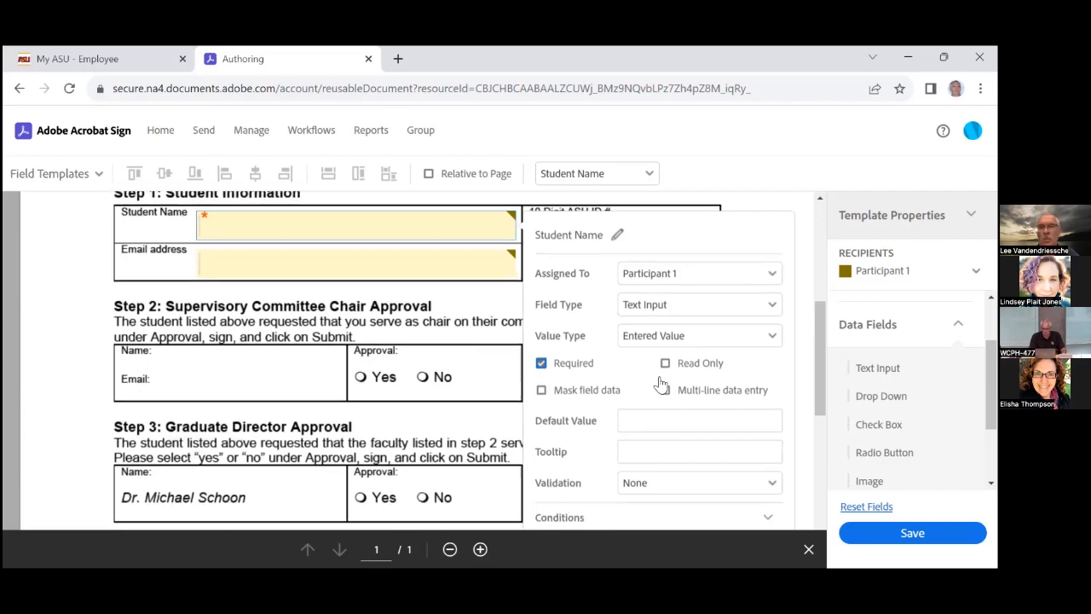
{"action": "left_click", "coordinate": [750, 418]}
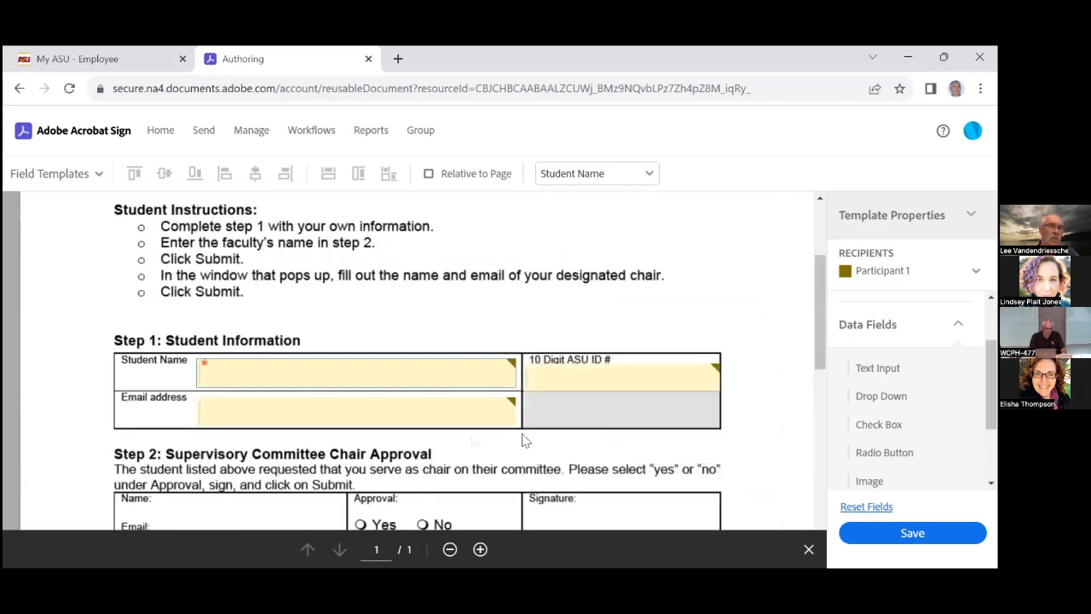
Rename the Email address field to 'Student Email' and mark it required
{"action": "double_click", "coordinate": [323, 416]}
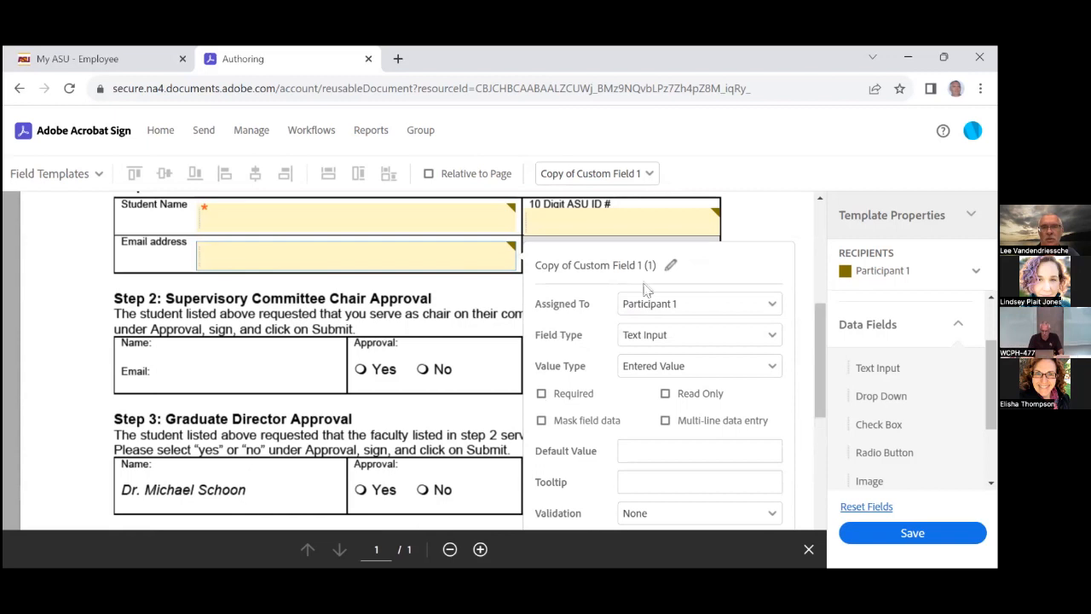
{"action": "left_click", "coordinate": [670, 265]}
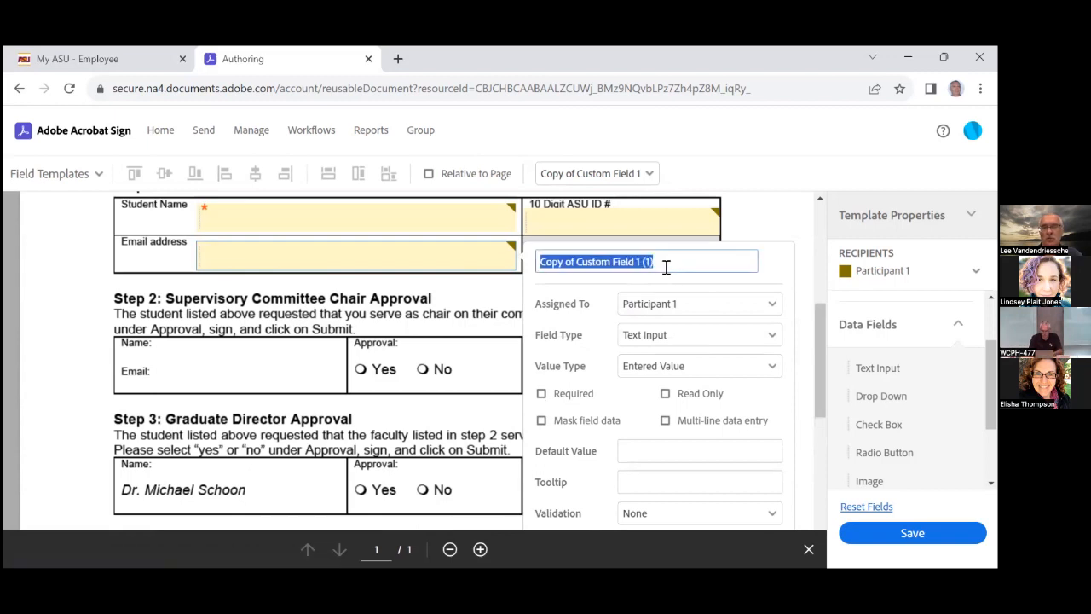
{"action": "type", "text": "Student"}
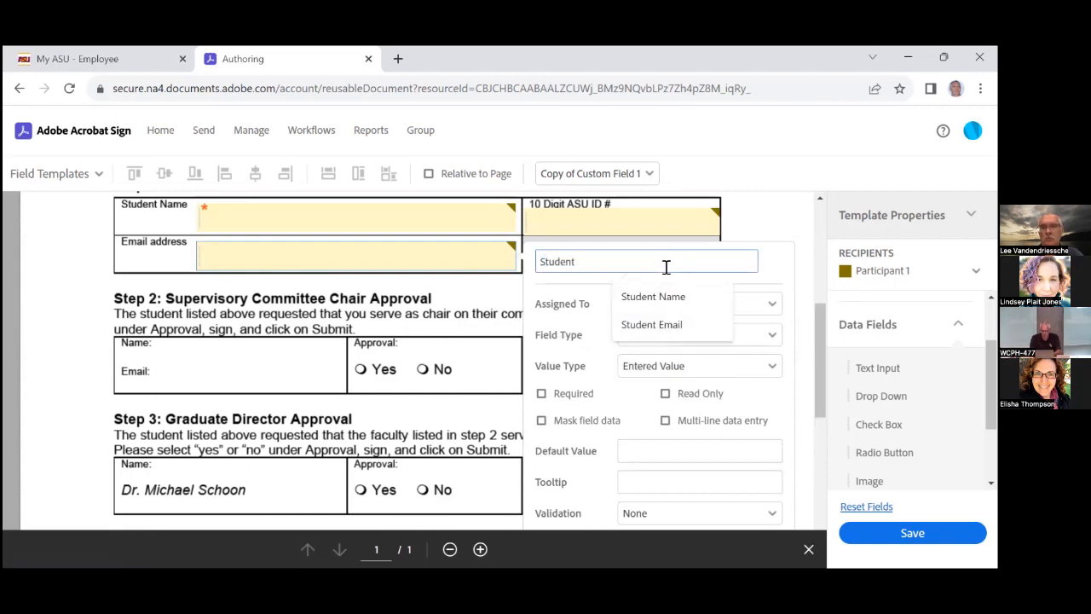
{"action": "left_click", "coordinate": [667, 324]}
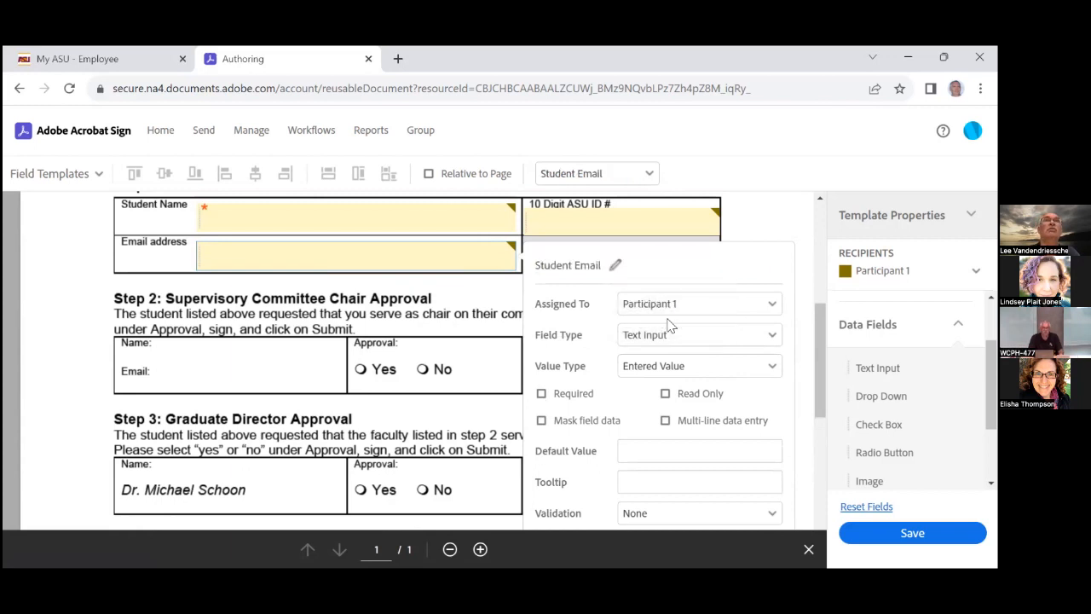
{"action": "left_click", "coordinate": [541, 395]}
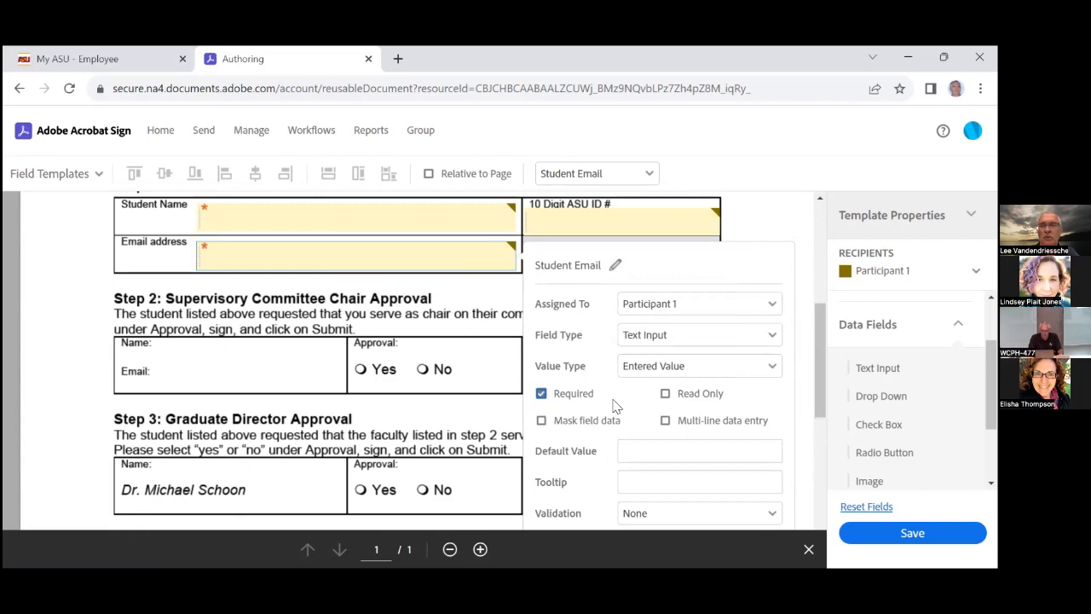
{"action": "scroll", "coordinate": [615, 406], "scroll_direction": "down", "scroll_amount": 2}
{"action": "left_click", "coordinate": [742, 494]}
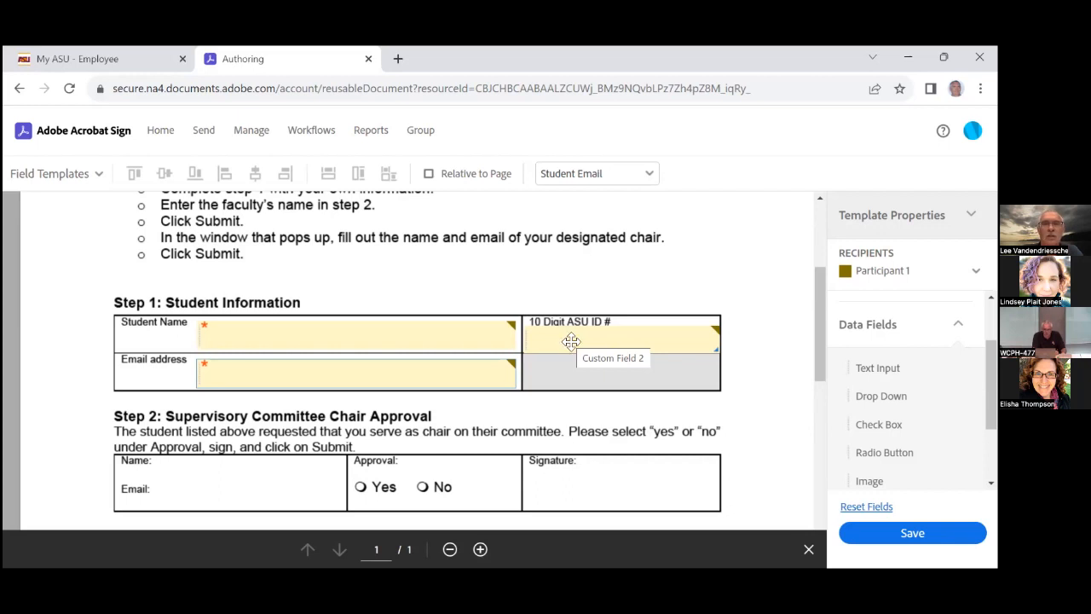
Rename Custom Field 2 to 'Student ID', make it required, and set Number validation
{"action": "double_click", "coordinate": [571, 340]}
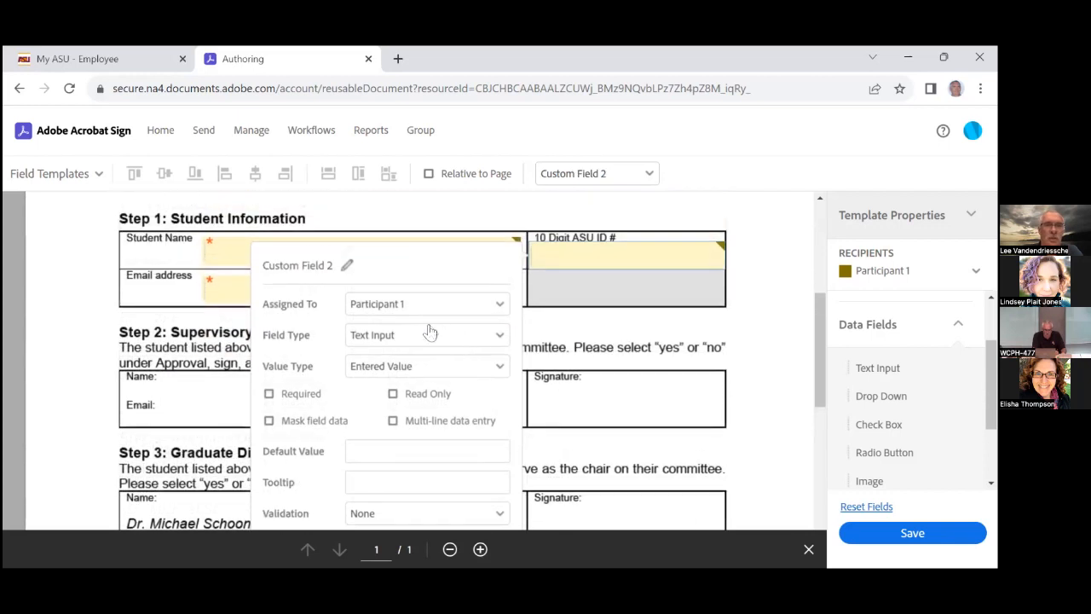
{"action": "left_click", "coordinate": [347, 265]}
{"action": "type", "text": "S"}
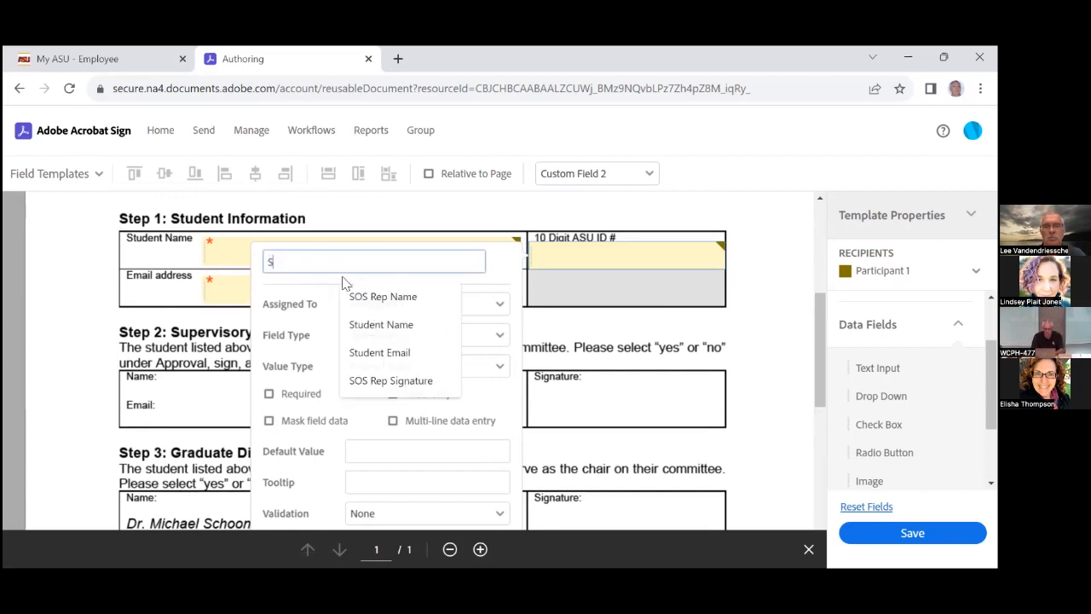
{"action": "type", "text": "tudent ID"}
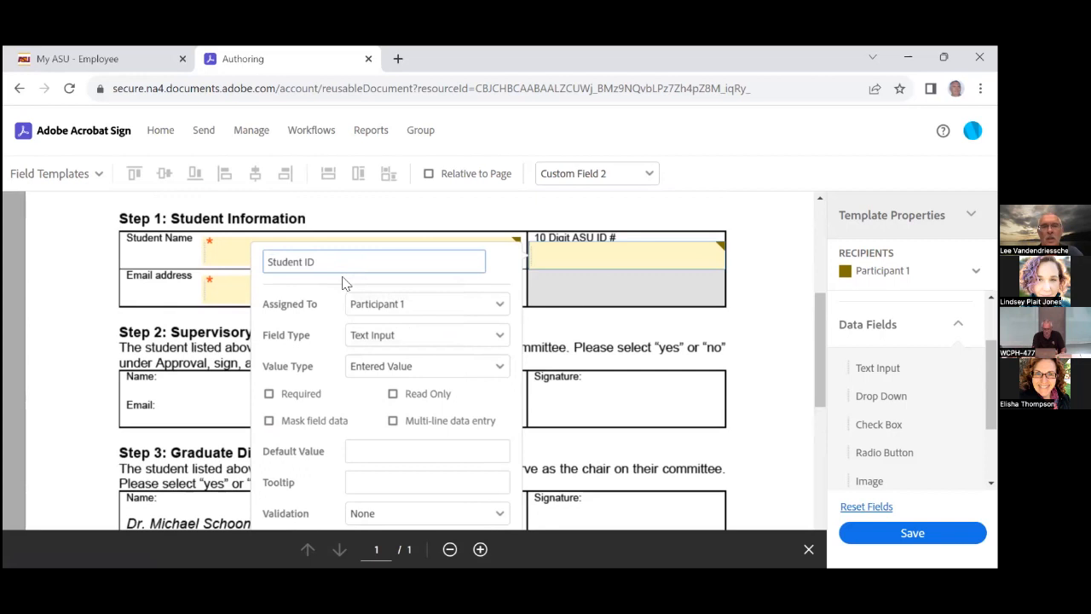
{"action": "left_click", "coordinate": [269, 394]}
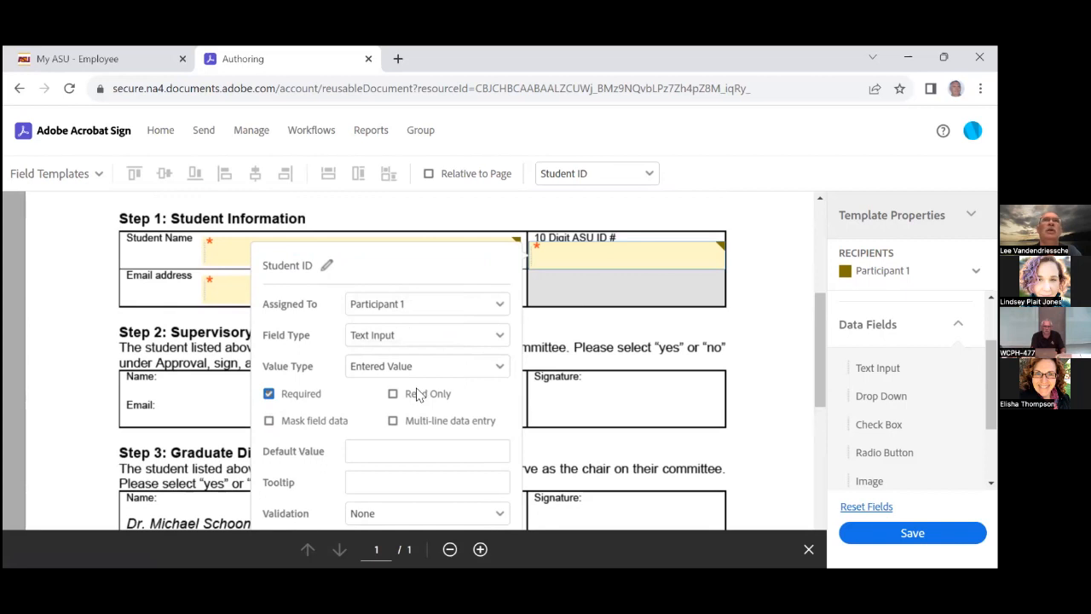
{"action": "scroll", "coordinate": [418, 400], "scroll_direction": "down", "scroll_amount": 1}
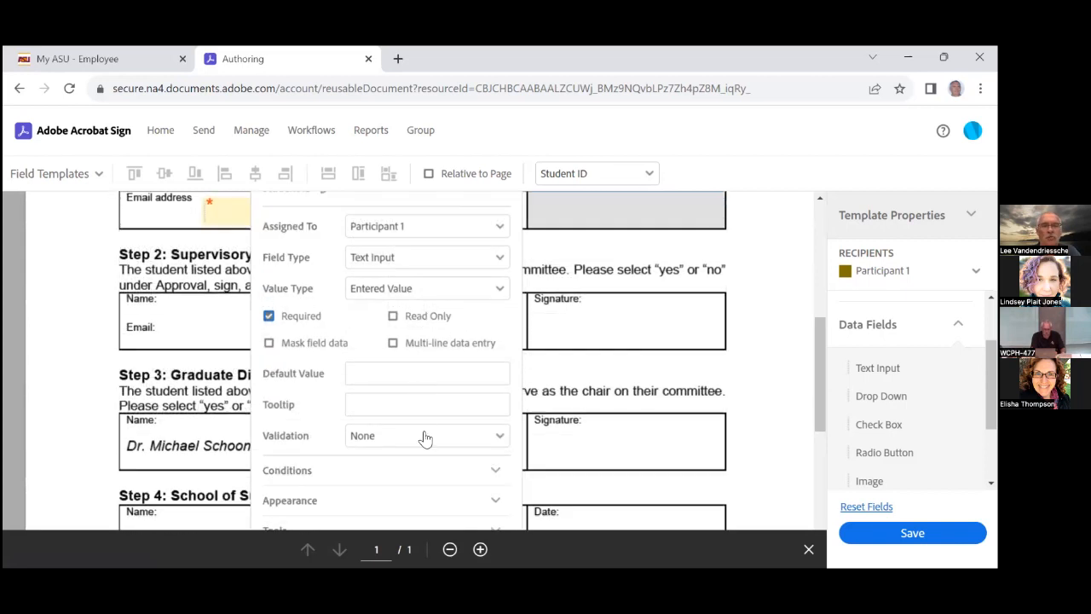
{"action": "left_click", "coordinate": [426, 436]}
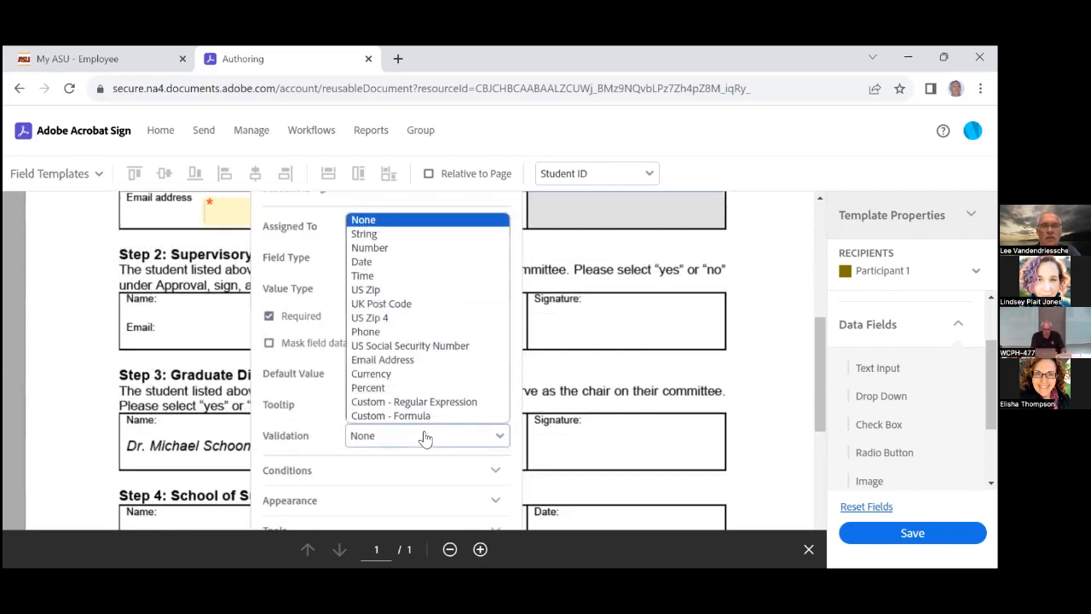
{"action": "left_click", "coordinate": [376, 252]}
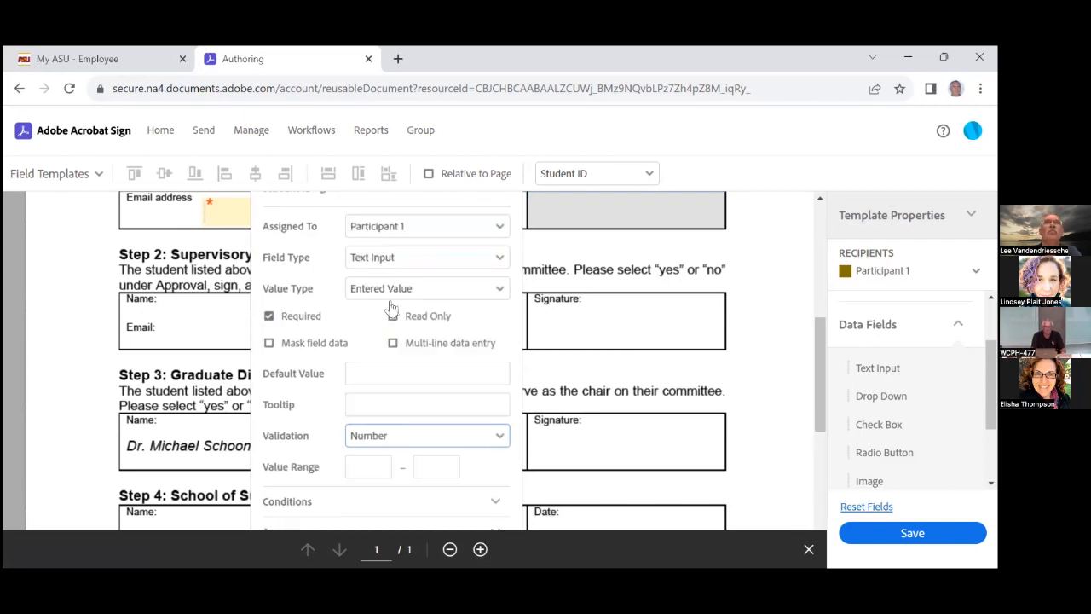
{"action": "scroll", "coordinate": [405, 328], "scroll_direction": "up", "scroll_amount": 1}
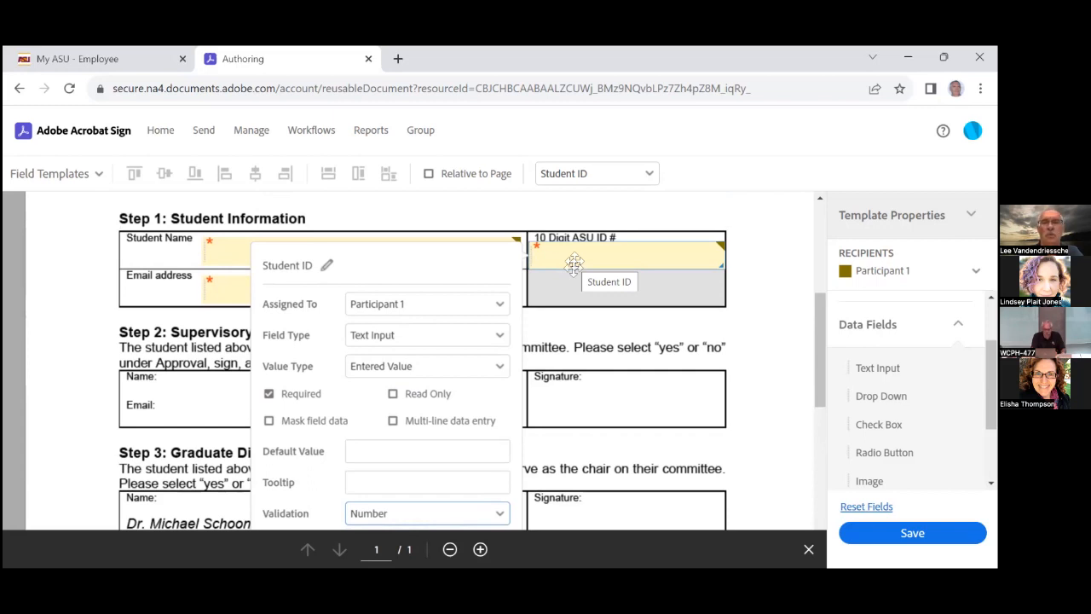
{"action": "scroll", "coordinate": [475, 419], "scroll_direction": "down", "scroll_amount": 2}
{"action": "scroll", "coordinate": [483, 435], "scroll_direction": "down", "scroll_amount": 2}
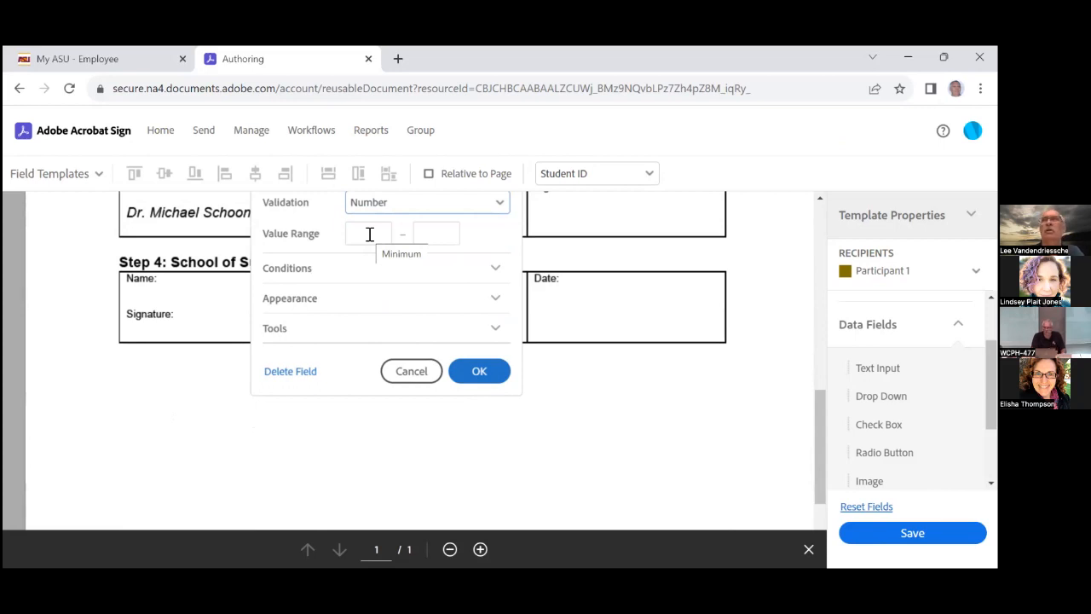
{"action": "left_click", "coordinate": [474, 372]}
{"action": "scroll", "coordinate": [632, 332], "scroll_direction": "down", "scroll_amount": 1}
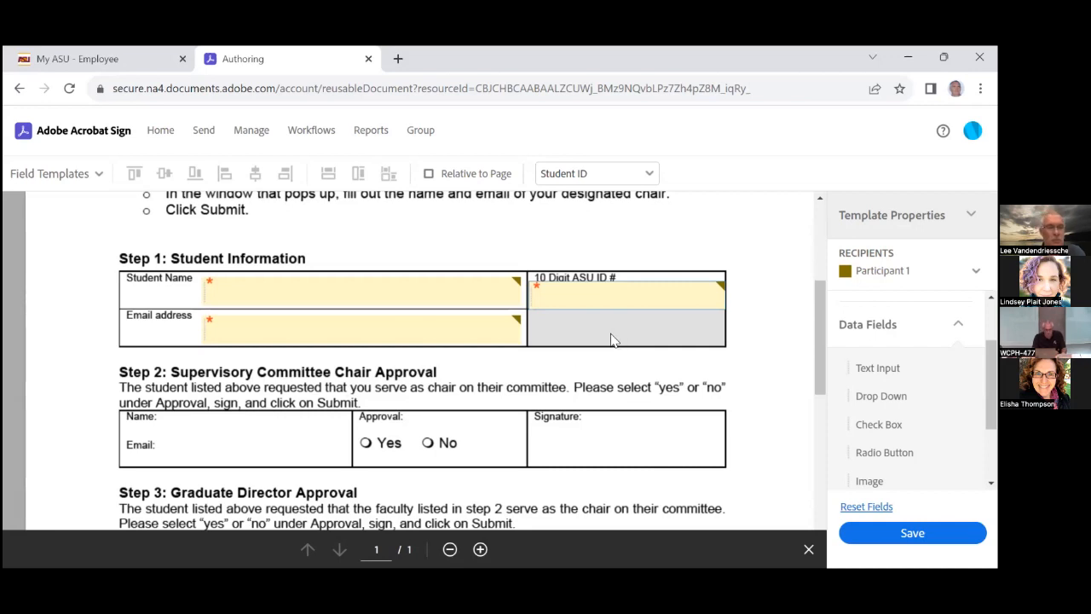
Add text fields to Step 2's Name and Email rows, then make Participant 2 the recipient
{"action": "scroll", "coordinate": [610, 339], "scroll_direction": "up", "scroll_amount": 2}
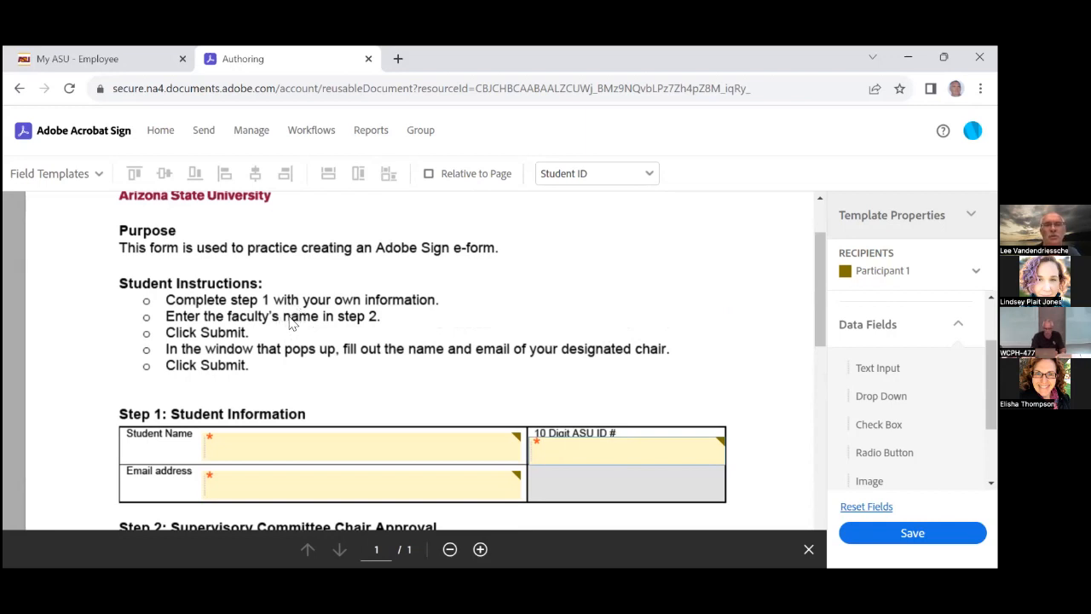
{"action": "scroll", "coordinate": [292, 322], "scroll_direction": "down", "scroll_amount": 4}
{"action": "scroll", "coordinate": [291, 322], "scroll_direction": "down", "scroll_amount": 2}
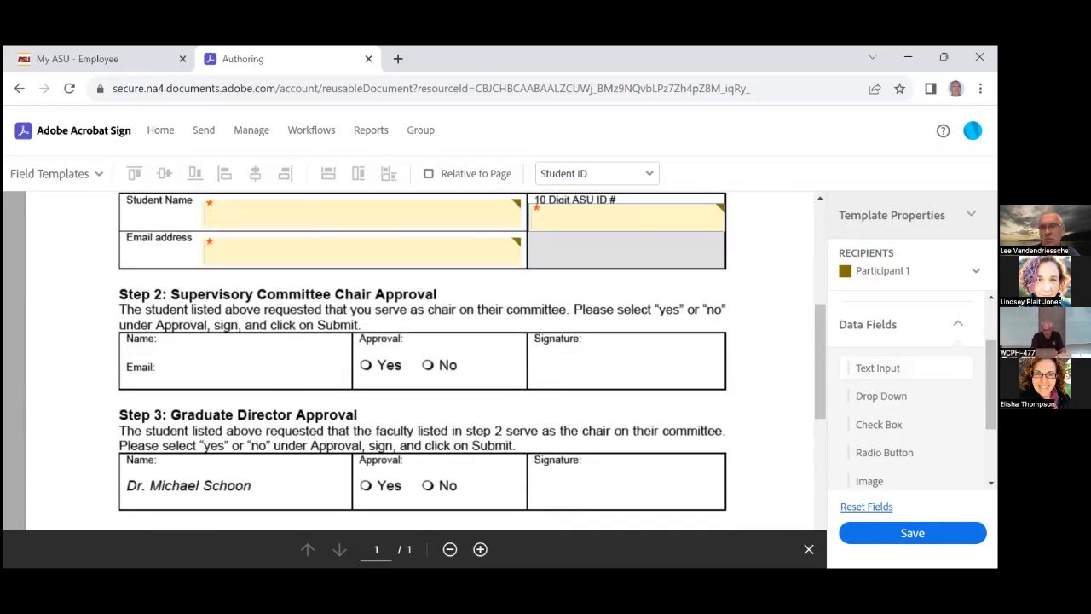
{"action": "left_click_drag", "start_coordinate": [878, 368], "coordinate": [163, 341]}
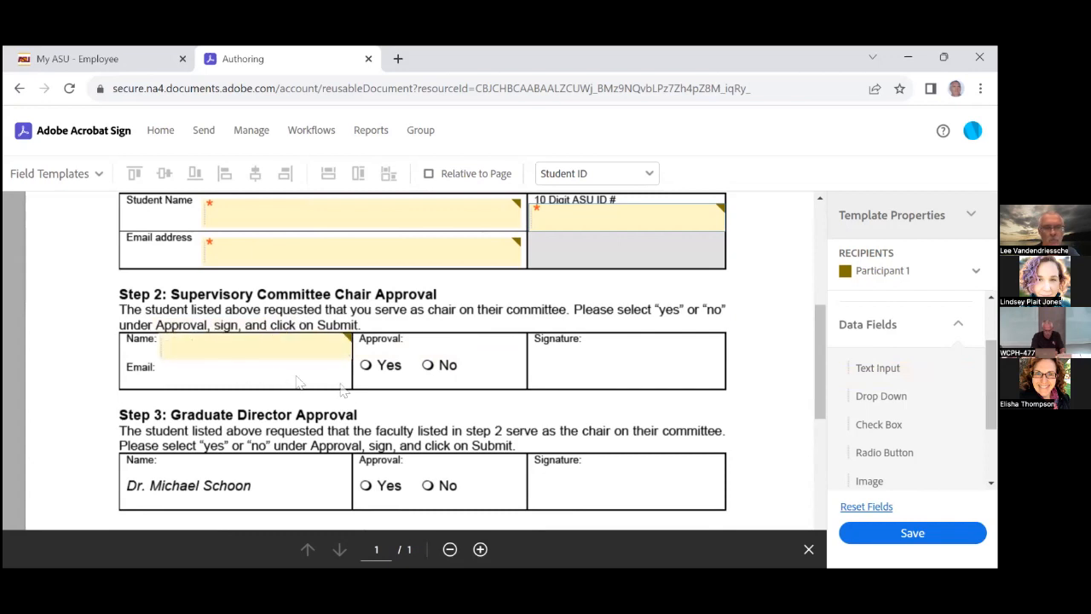
{"action": "right_click", "coordinate": [248, 351]}
{"action": "left_click", "coordinate": [275, 368]}
{"action": "left_click_drag", "start_coordinate": [274, 364], "coordinate": [261, 380]}
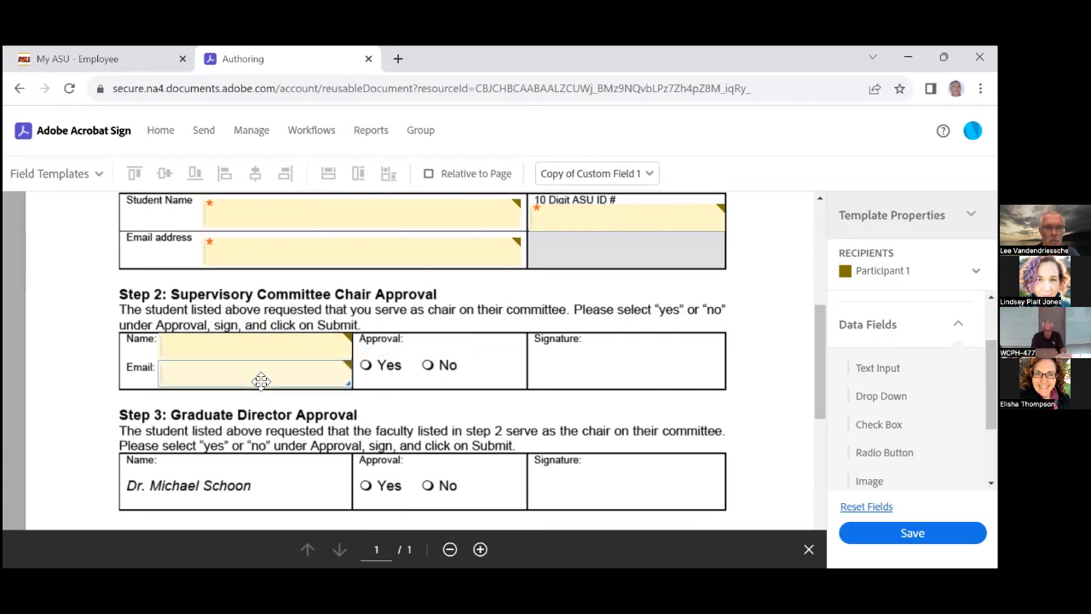
{"action": "left_click", "coordinate": [406, 418]}
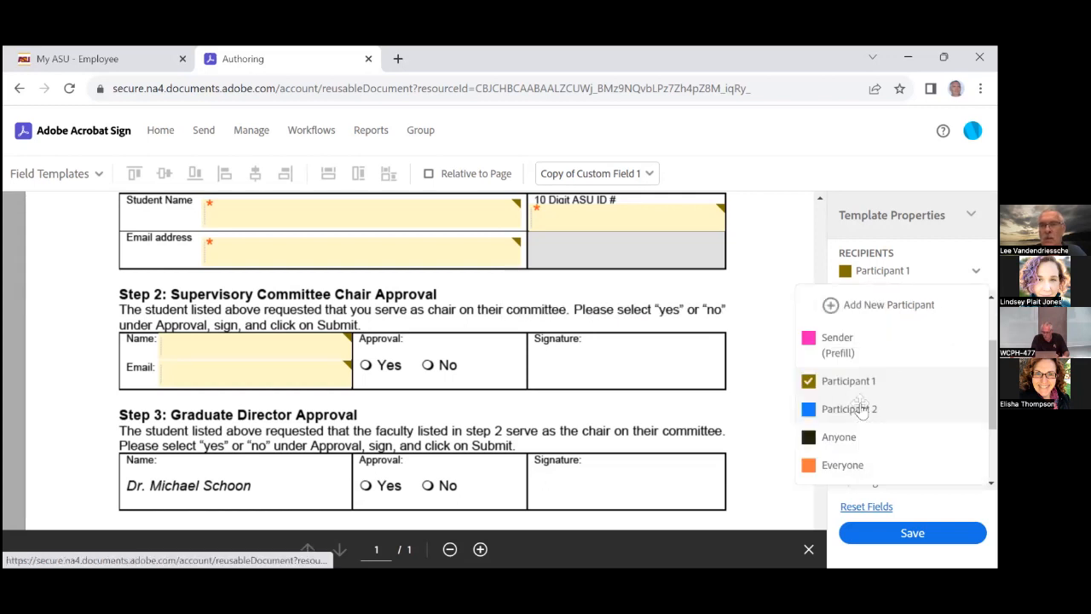
{"action": "left_click", "coordinate": [849, 408]}
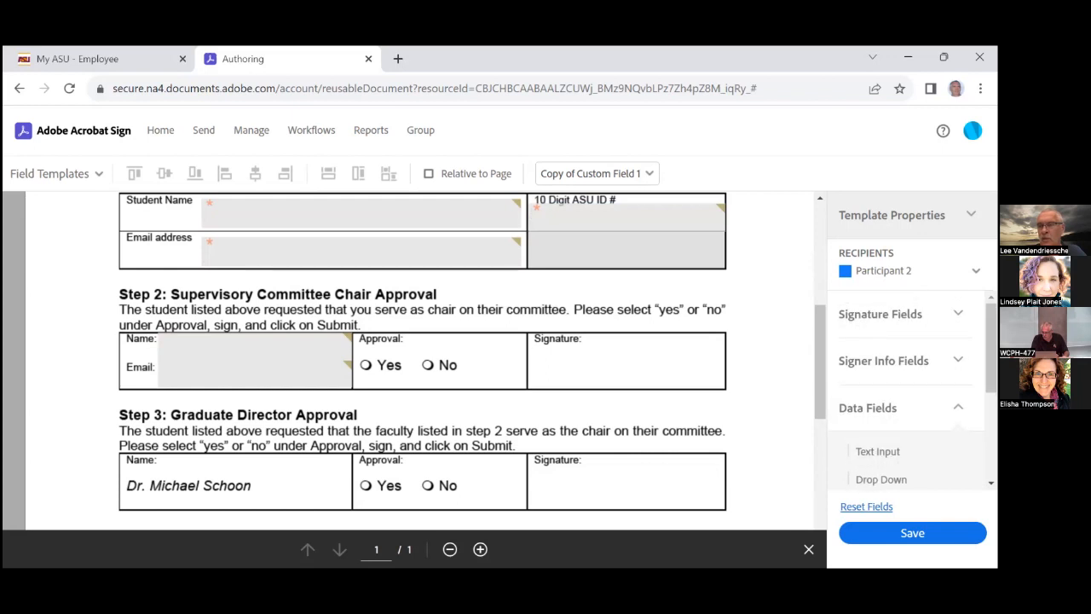
{"action": "left_click", "coordinate": [882, 317]}
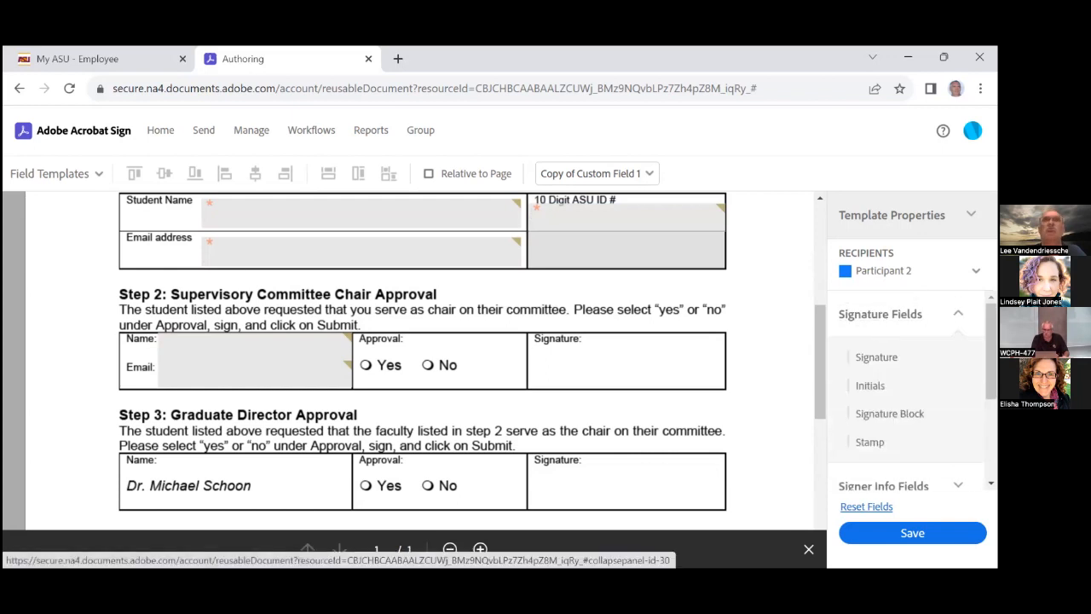
Place Participant 2's Signature field in Step 2's Signature cell and open its settings
{"action": "mouse_move", "coordinate": [883, 358]}
{"action": "left_mouse_down"}
{"action": "mouse_move", "coordinate": [677, 366]}
{"action": "mouse_move", "coordinate": [531, 353]}
{"action": "left_mouse_up"}
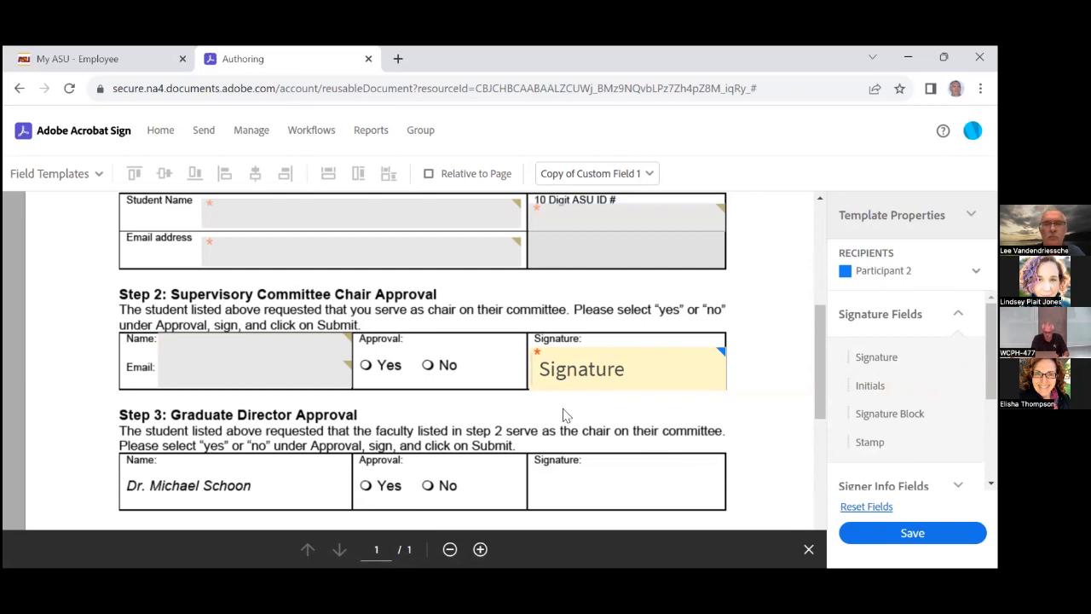
{"action": "left_click", "coordinate": [554, 369]}
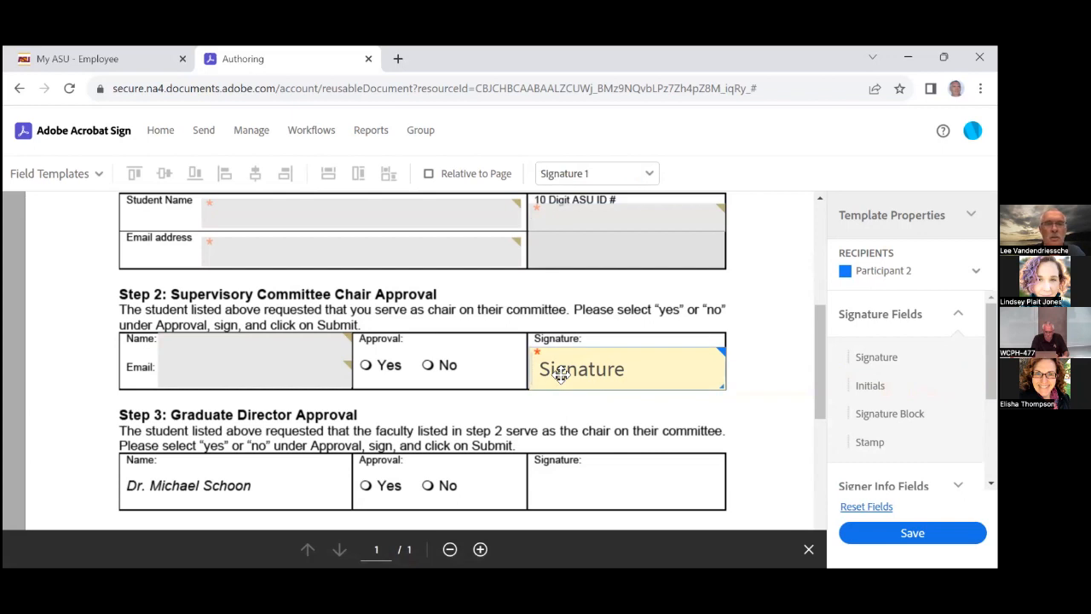
Rename the Step 2 Signature 1 field to 'Chair signature'
{"action": "left_click", "coordinate": [329, 278]}
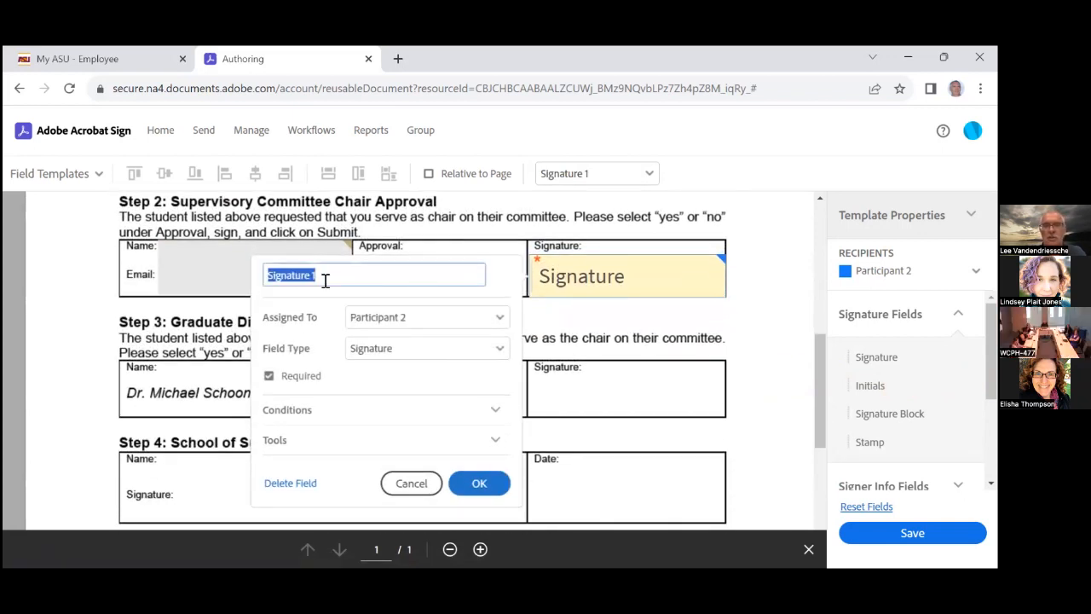
{"action": "type", "text": "Chair signat"}
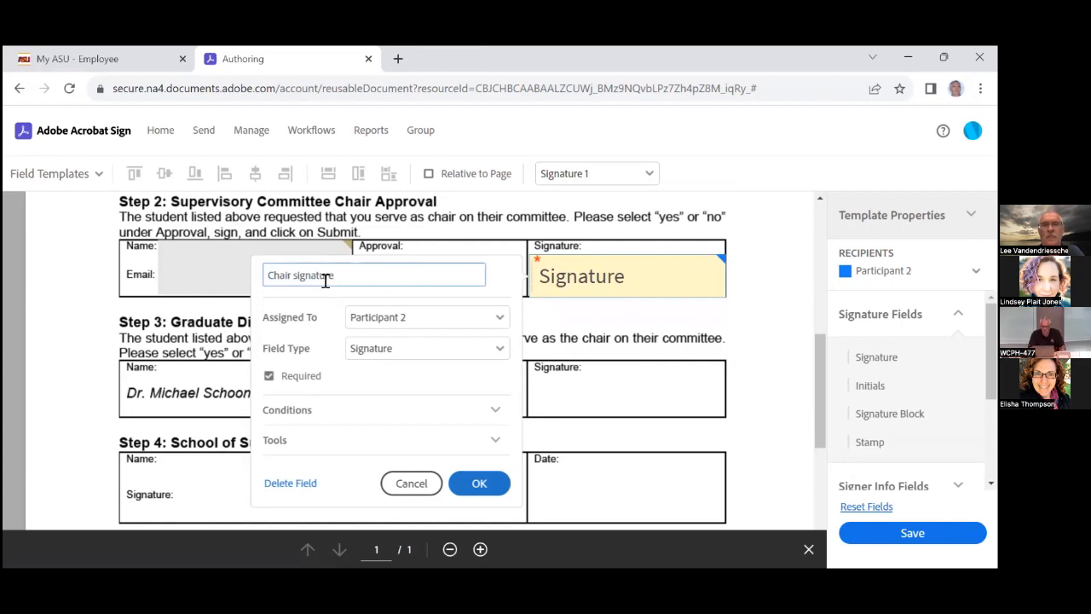
{"action": "left_click", "coordinate": [475, 482]}
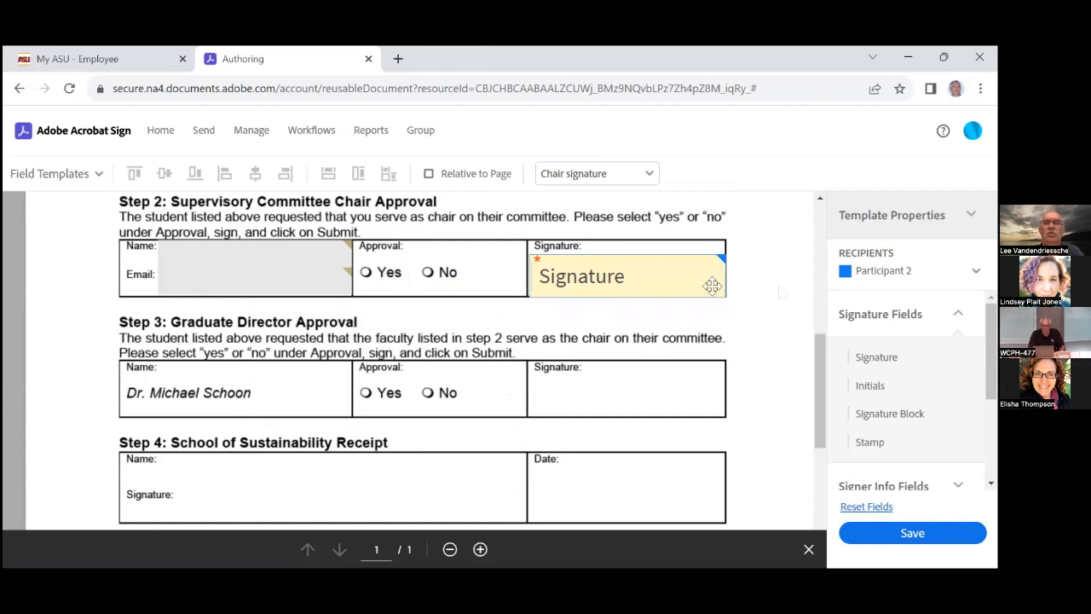
Place a two-option radio button group over Step 2's Approval Yes and No options
{"action": "left_click", "coordinate": [880, 314]}
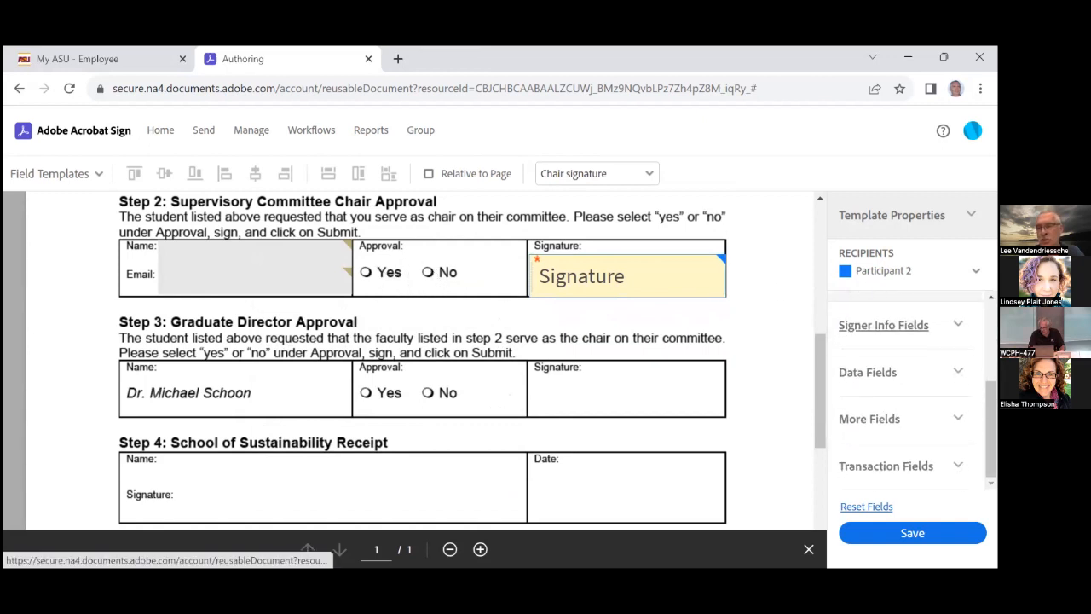
{"action": "left_click", "coordinate": [881, 371]}
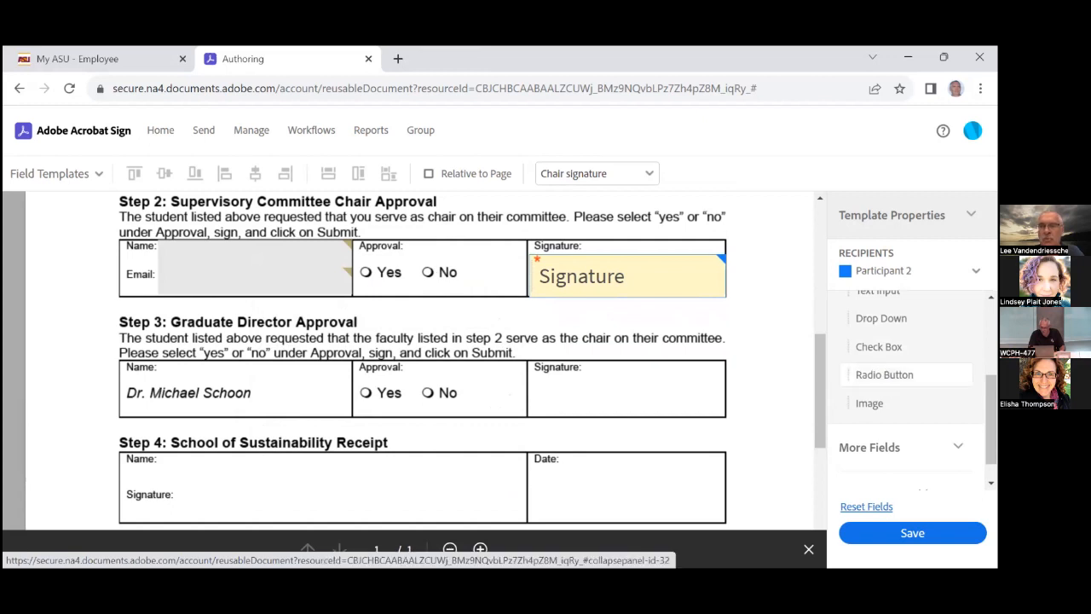
{"action": "left_click_drag", "start_coordinate": [884, 374], "coordinate": [359, 264]}
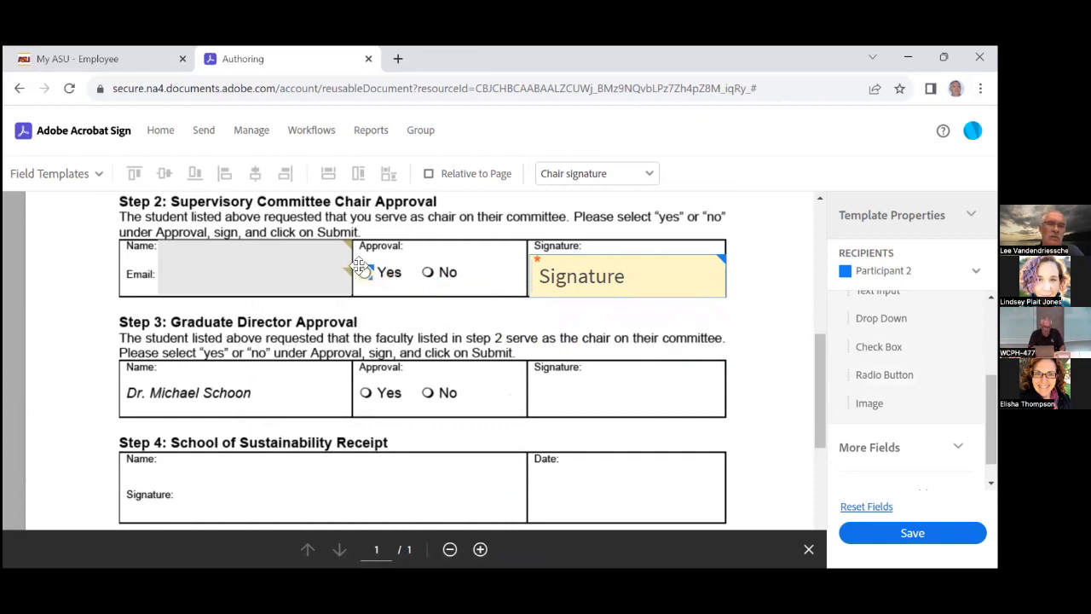
{"action": "left_click_drag", "start_coordinate": [359, 264], "coordinate": [359, 266]}
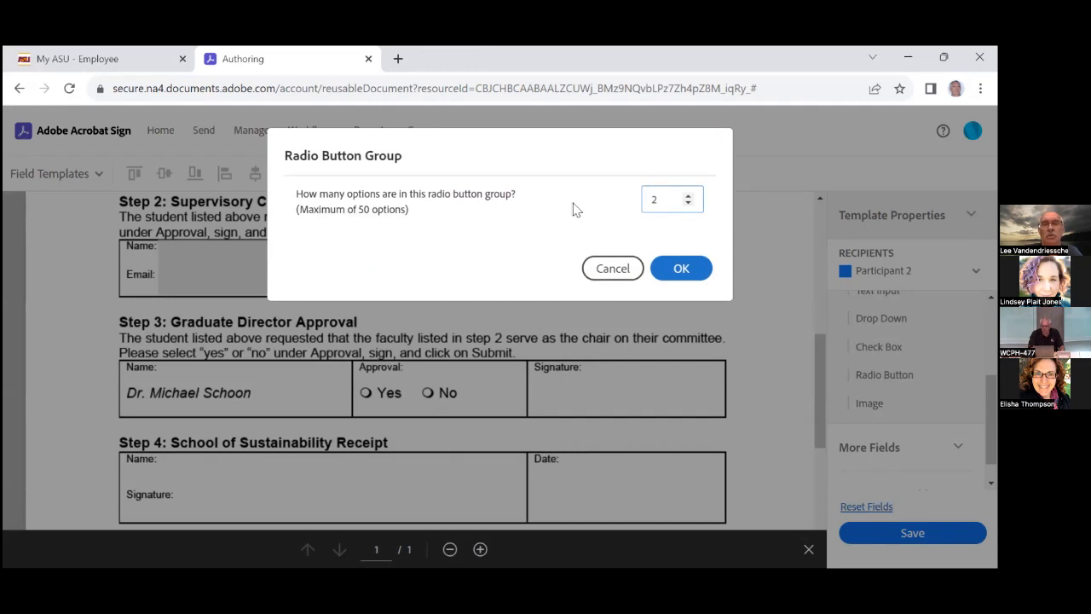
{"action": "left_click", "coordinate": [678, 268]}
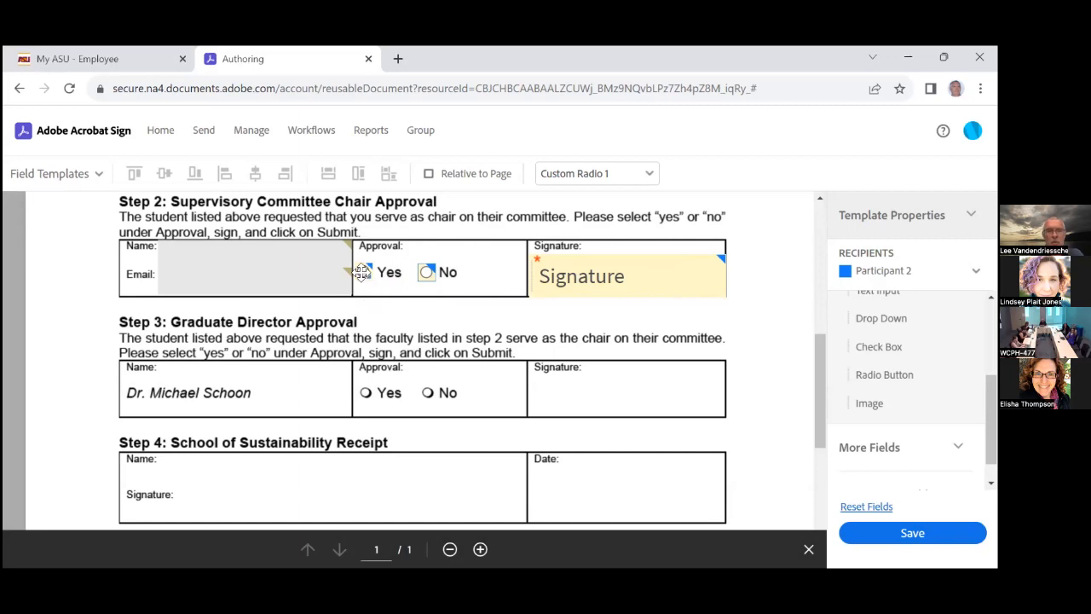
Rename the Step 2 radio group 'Chair approval' and mark it required
{"action": "double_click", "coordinate": [426, 271]}
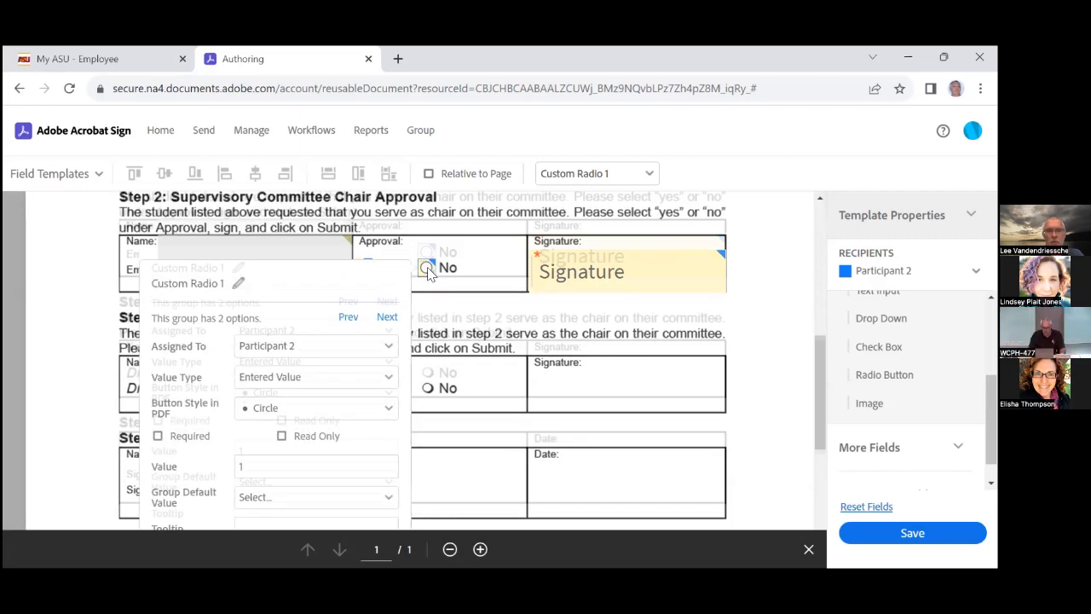
{"action": "scroll", "coordinate": [235, 431], "scroll_direction": "up", "scroll_amount": 3}
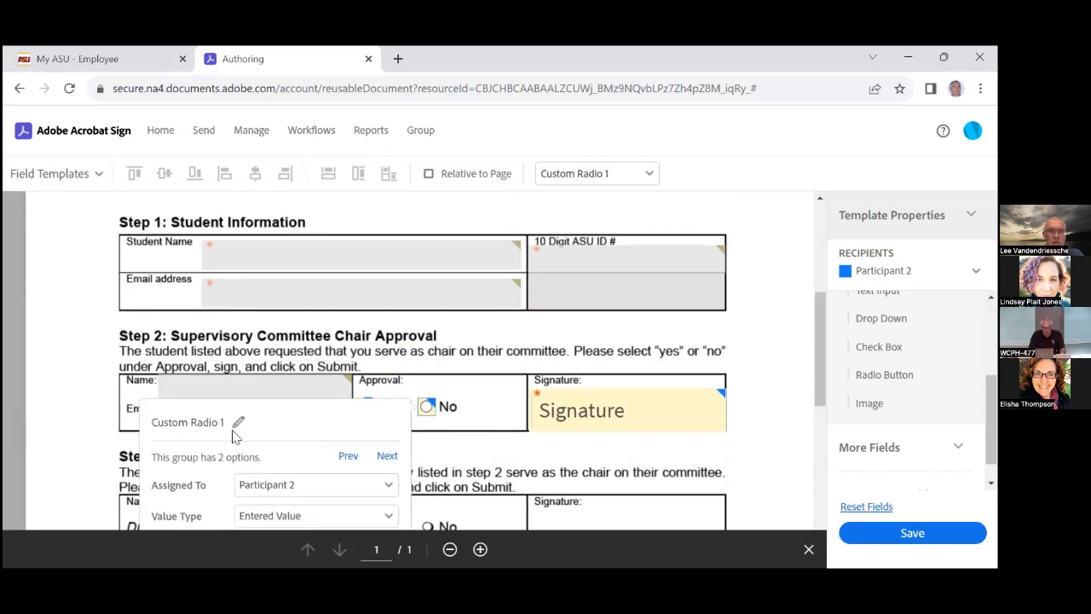
{"action": "left_click", "coordinate": [237, 424]}
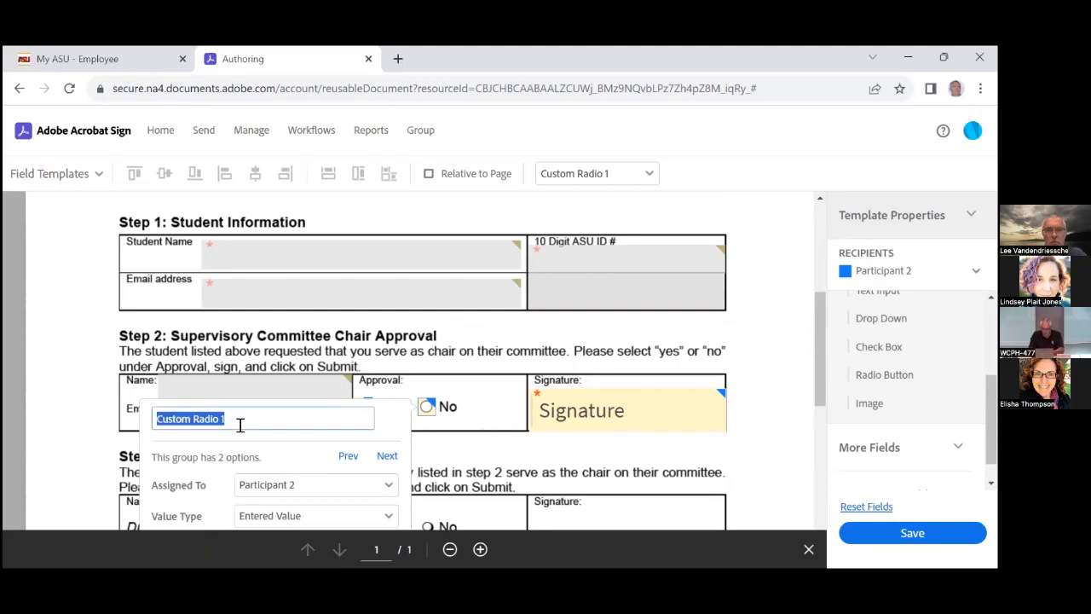
{"action": "type", "text": "Ap"}
{"action": "key", "text": "BackSpace"}
{"action": "key", "text": "BackSpace"}
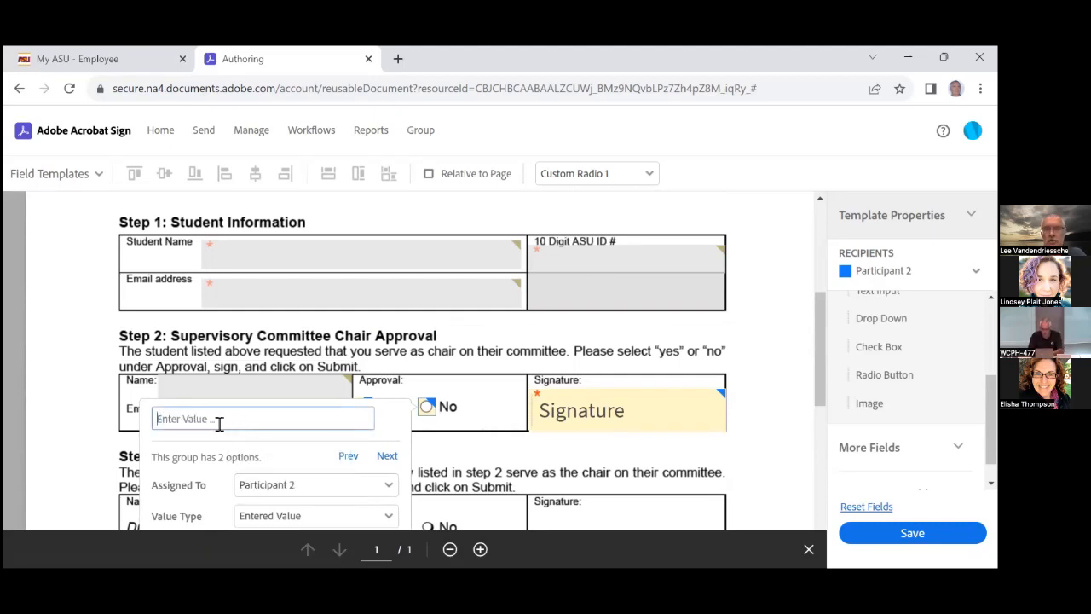
{"action": "type", "text": "Chair approval"}
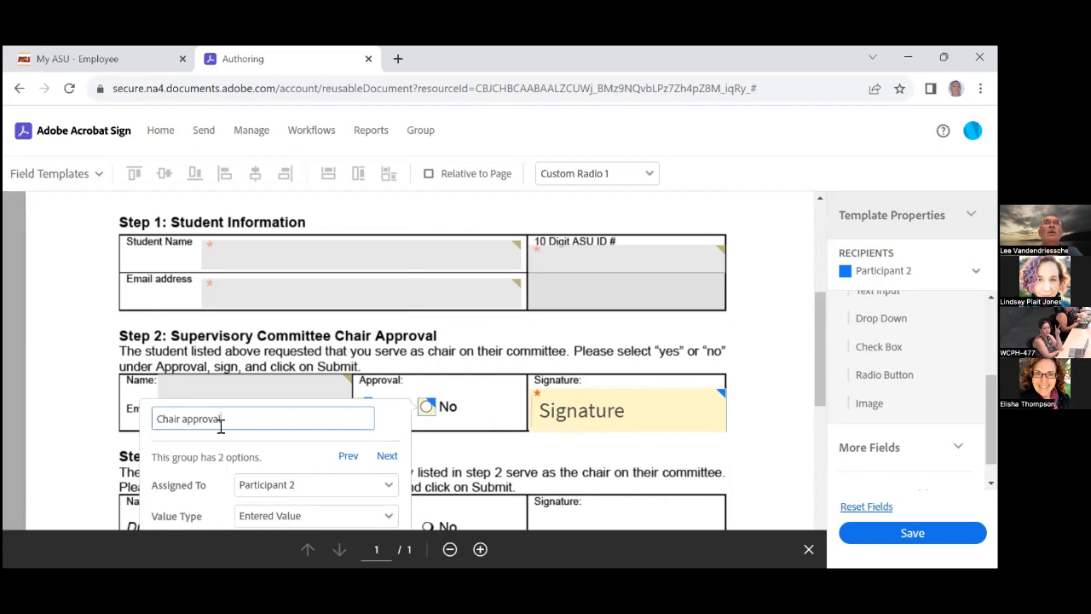
{"action": "scroll", "coordinate": [219, 426], "scroll_direction": "down", "scroll_amount": 1}
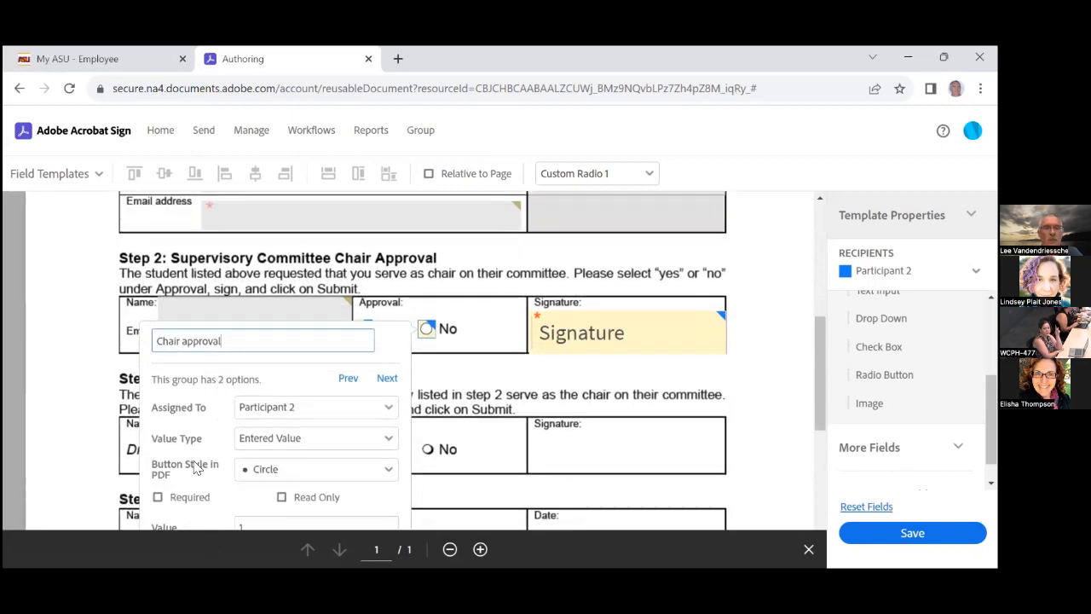
{"action": "scroll", "coordinate": [194, 467], "scroll_direction": "down", "scroll_amount": 1}
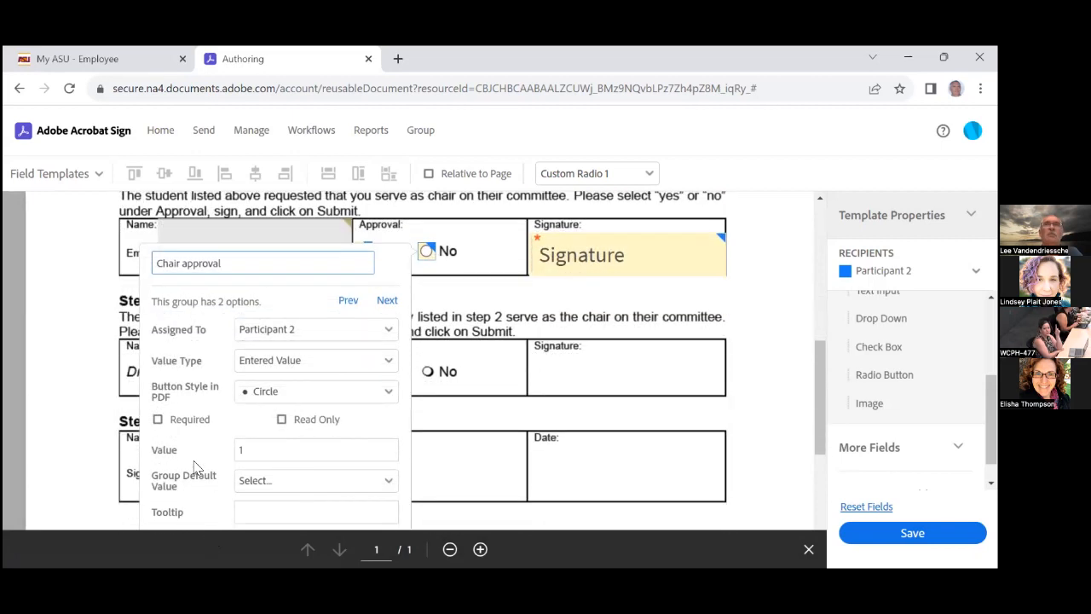
{"action": "left_click", "coordinate": [157, 420]}
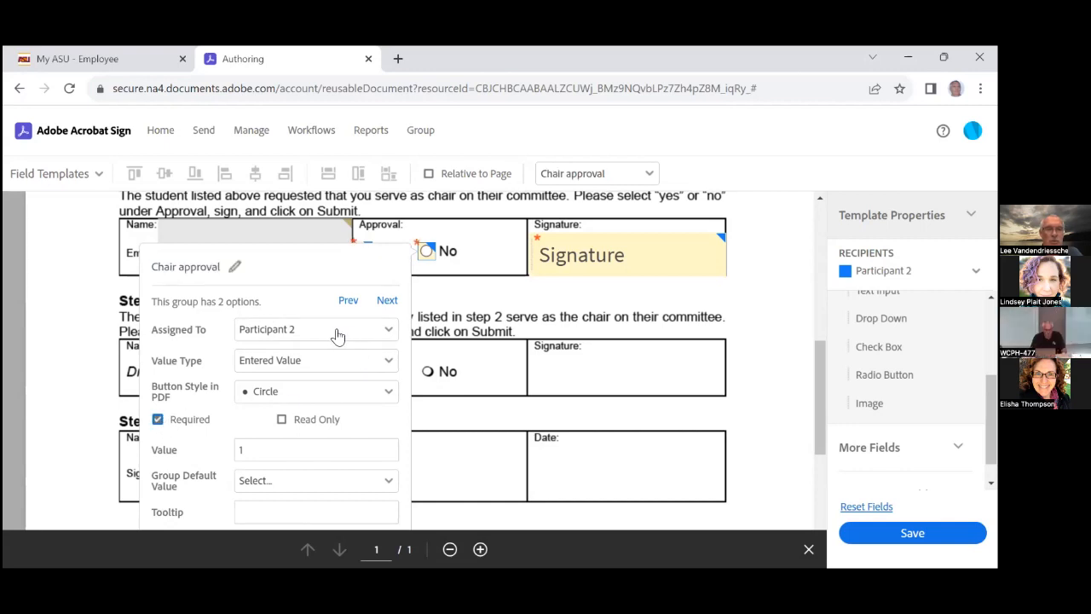
{"action": "scroll", "coordinate": [335, 368], "scroll_direction": "down", "scroll_amount": 3}
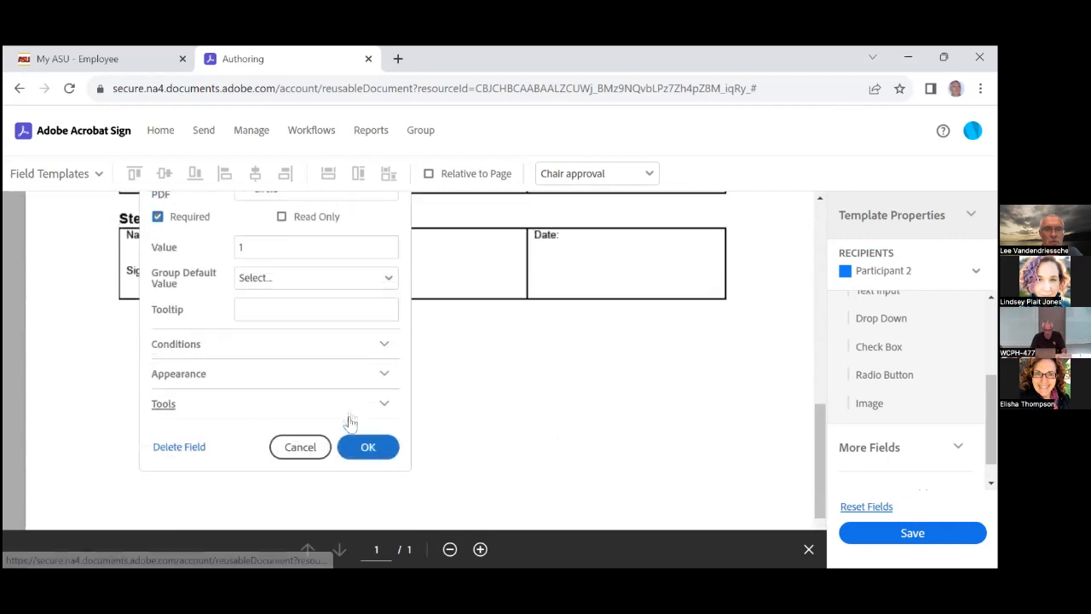
{"action": "left_click", "coordinate": [366, 446]}
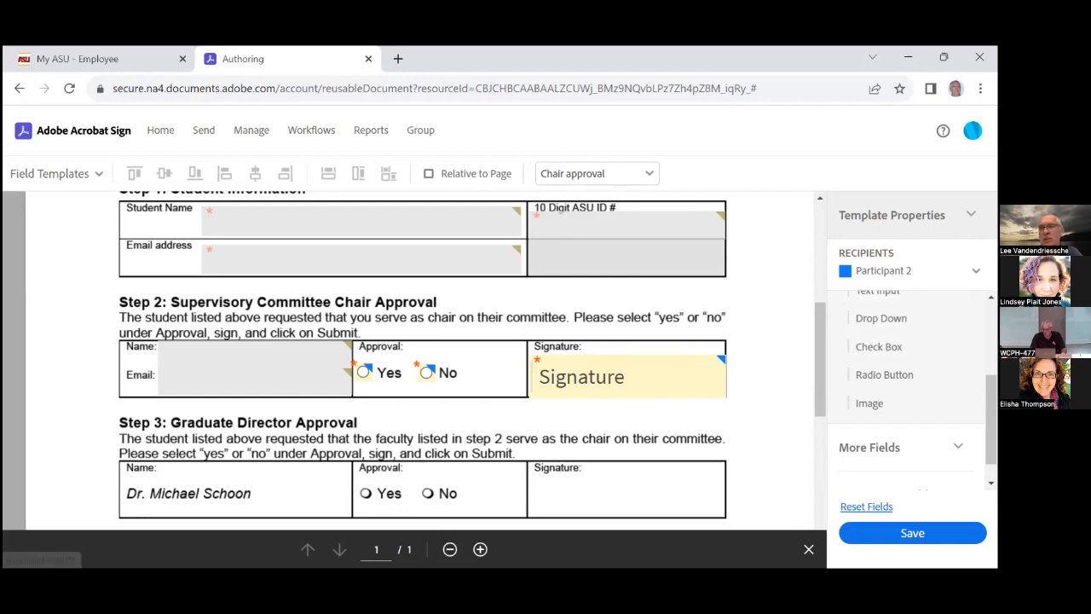
Add Participant 3 as a new recipient and select it for authoring
{"action": "left_click", "coordinate": [976, 271]}
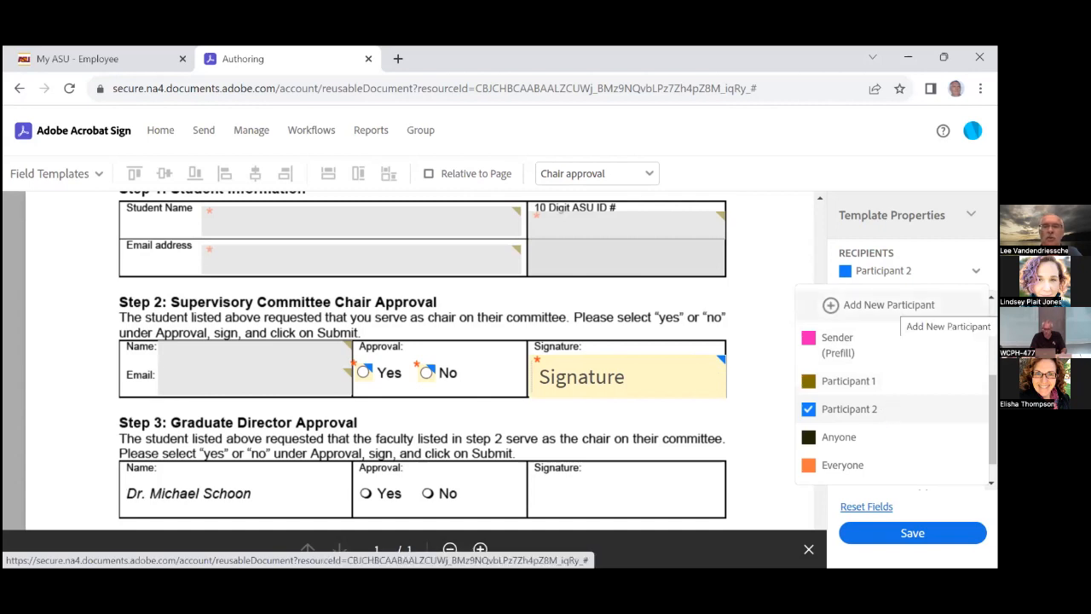
{"action": "left_click", "coordinate": [888, 304]}
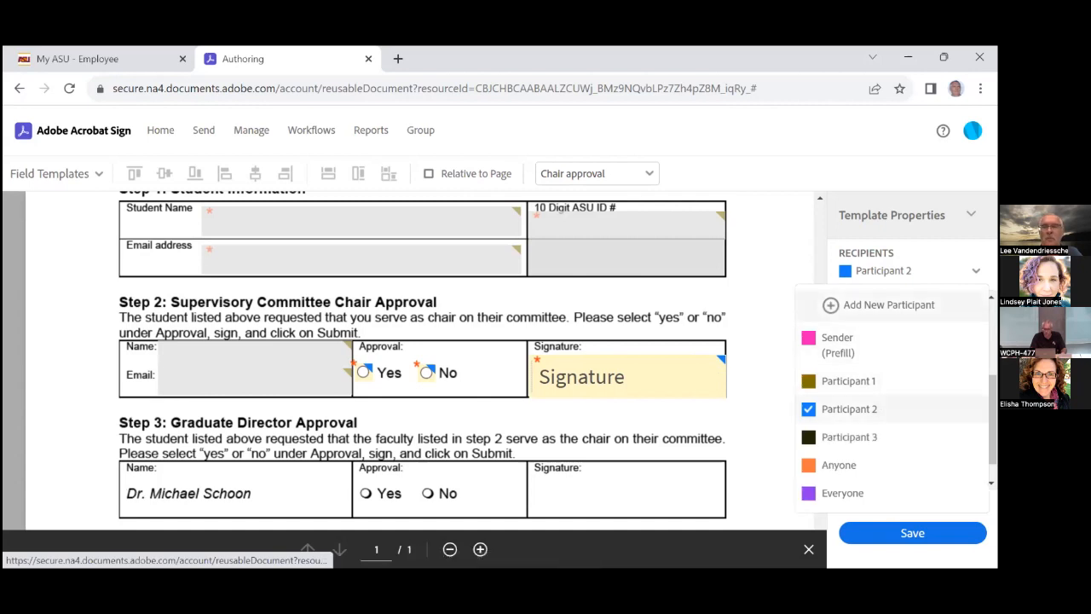
{"action": "left_click", "coordinate": [852, 437]}
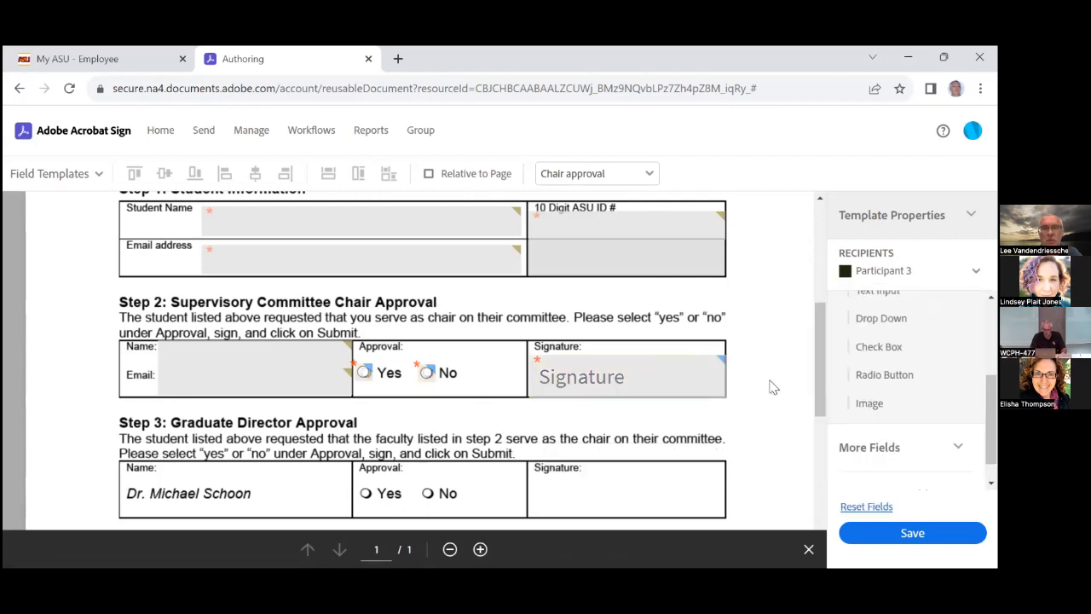
{"action": "scroll", "coordinate": [772, 385], "scroll_direction": "down", "scroll_amount": 1}
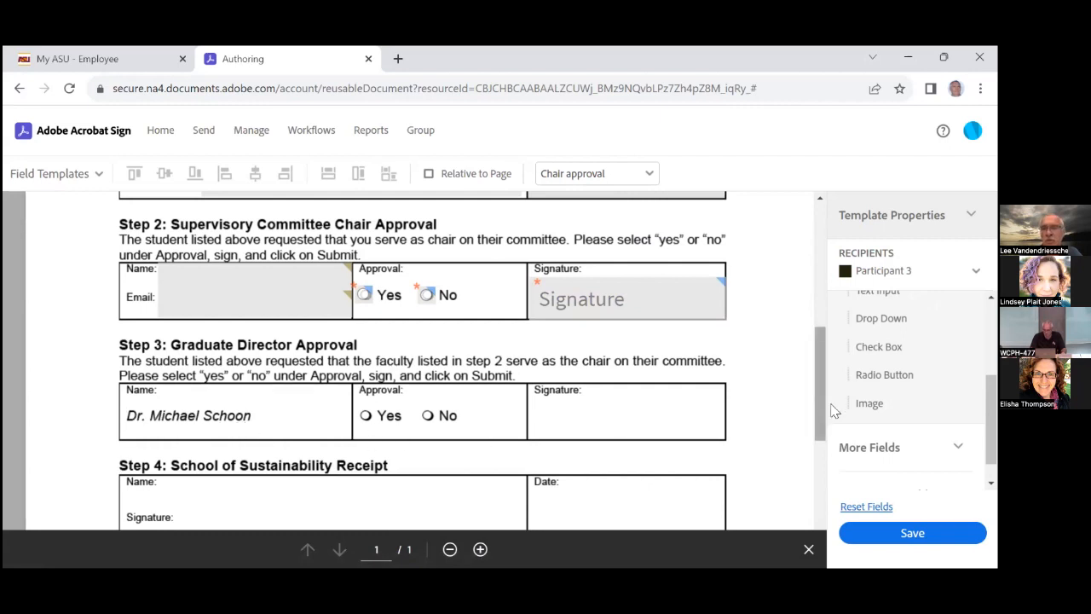
Place a two-option radio group over Step 3's Approval Yes and No options
{"action": "left_click_drag", "start_coordinate": [850, 379], "coordinate": [360, 410]}
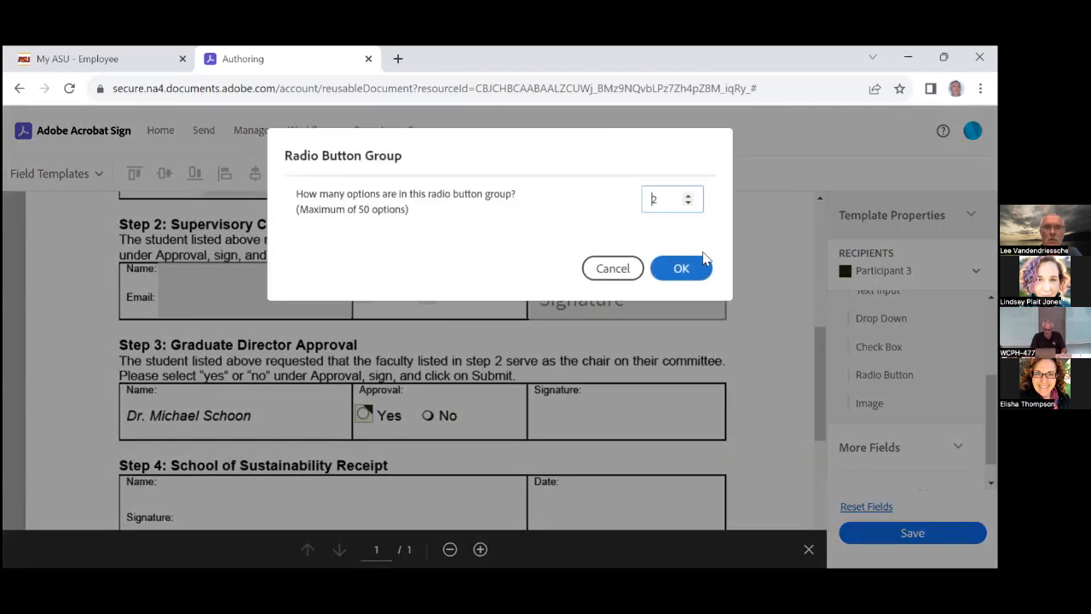
{"action": "left_click", "coordinate": [685, 268]}
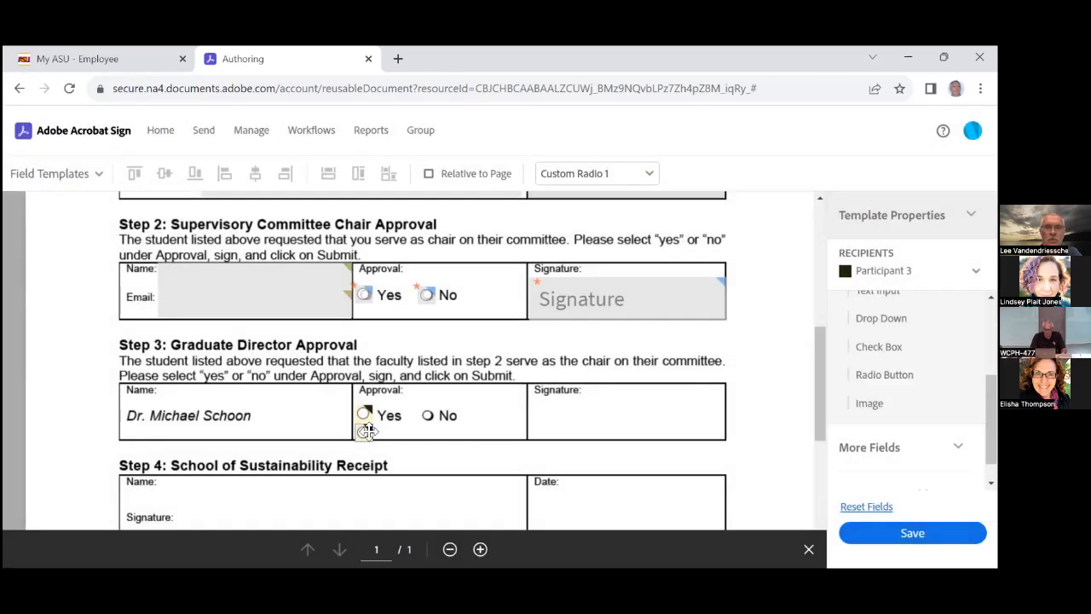
{"action": "left_click_drag", "start_coordinate": [361, 430], "coordinate": [426, 414]}
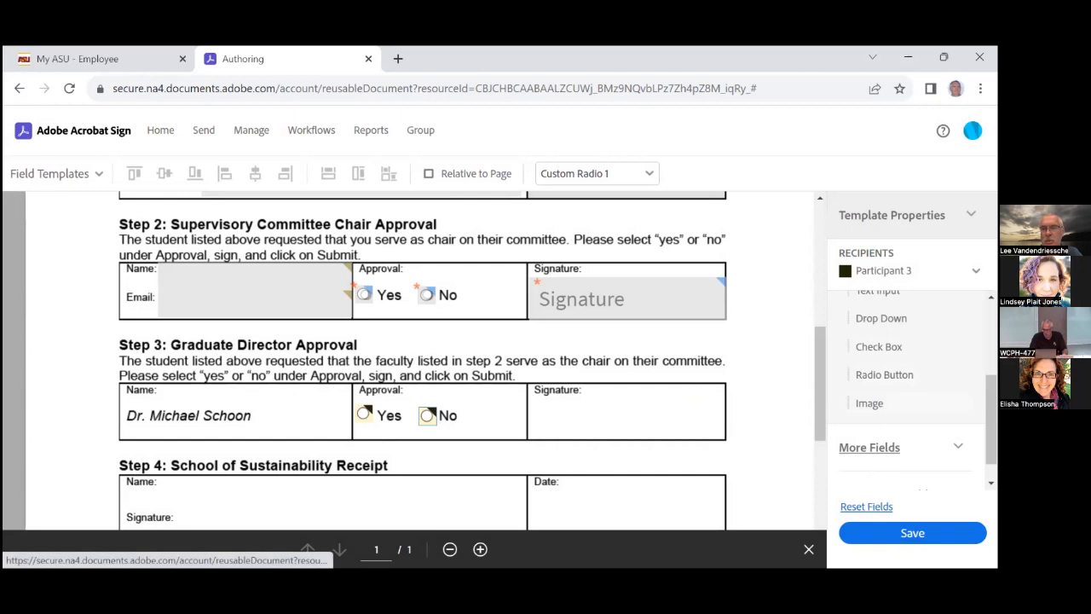
Add a Signature field for Participant 3 in Step 3's Signature cell
{"action": "left_click", "coordinate": [870, 446]}
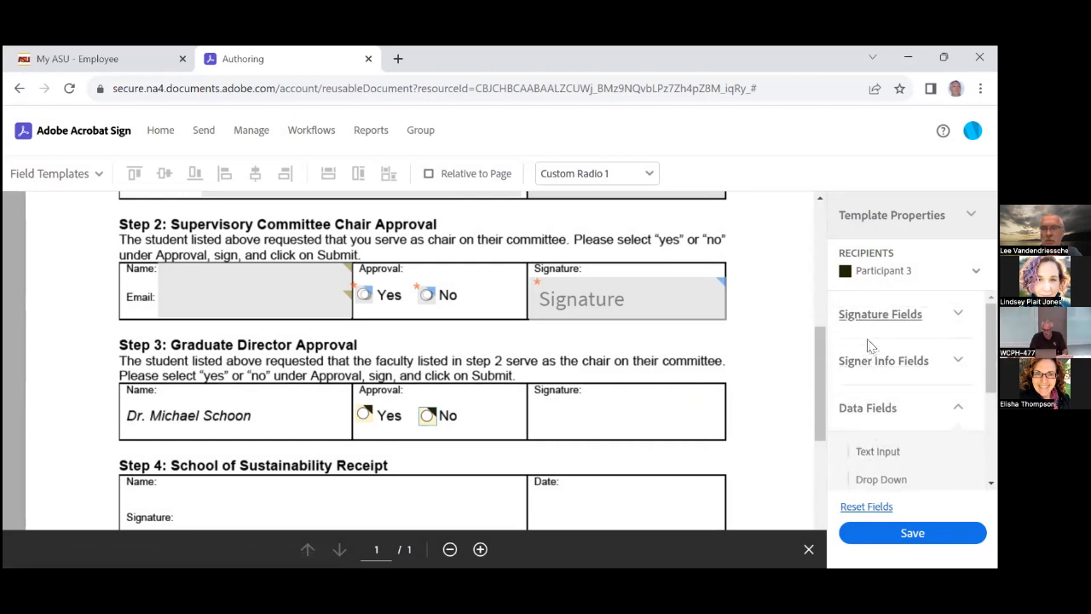
{"action": "left_click", "coordinate": [857, 315]}
{"action": "mouse_move", "coordinate": [872, 352]}
{"action": "left_mouse_down"}
{"action": "mouse_move", "coordinate": [720, 372]}
{"action": "mouse_move", "coordinate": [647, 400]}
{"action": "mouse_move", "coordinate": [533, 398]}
{"action": "left_mouse_up"}
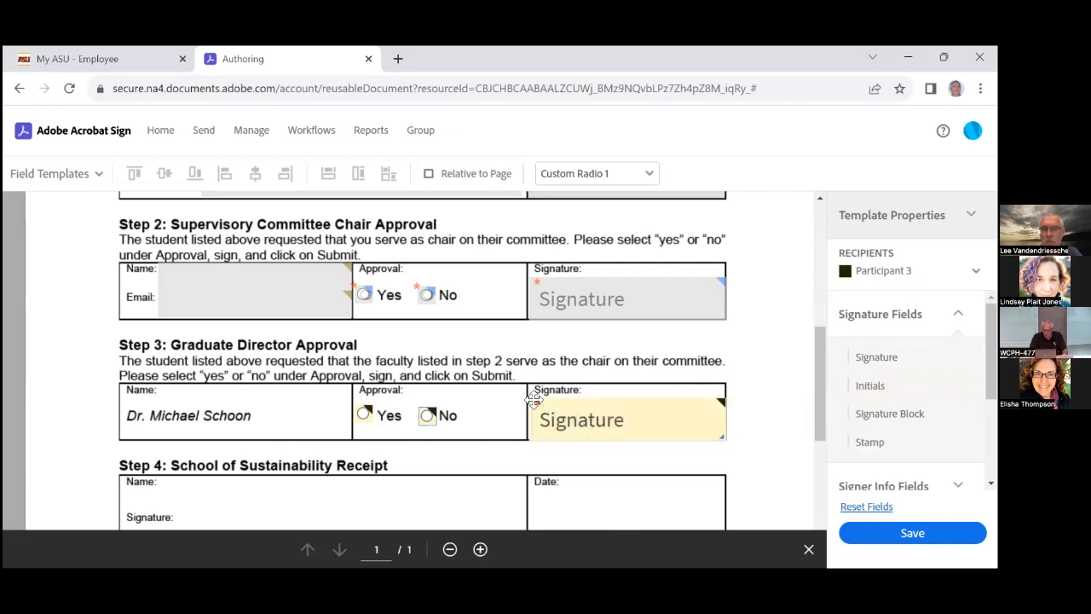
{"action": "scroll", "coordinate": [801, 373], "scroll_direction": "down", "scroll_amount": 2}
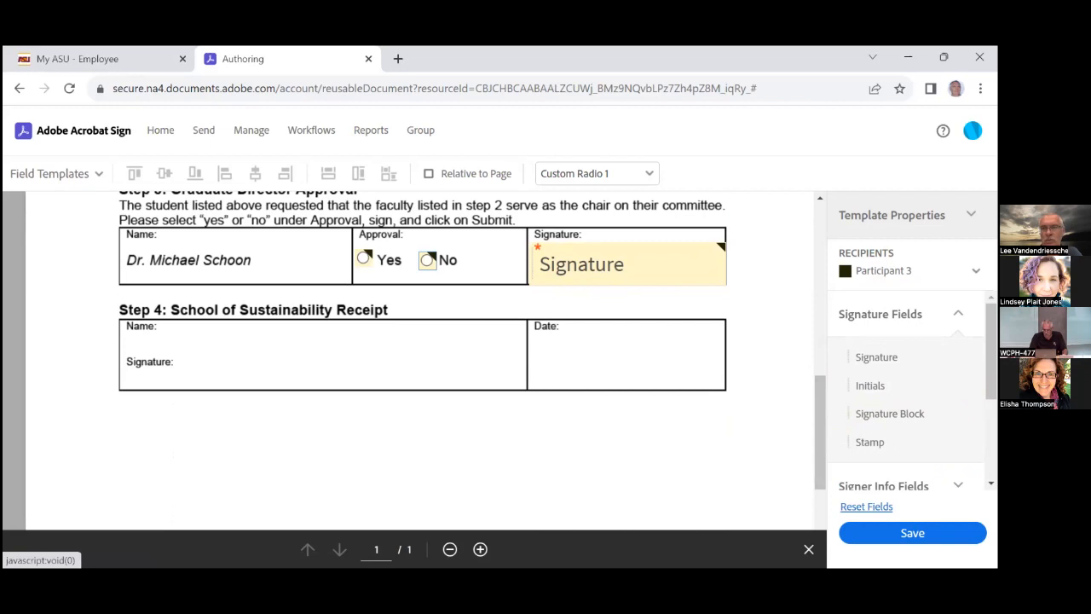
Add Participant 4 as a new recipient and select it for authoring
{"action": "left_click", "coordinate": [975, 270]}
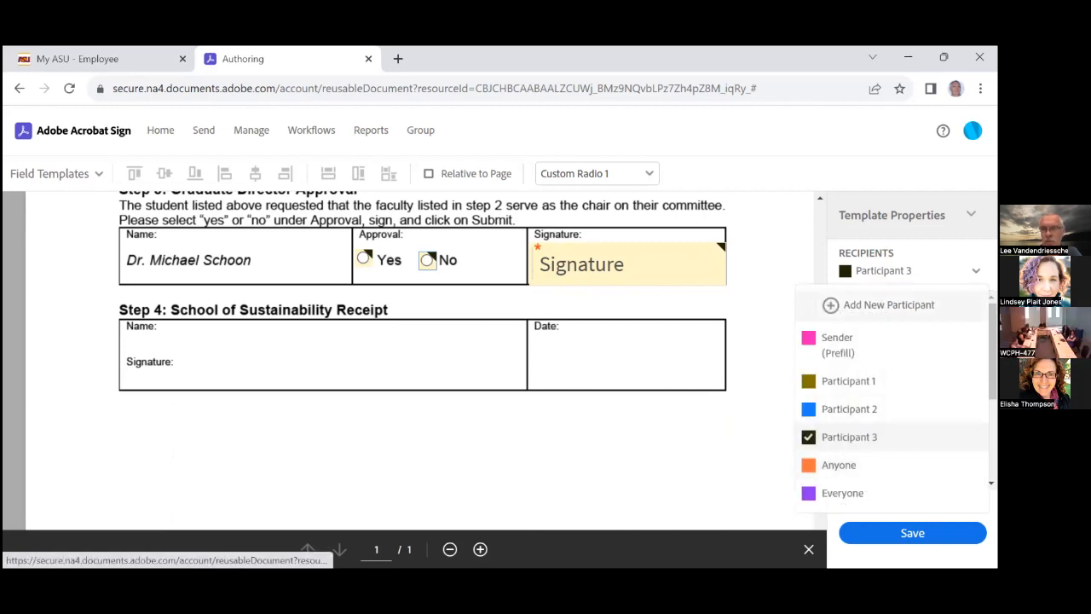
{"action": "left_click", "coordinate": [888, 305]}
{"action": "left_click", "coordinate": [851, 467]}
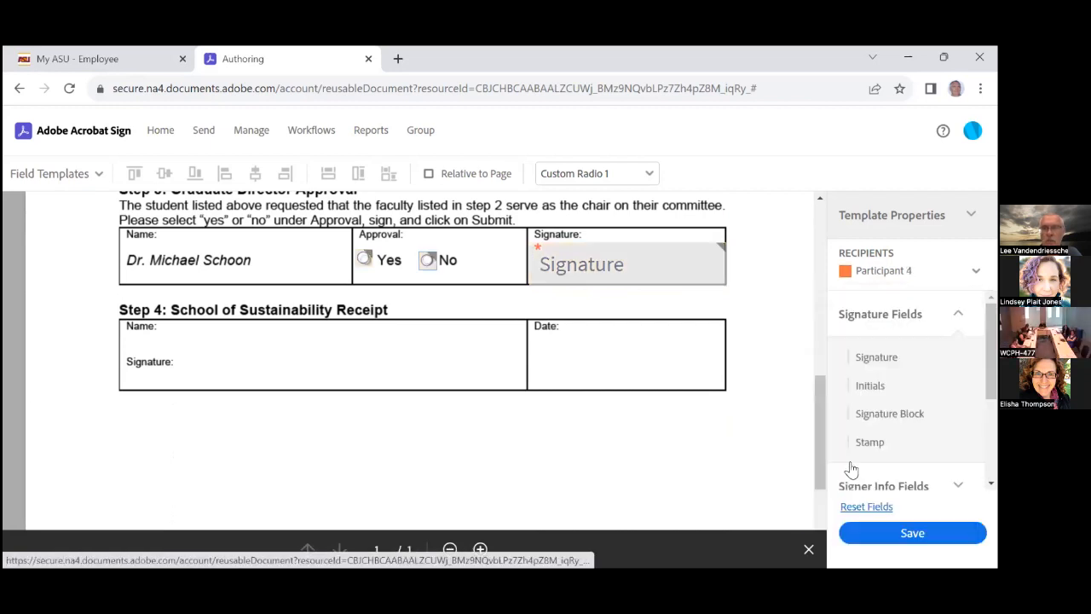
Expand Signer Info Fields to list Title, Company, Name, Email and Date
{"action": "scroll", "coordinate": [889, 375], "scroll_direction": "down", "scroll_amount": 1}
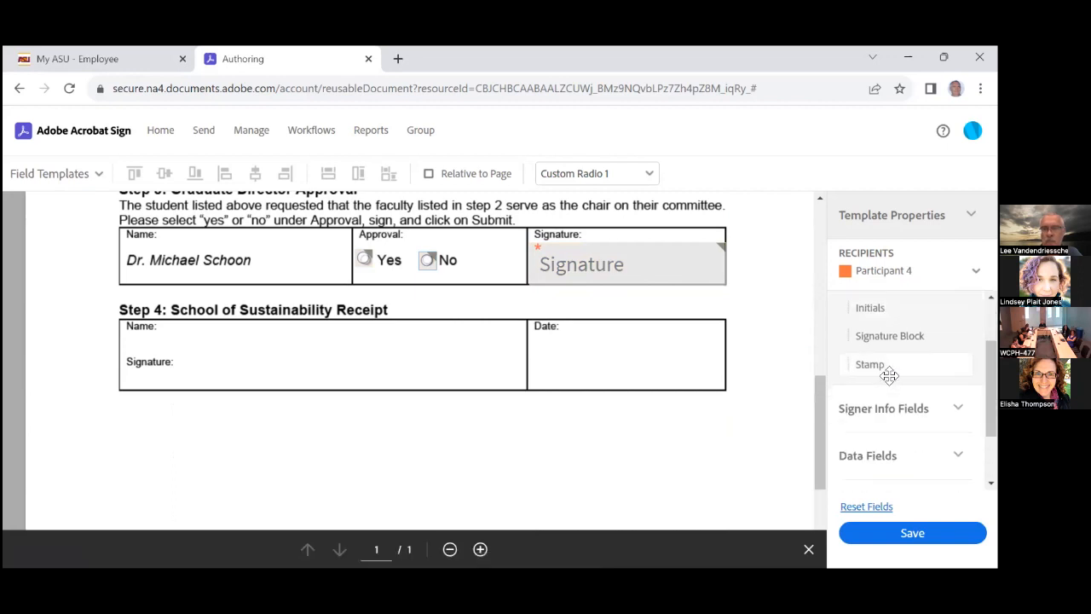
{"action": "scroll", "coordinate": [889, 375], "scroll_direction": "up", "scroll_amount": 1}
{"action": "scroll", "coordinate": [889, 375], "scroll_direction": "down", "scroll_amount": 3}
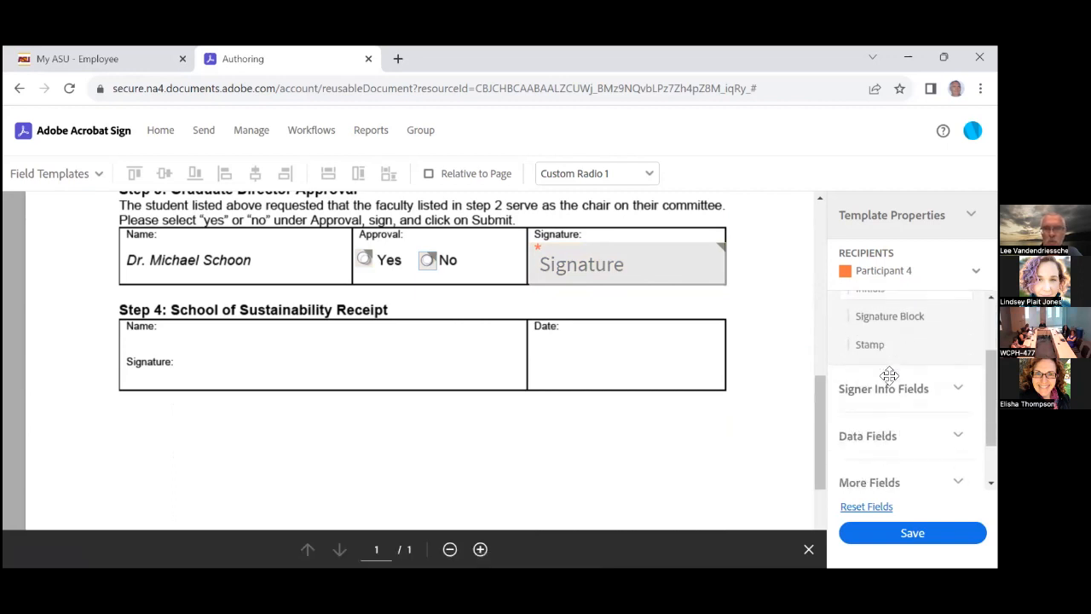
{"action": "scroll", "coordinate": [887, 384], "scroll_direction": "up", "scroll_amount": 2}
{"action": "scroll", "coordinate": [887, 385], "scroll_direction": "down", "scroll_amount": 2}
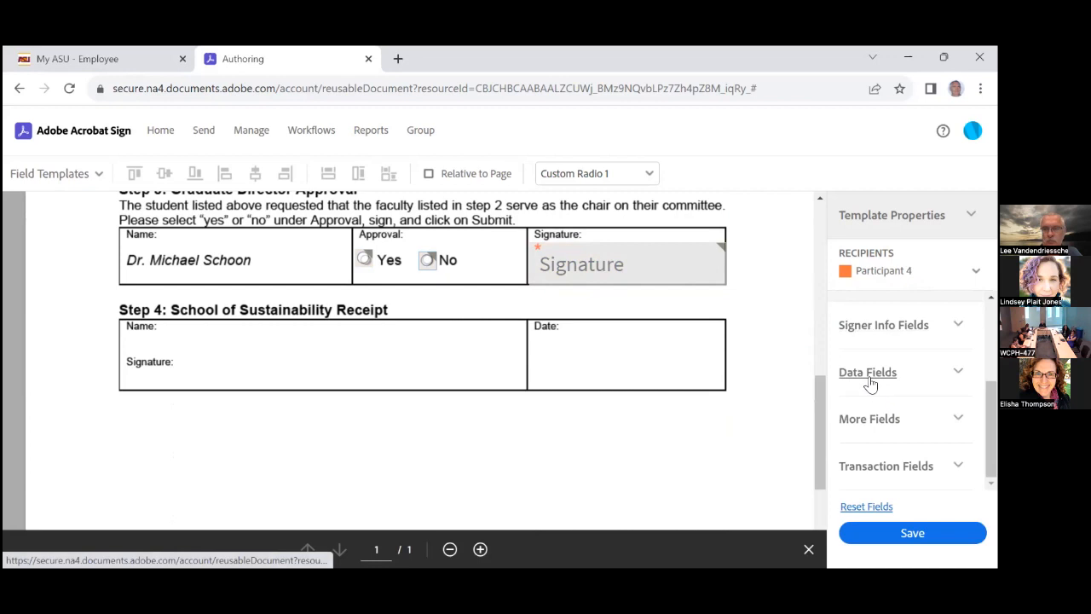
{"action": "left_click", "coordinate": [865, 372]}
{"action": "scroll", "coordinate": [907, 383], "scroll_direction": "down", "scroll_amount": 1}
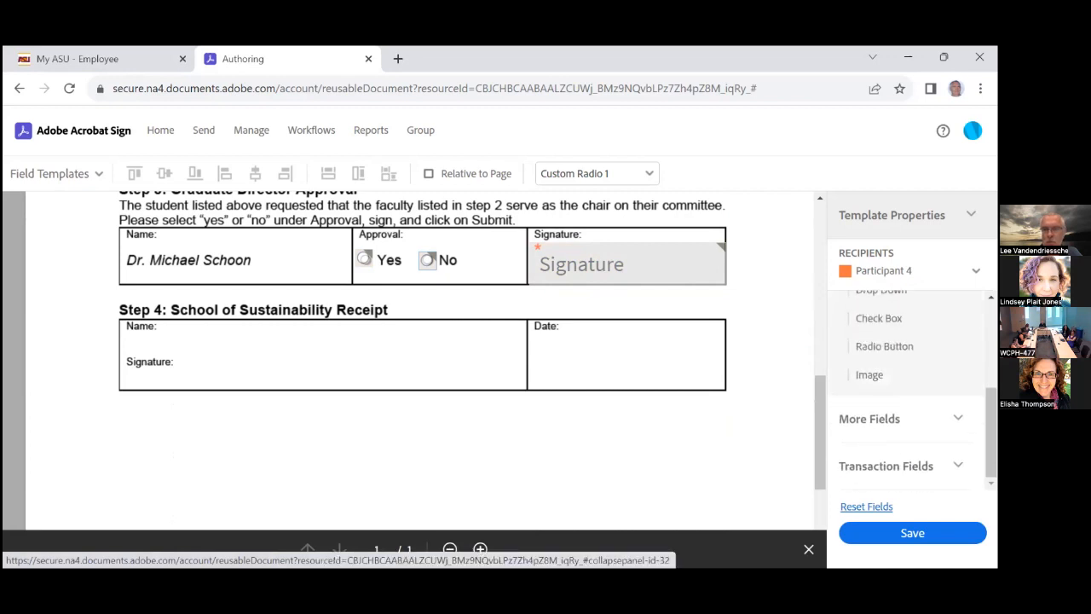
{"action": "scroll", "coordinate": [908, 396], "scroll_direction": "up", "scroll_amount": 3}
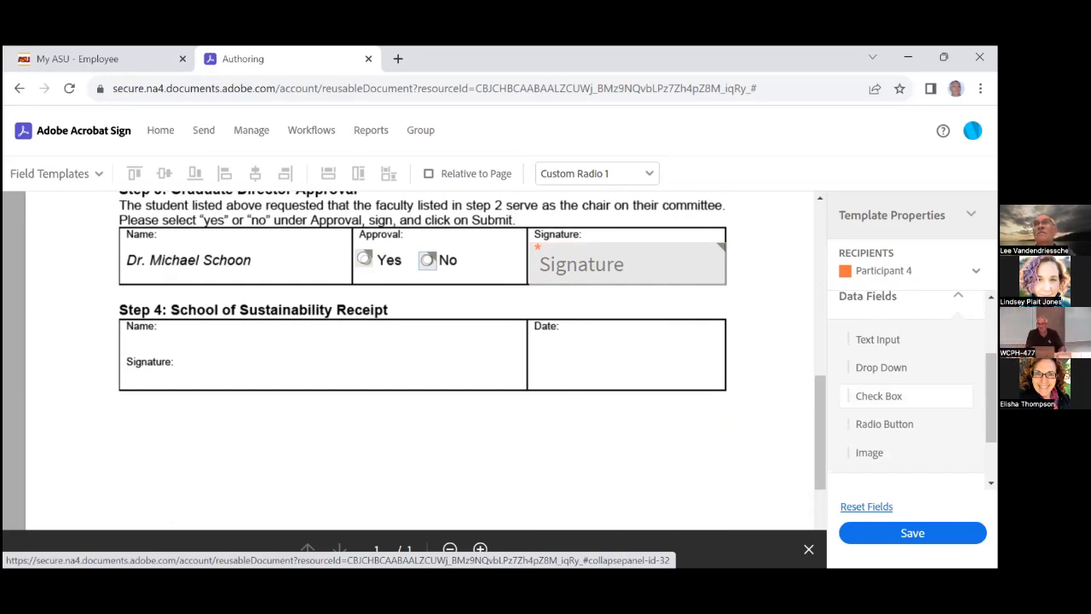
{"action": "scroll", "coordinate": [907, 395], "scroll_direction": "up", "scroll_amount": 2}
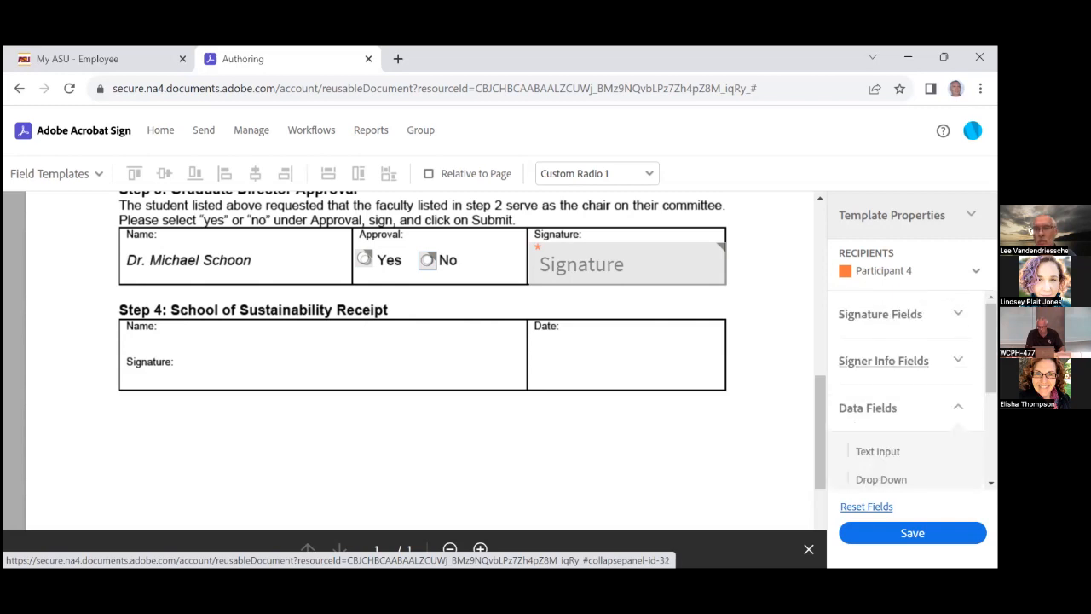
{"action": "left_click", "coordinate": [883, 360]}
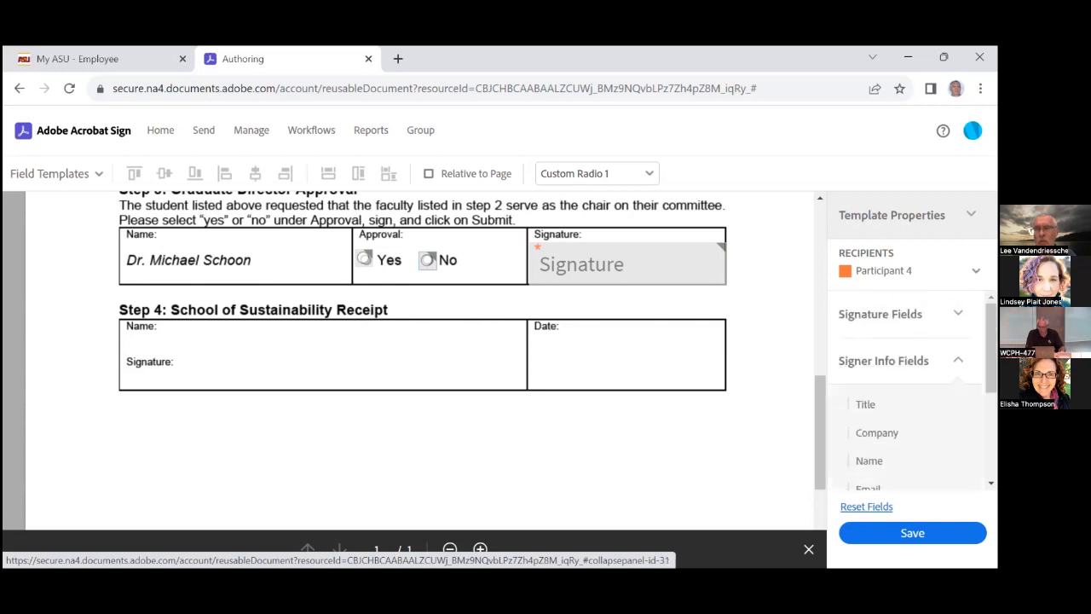
{"action": "scroll", "coordinate": [907, 396], "scroll_direction": "down", "scroll_amount": 2}
Put a Full Name field in Step 4's Name box, removing the extra Full Name and Email fields
{"action": "left_click_drag", "start_coordinate": [867, 383], "coordinate": [162, 322]}
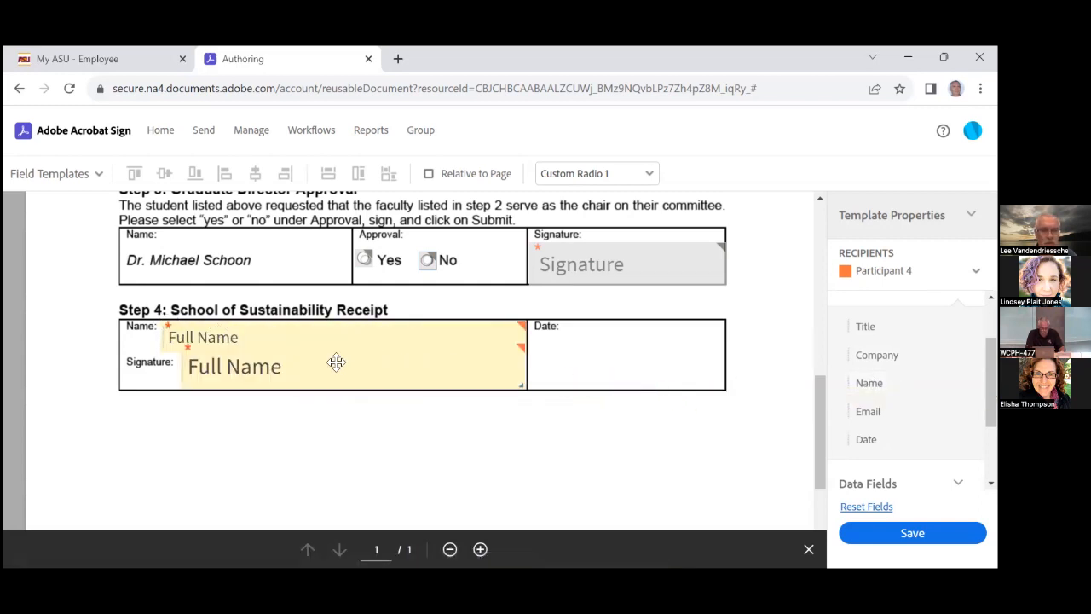
{"action": "left_click", "coordinate": [405, 373]}
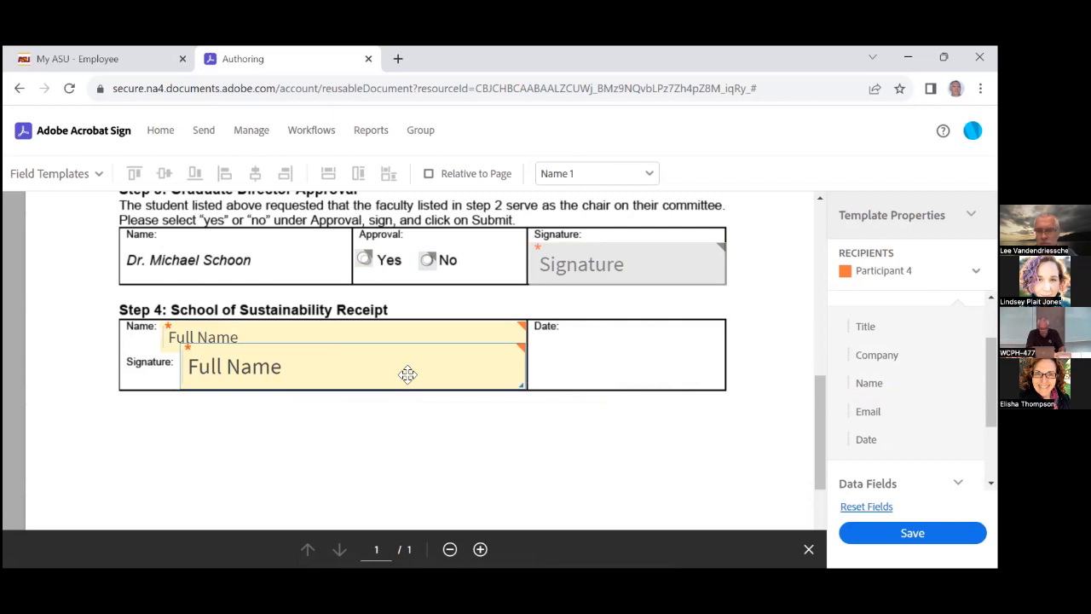
{"action": "key", "text": "Delete"}
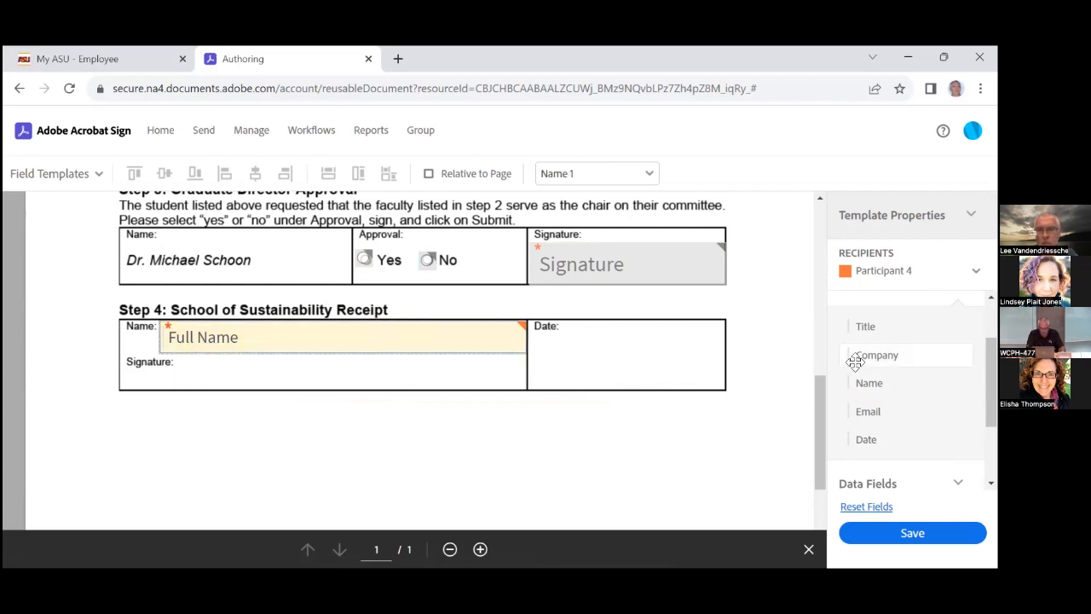
{"action": "mouse_move", "coordinate": [863, 411]}
{"action": "left_mouse_down"}
{"action": "mouse_move", "coordinate": [542, 377]}
{"action": "mouse_move", "coordinate": [171, 361]}
{"action": "mouse_move", "coordinate": [181, 359]}
{"action": "left_mouse_up"}
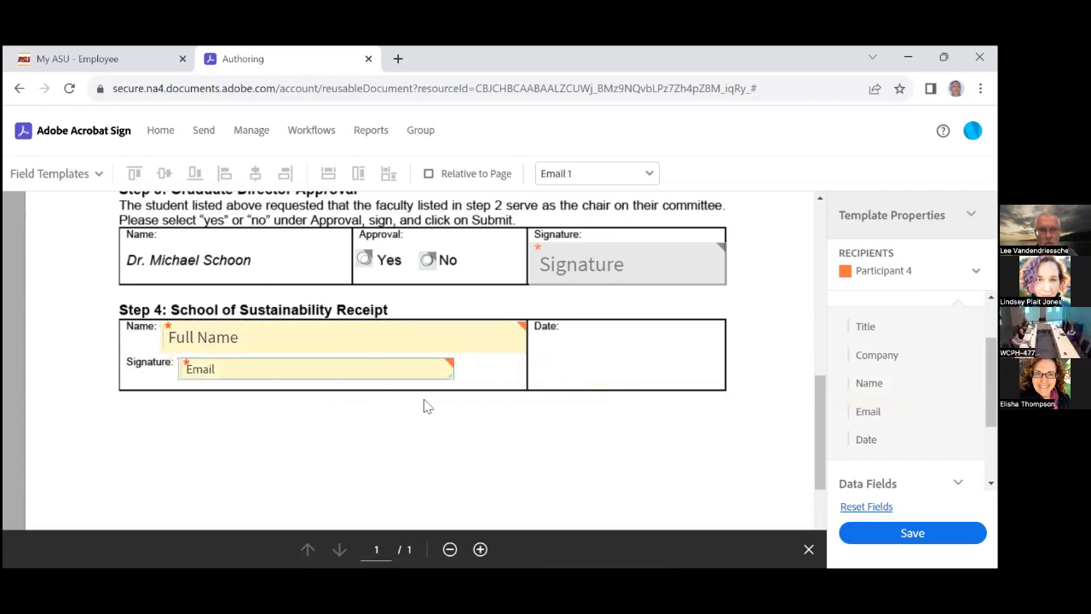
{"action": "left_click_drag", "start_coordinate": [464, 376], "coordinate": [521, 388]}
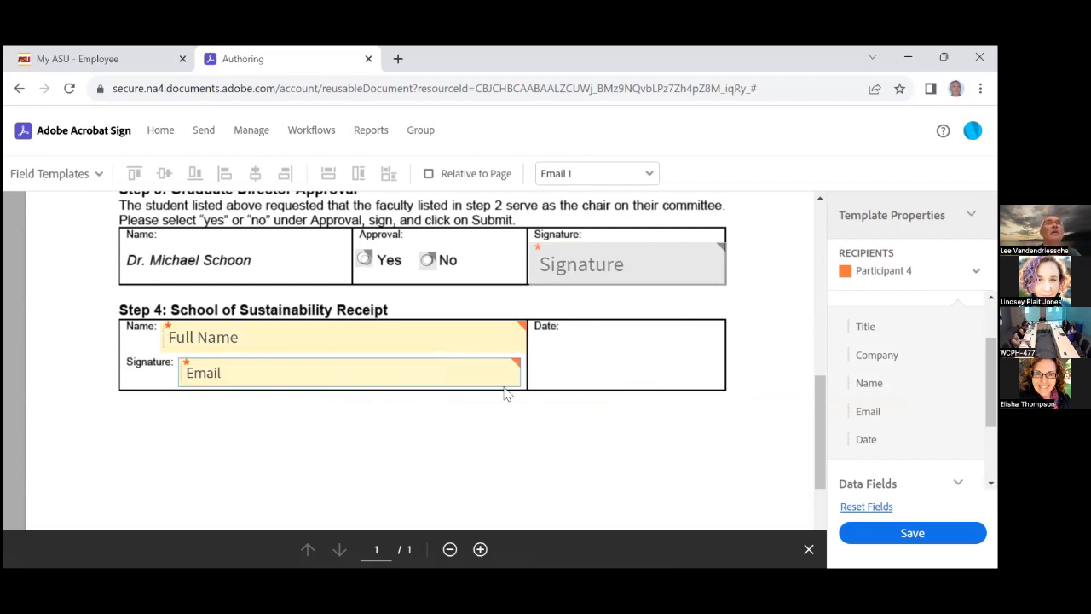
{"action": "key", "text": "Delete"}
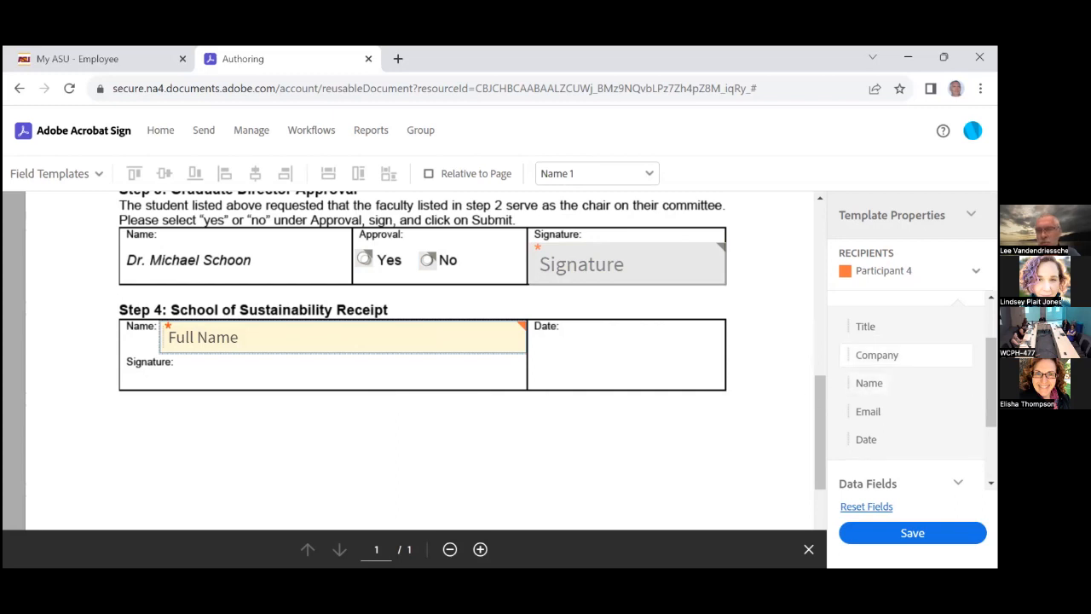
Place and widen a Signature field beside Step 4's Signature label
{"action": "scroll", "coordinate": [907, 392], "scroll_direction": "up", "scroll_amount": 2}
{"action": "left_click", "coordinate": [881, 313]}
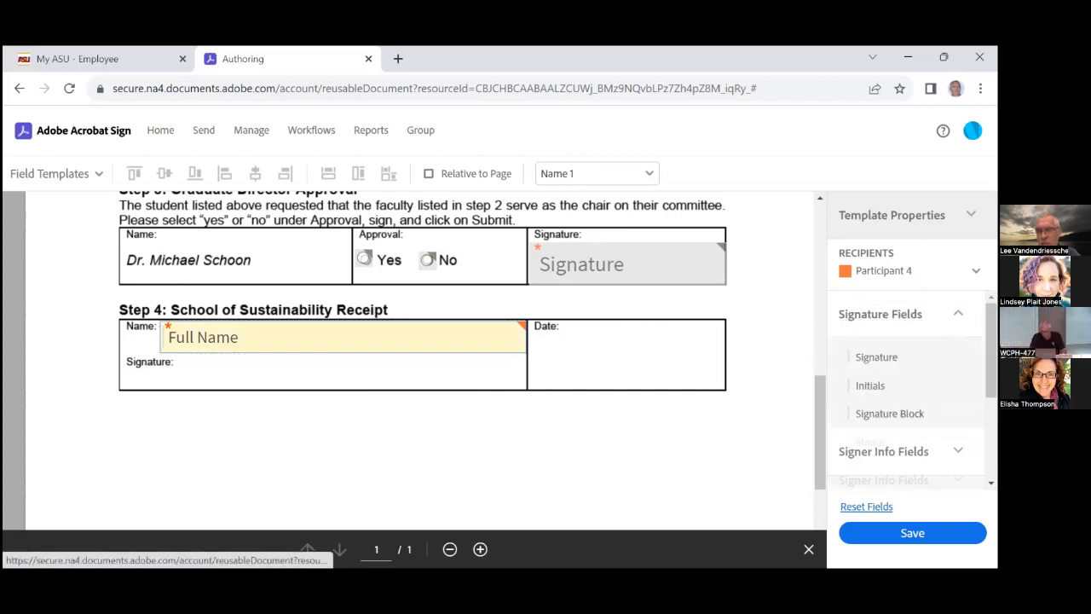
{"action": "mouse_move", "coordinate": [869, 375]}
{"action": "left_mouse_down"}
{"action": "mouse_move", "coordinate": [310, 380]}
{"action": "mouse_move", "coordinate": [158, 361]}
{"action": "mouse_move", "coordinate": [176, 357]}
{"action": "left_mouse_up"}
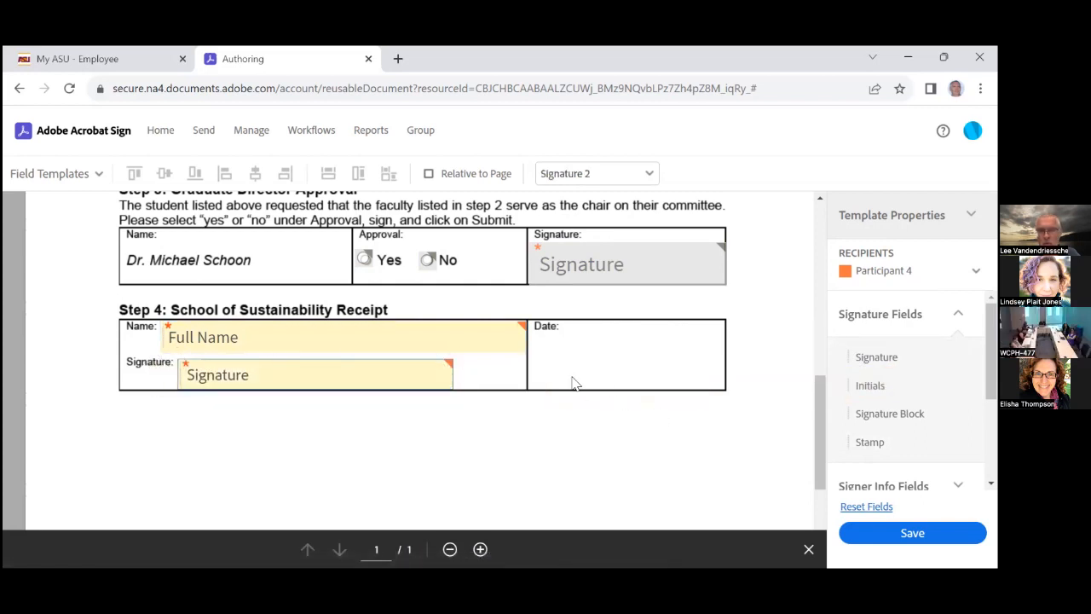
{"action": "left_click_drag", "start_coordinate": [450, 384], "coordinate": [522, 383]}
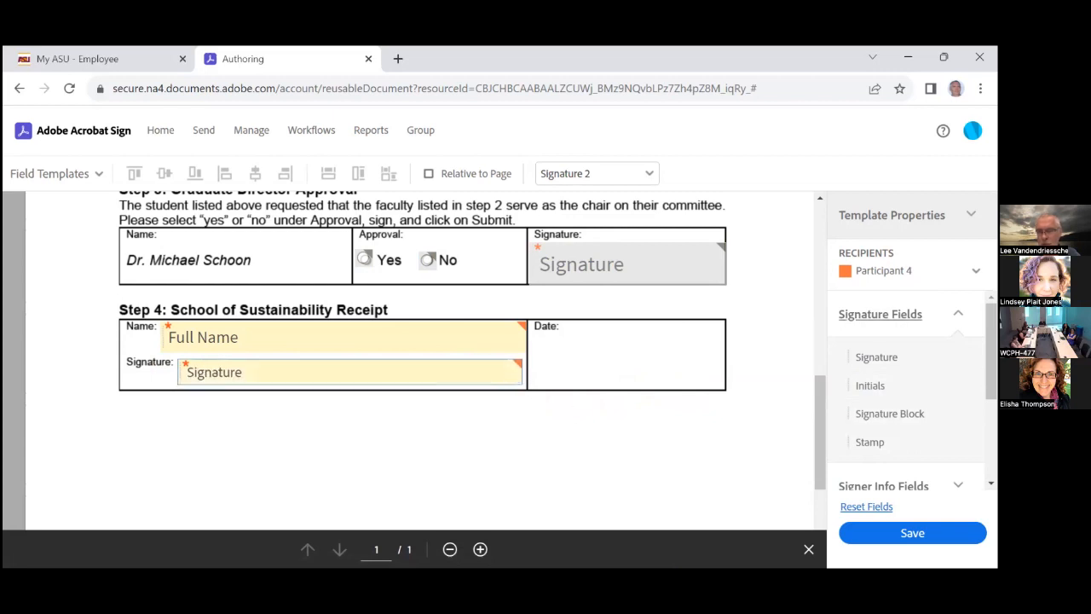
Add a Date field in Step 4's Date box
{"action": "left_click", "coordinate": [886, 313]}
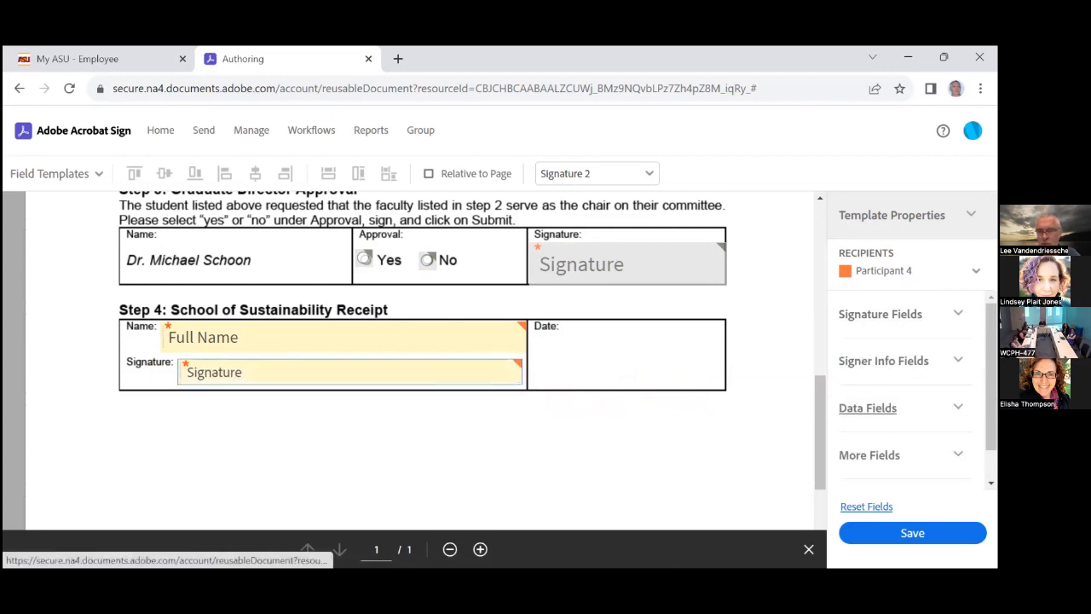
{"action": "left_click", "coordinate": [882, 361]}
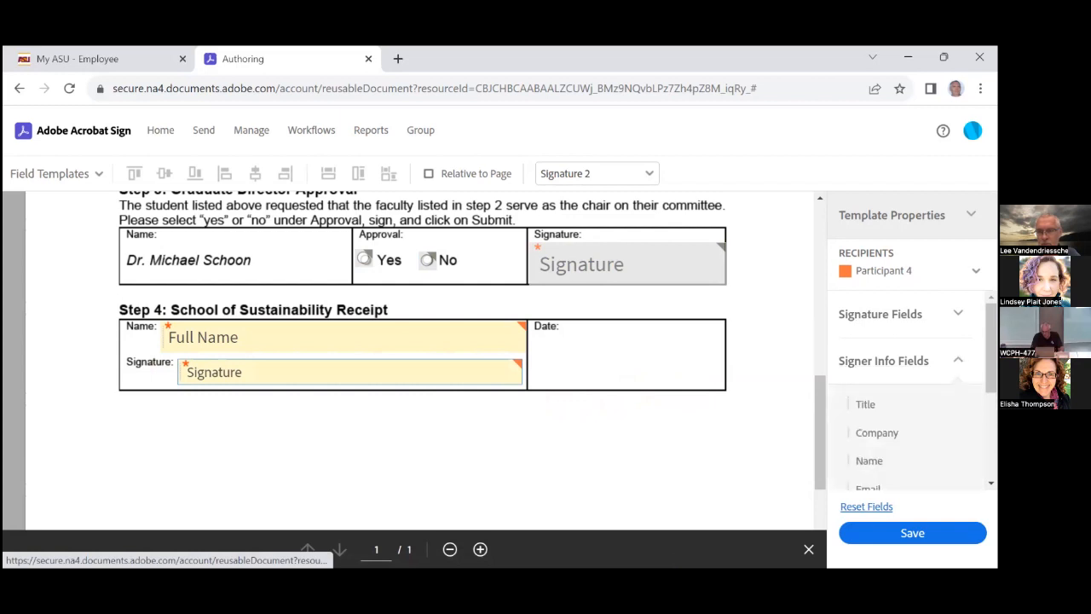
{"action": "scroll", "coordinate": [903, 392], "scroll_direction": "down", "scroll_amount": 1}
{"action": "scroll", "coordinate": [903, 434], "scroll_direction": "up", "scroll_amount": 1}
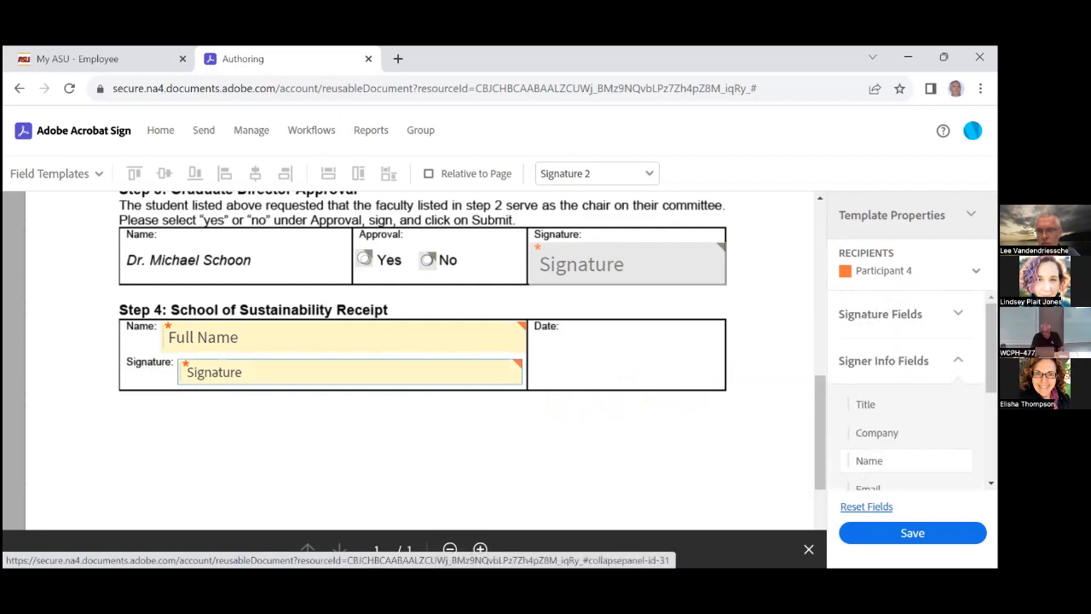
{"action": "scroll", "coordinate": [858, 409], "scroll_direction": "down", "scroll_amount": 1}
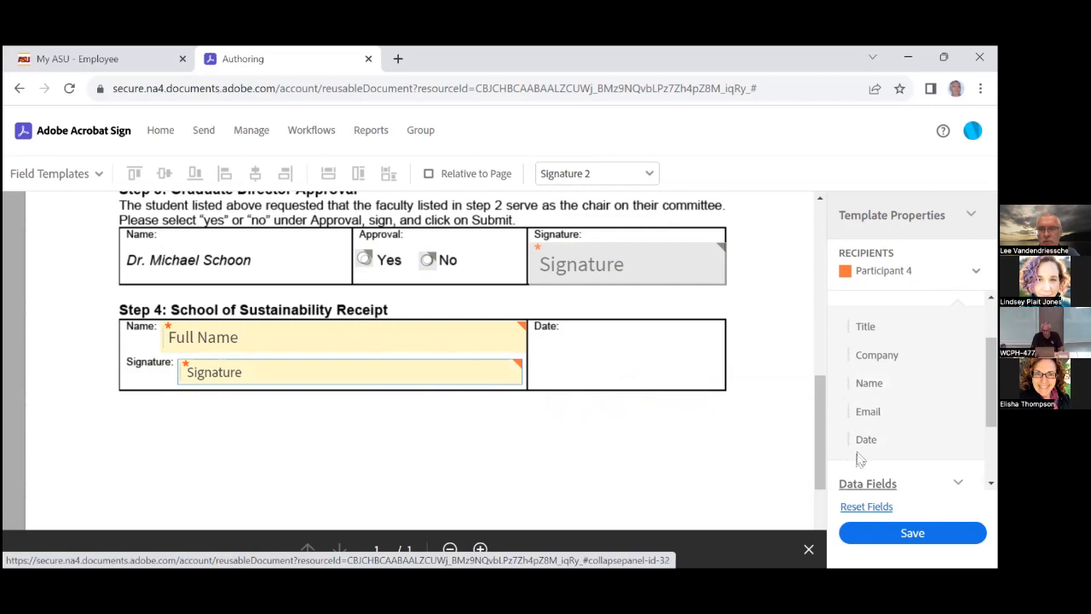
{"action": "left_click_drag", "start_coordinate": [857, 440], "coordinate": [534, 363]}
{"action": "left_click_drag", "start_coordinate": [651, 376], "coordinate": [718, 383]}
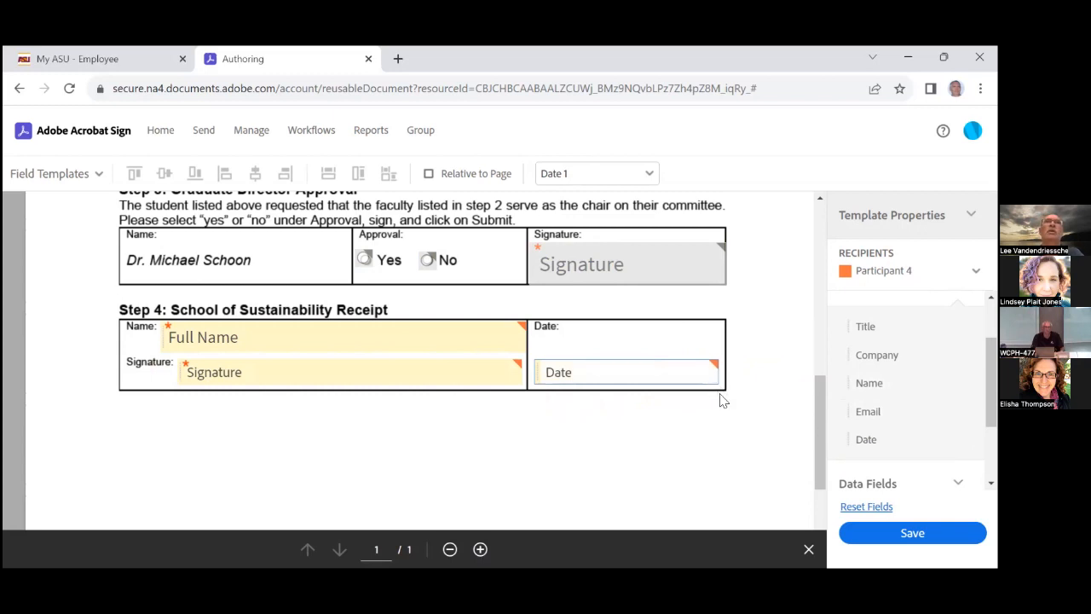
{"action": "left_click", "coordinate": [617, 452]}
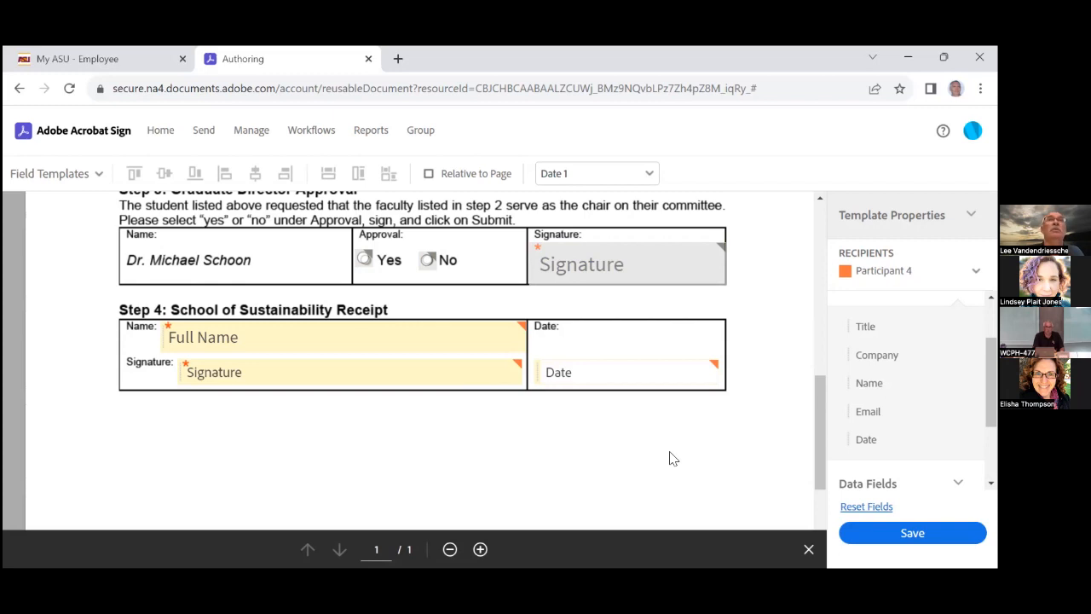
{"action": "left_click", "coordinate": [343, 340]}
{"action": "double_click", "coordinate": [342, 340]}
{"action": "scroll", "coordinate": [448, 370], "scroll_direction": "up", "scroll_amount": 3}
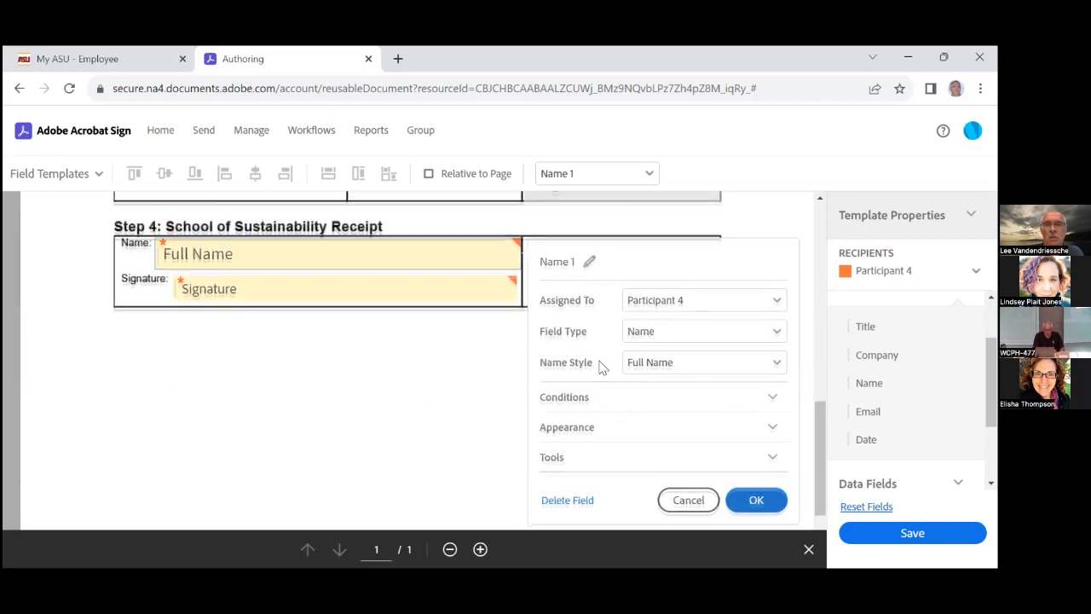
{"action": "scroll", "coordinate": [604, 367], "scroll_direction": "down", "scroll_amount": 2}
{"action": "scroll", "coordinate": [604, 367], "scroll_direction": "down", "scroll_amount": 2}
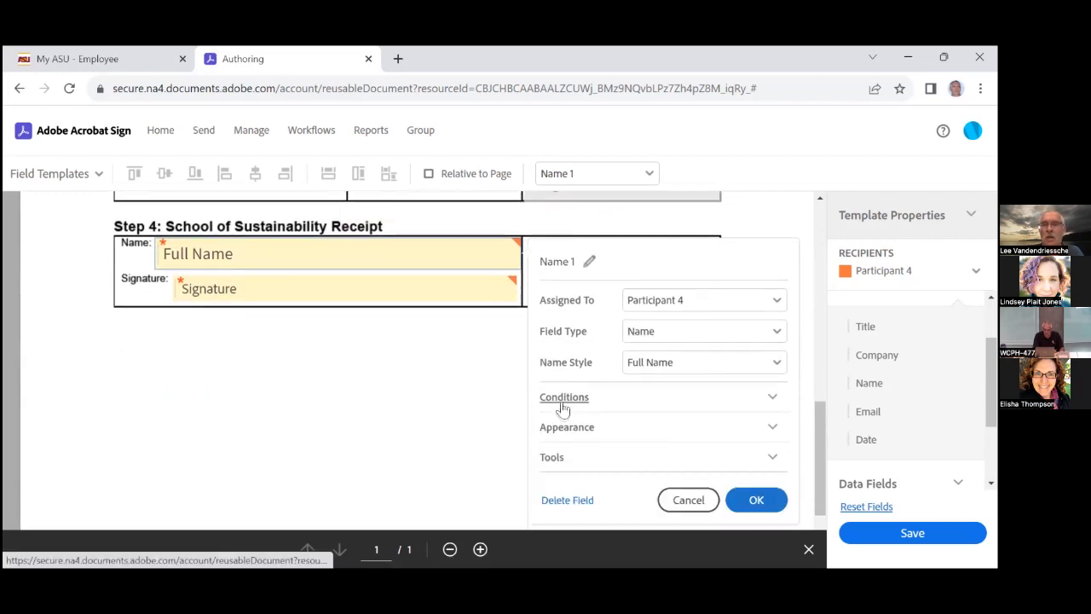
{"action": "left_click", "coordinate": [755, 503]}
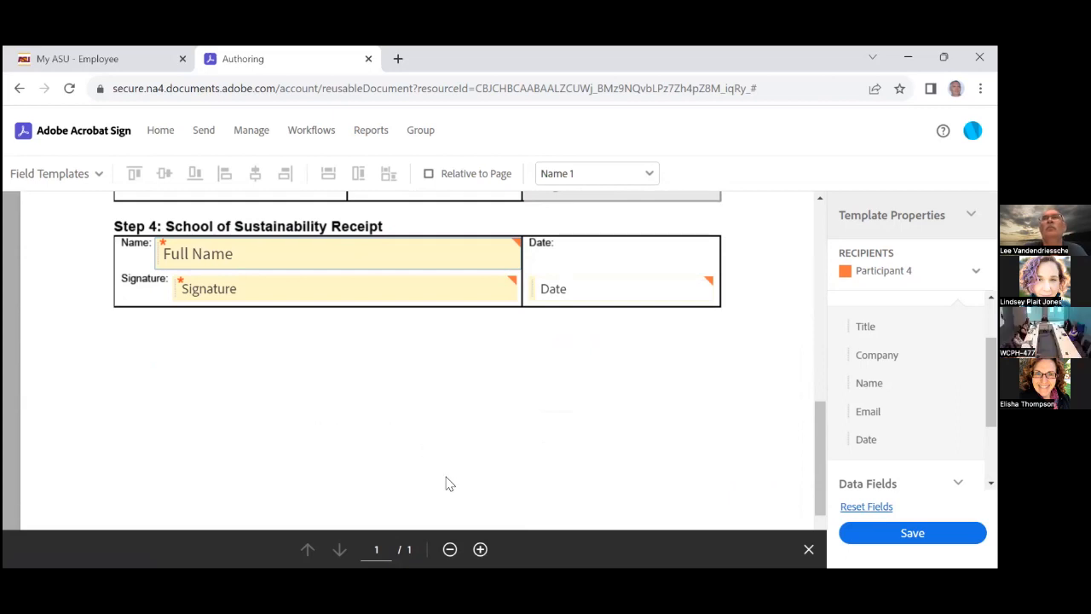
{"action": "scroll", "coordinate": [620, 437], "scroll_direction": "up", "scroll_amount": 10}
{"action": "scroll", "coordinate": [623, 440], "scroll_direction": "up", "scroll_amount": 3}
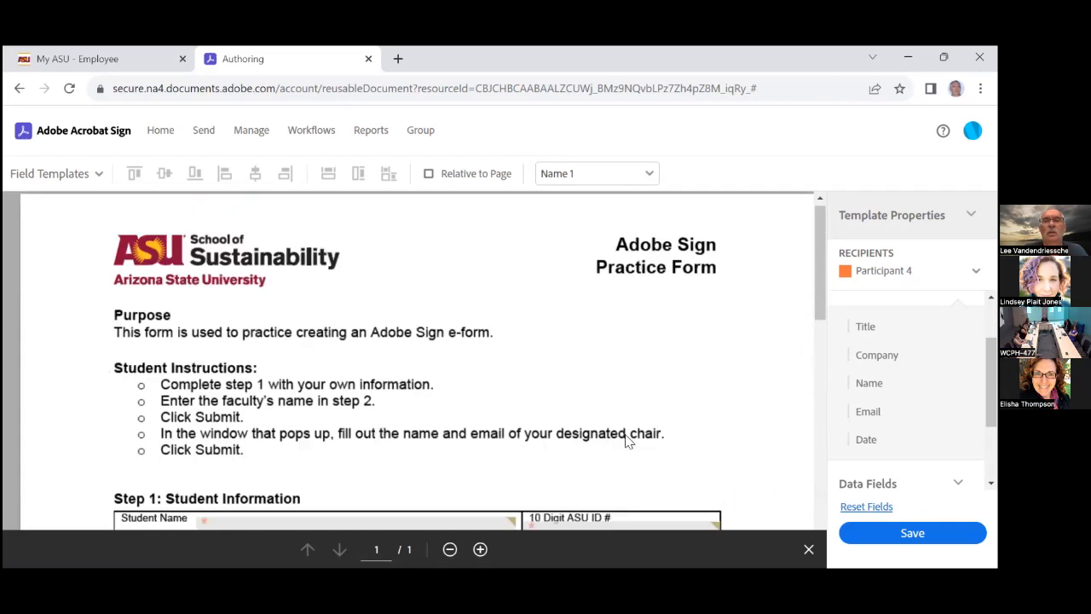
{"action": "scroll", "coordinate": [570, 387], "scroll_direction": "down", "scroll_amount": 4}
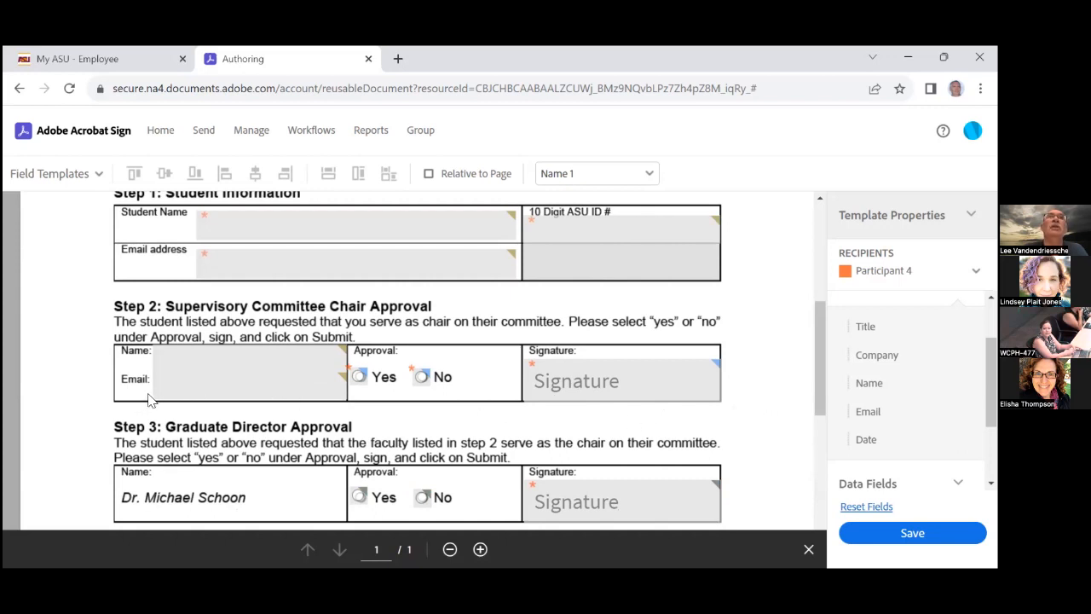
Switch the authoring recipient back to Participant 1
{"action": "left_click", "coordinate": [882, 273]}
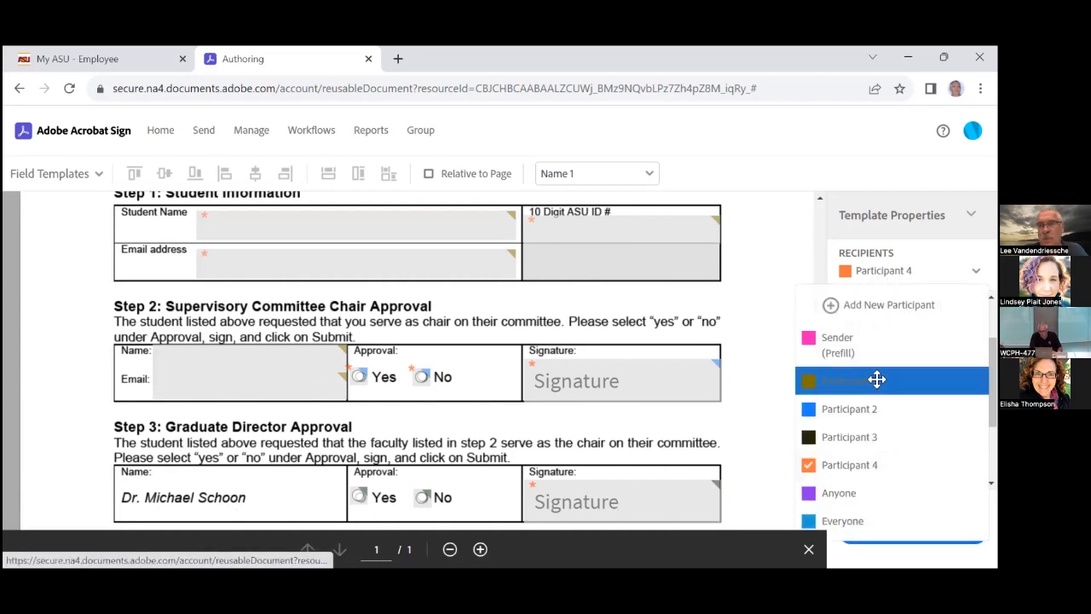
{"action": "left_click", "coordinate": [877, 382]}
{"action": "scroll", "coordinate": [755, 348], "scroll_direction": "up", "scroll_amount": 2}
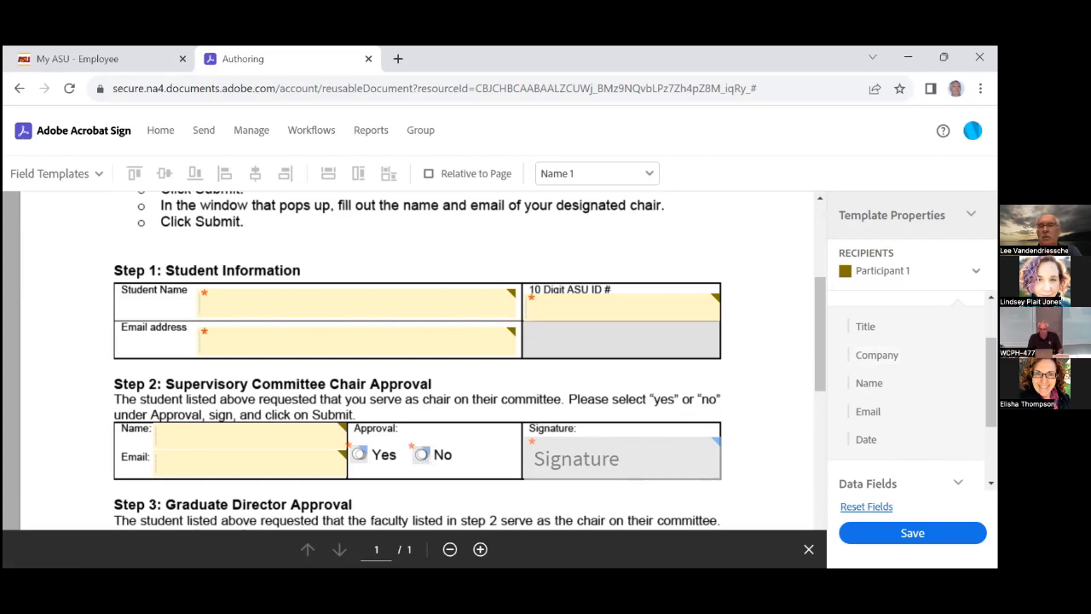
Switch the authoring recipient to Participant 2 and bring its Step 2 approval and signature fields into view
{"action": "left_click", "coordinate": [903, 270]}
{"action": "left_click", "coordinate": [878, 407]}
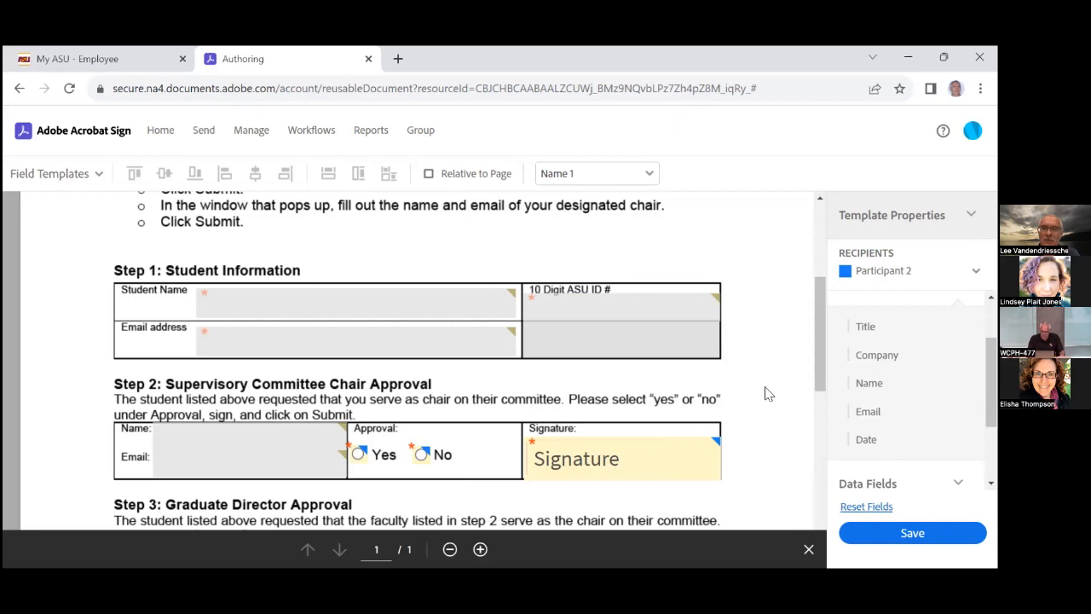
{"action": "scroll", "coordinate": [750, 349], "scroll_direction": "down", "scroll_amount": 5}
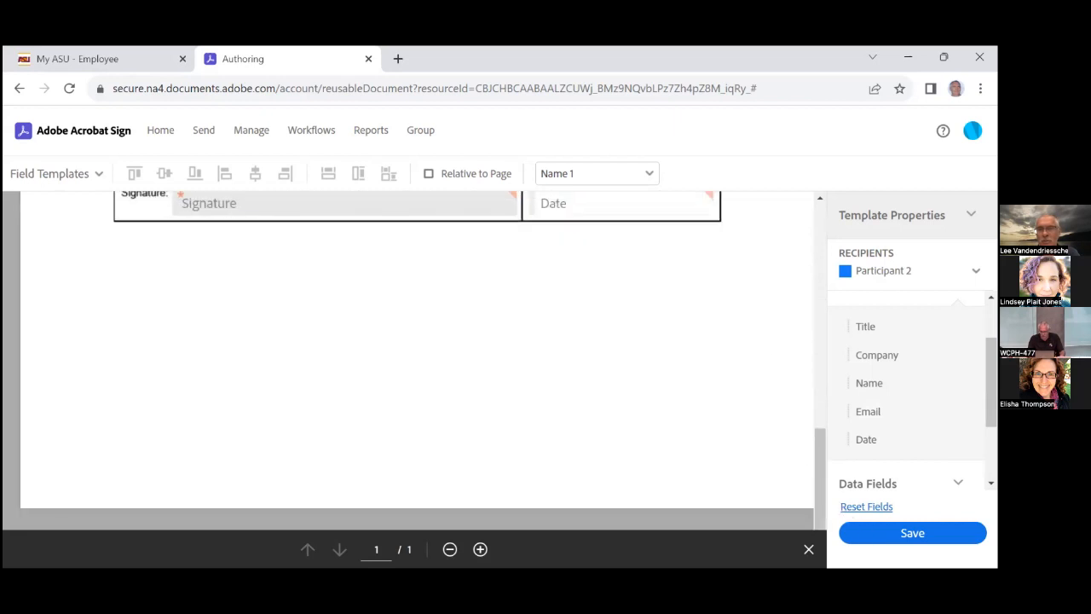
Save the form as a library template, then start publishing a new web form from Home
{"action": "left_click", "coordinate": [912, 533]}
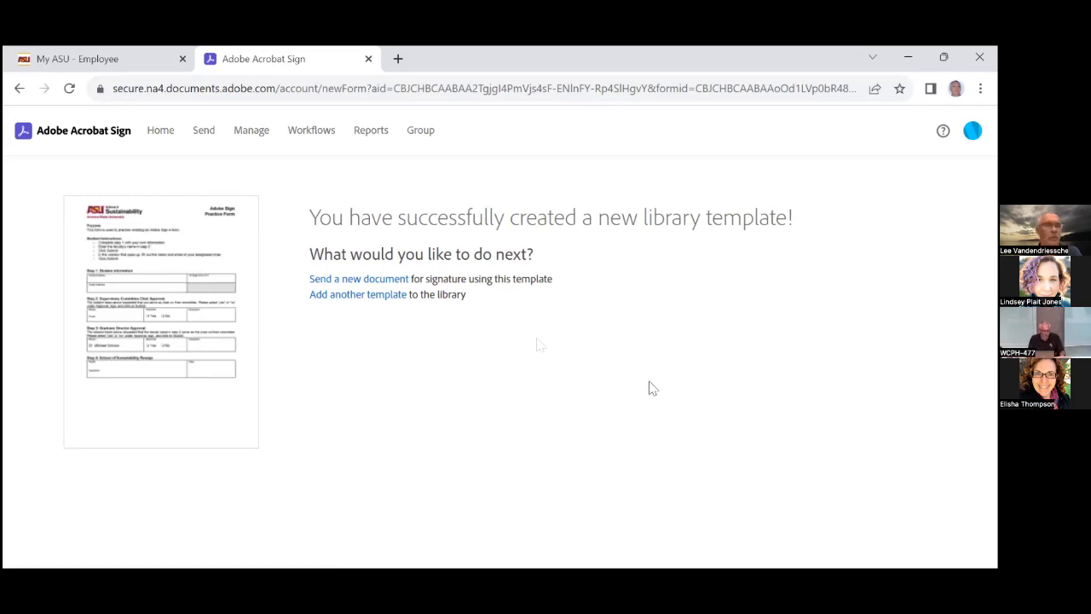
{"action": "left_click", "coordinate": [161, 133]}
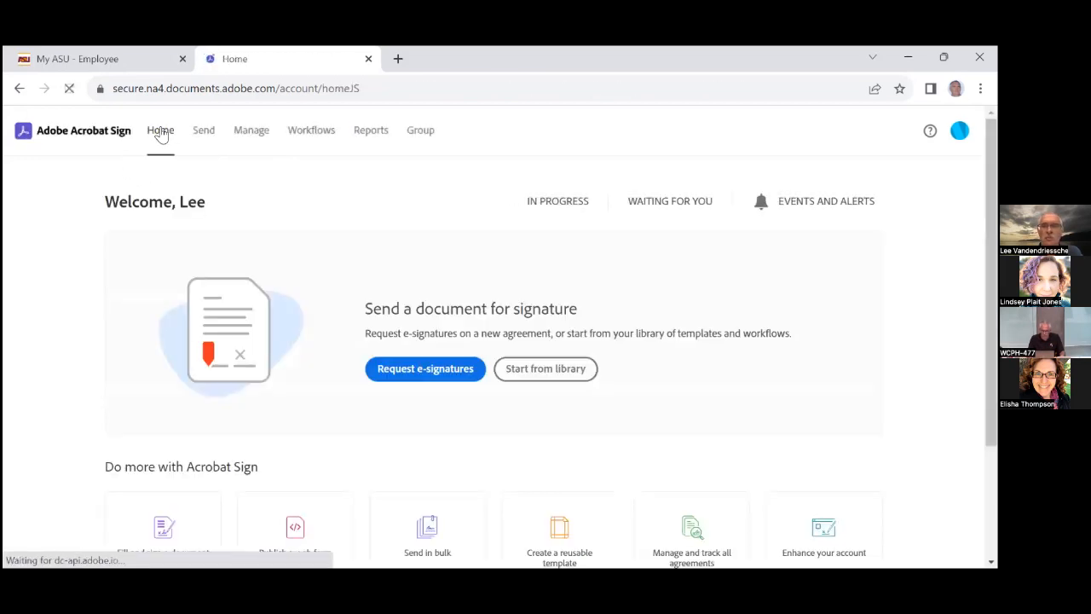
{"action": "scroll", "coordinate": [117, 384], "scroll_direction": "down", "scroll_amount": 2}
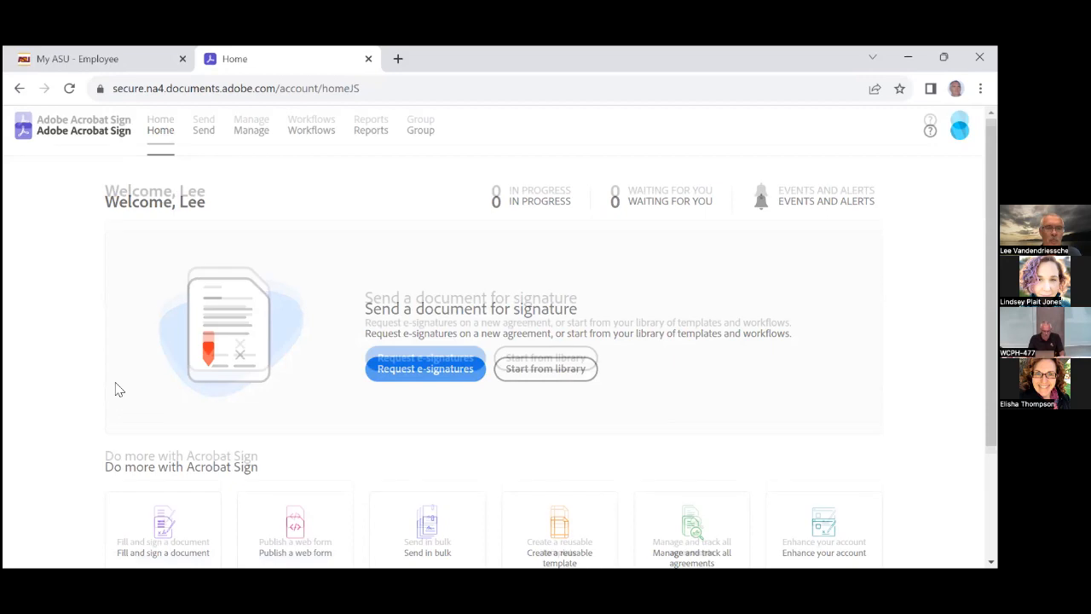
{"action": "scroll", "coordinate": [117, 385], "scroll_direction": "down", "scroll_amount": 2}
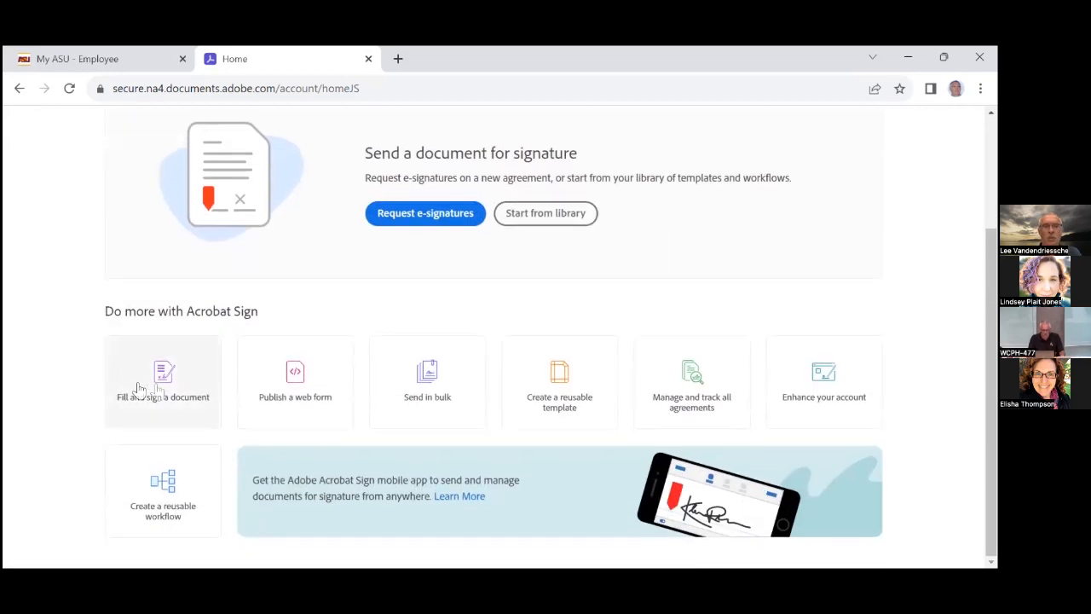
{"action": "left_click", "coordinate": [293, 373]}
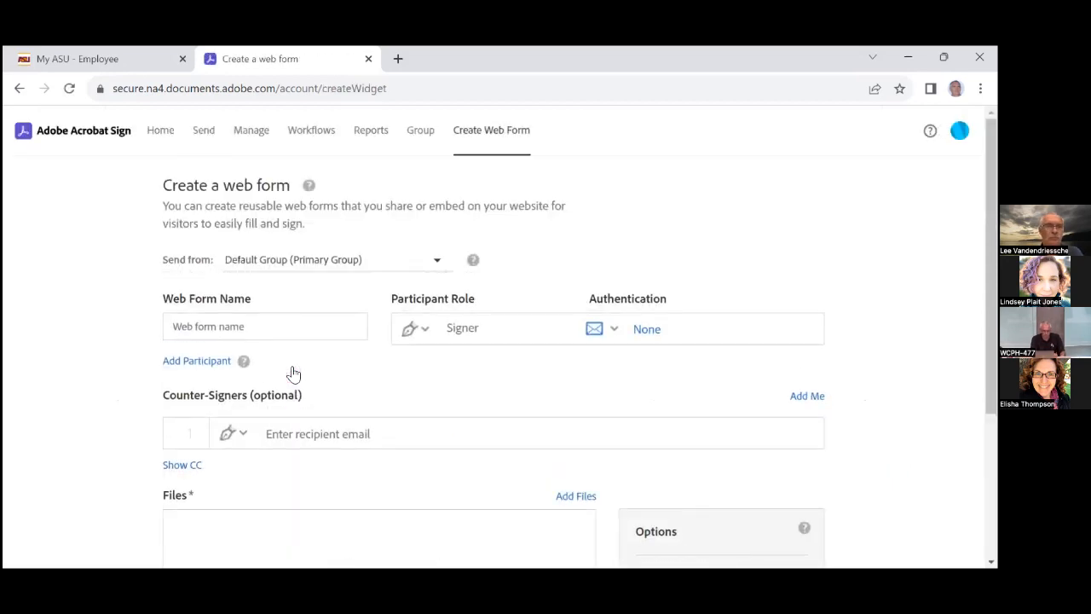
Open Add Files on the Create a web form page to attach the form's document
{"action": "scroll", "coordinate": [293, 373], "scroll_direction": "down", "scroll_amount": 1}
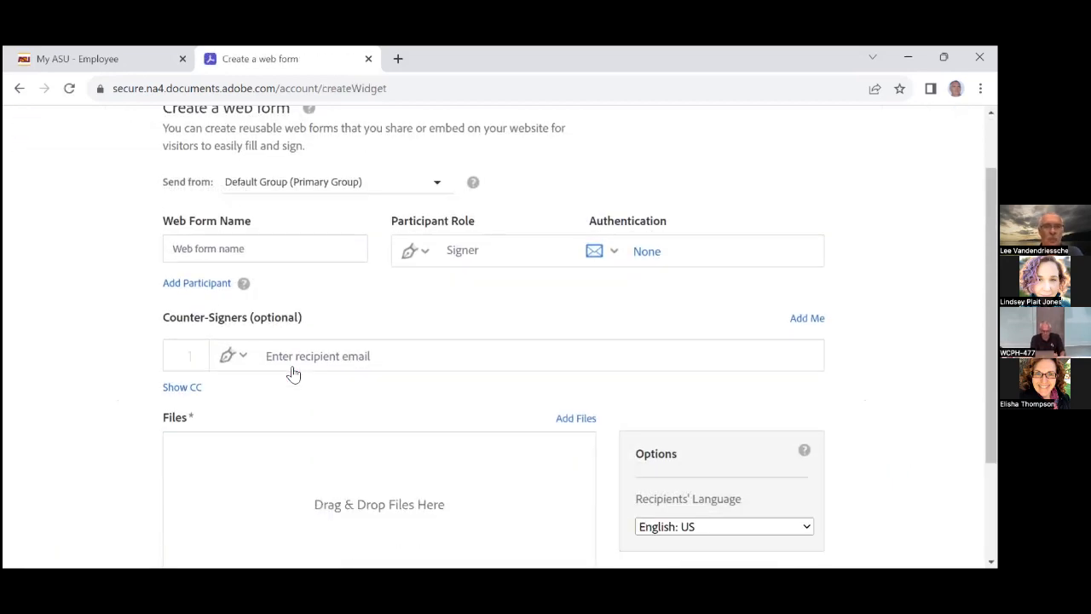
{"action": "scroll", "coordinate": [293, 373], "scroll_direction": "down", "scroll_amount": 1}
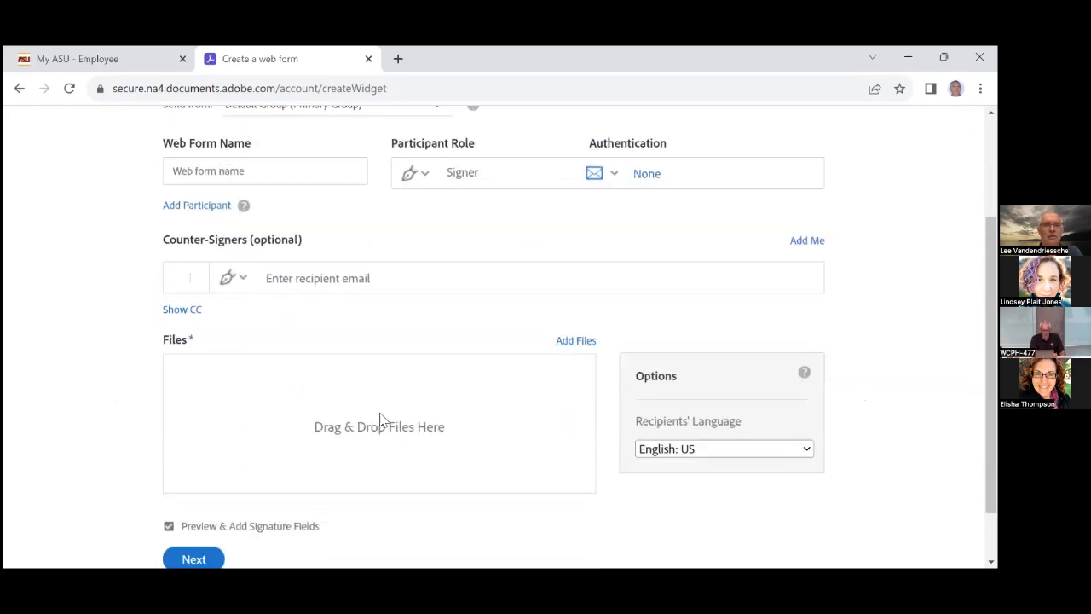
{"action": "left_click", "coordinate": [571, 342]}
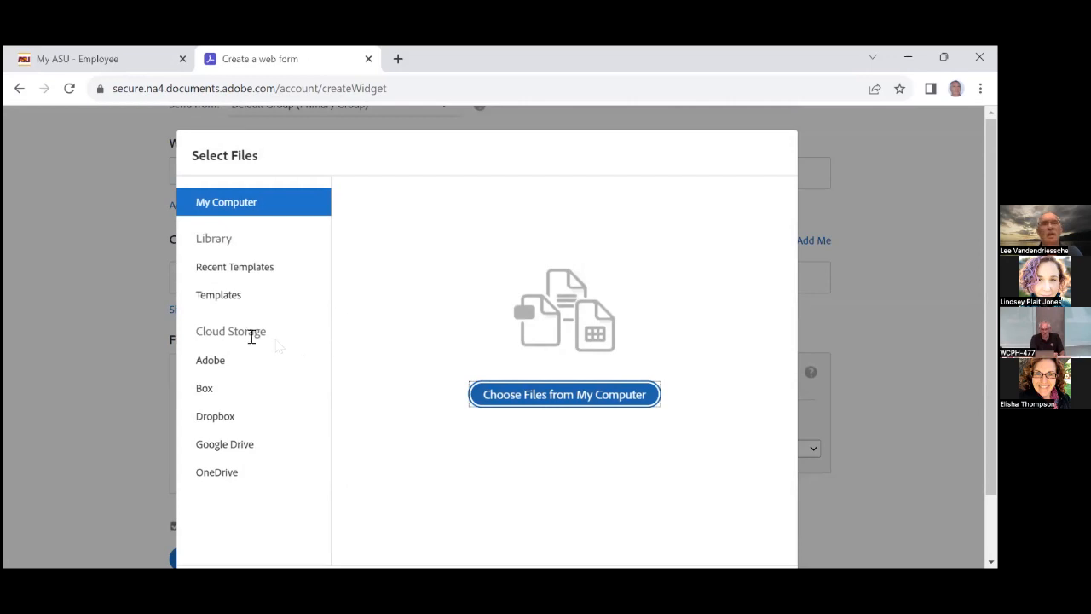
Attach the Adobe Sign Practice Form library template to the new web form
{"action": "left_click", "coordinate": [219, 299]}
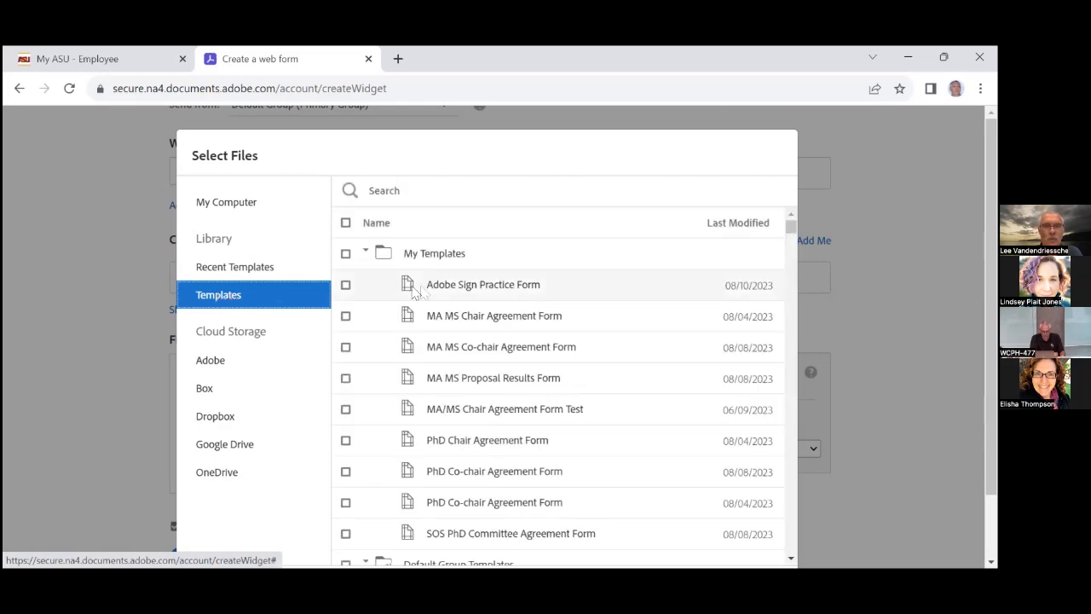
{"action": "left_click", "coordinate": [345, 285]}
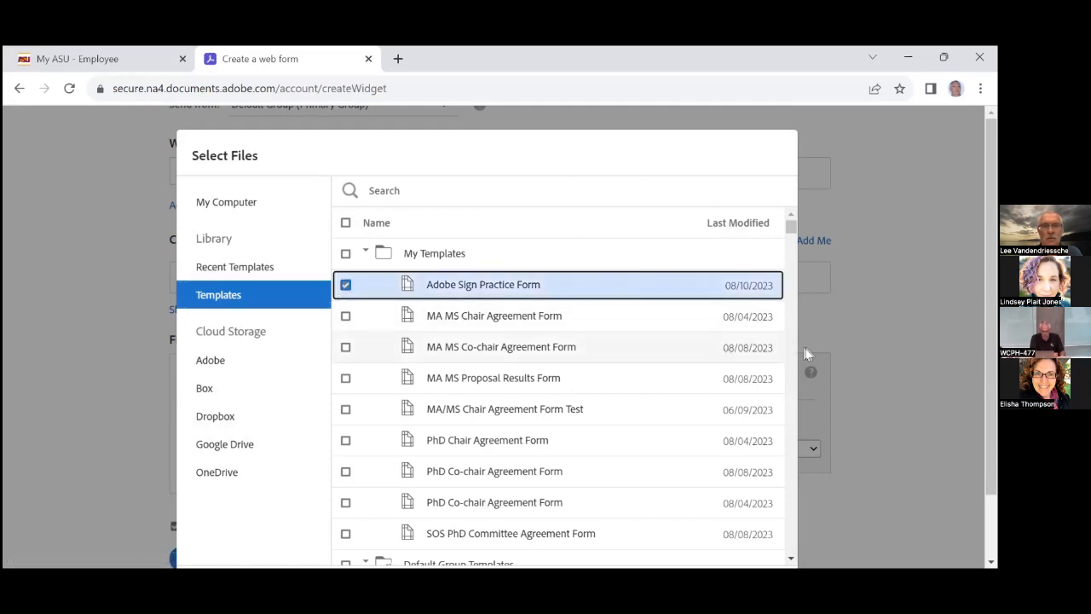
{"action": "scroll", "coordinate": [856, 353], "scroll_direction": "down", "scroll_amount": 2}
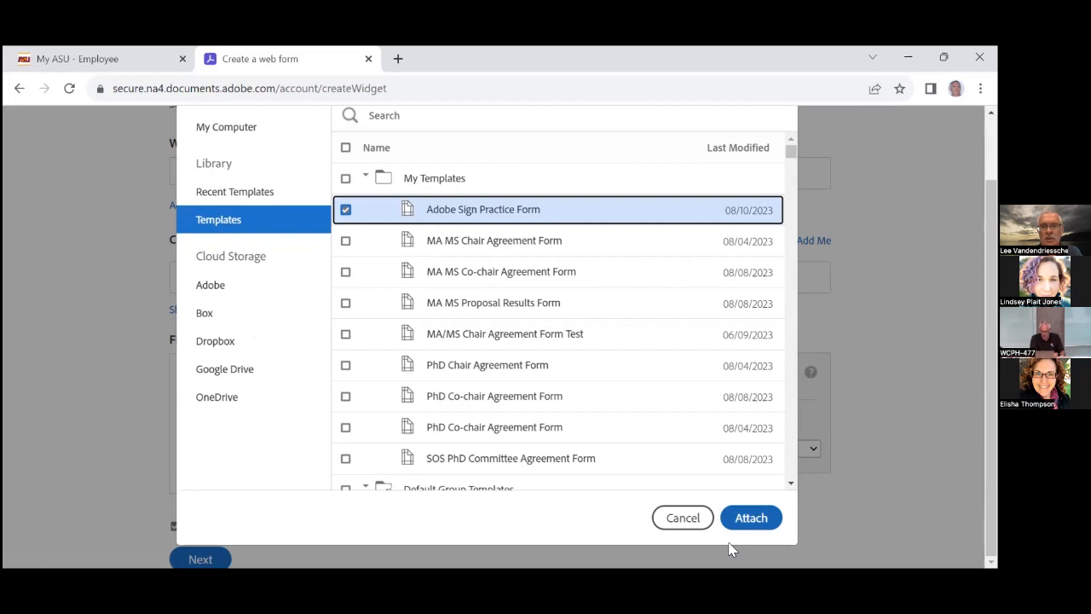
{"action": "left_click", "coordinate": [741, 520]}
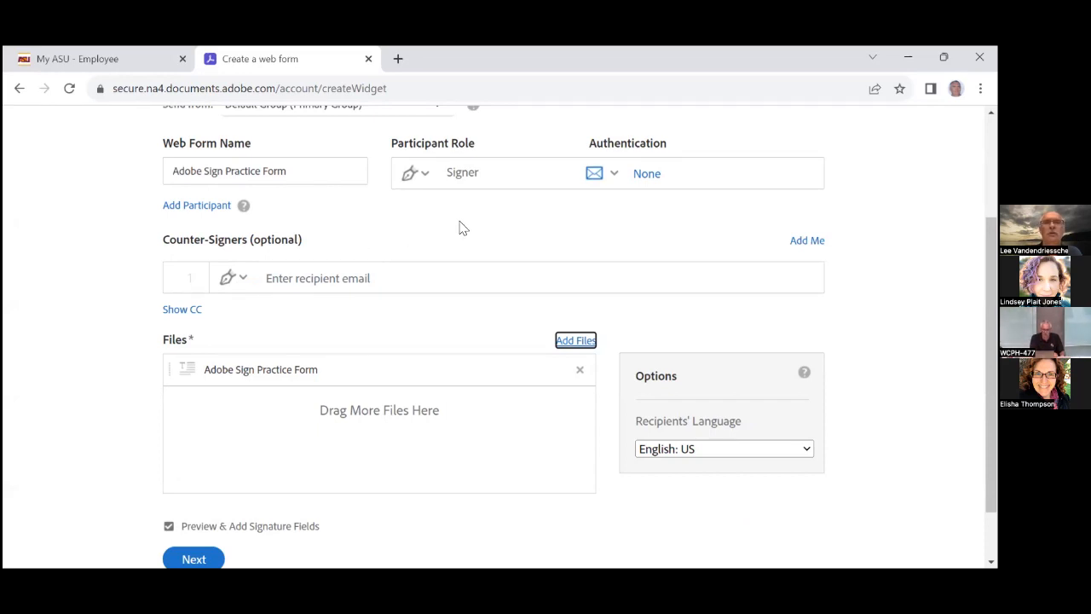
Change the first participant's role from Signer to Form Filler and add a second participant
{"action": "left_click", "coordinate": [426, 175]}
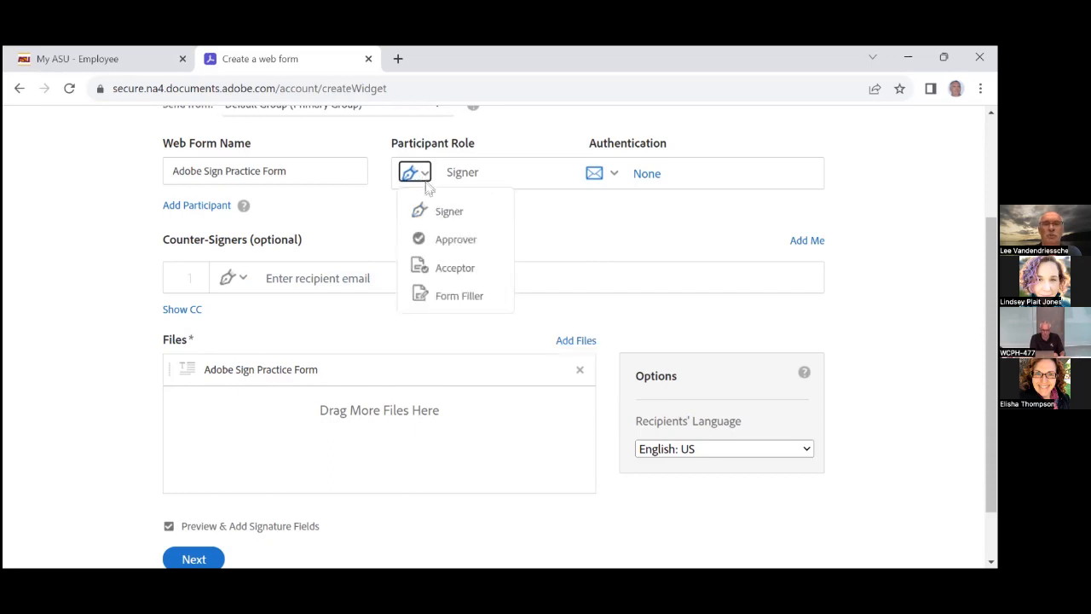
{"action": "left_click", "coordinate": [437, 294]}
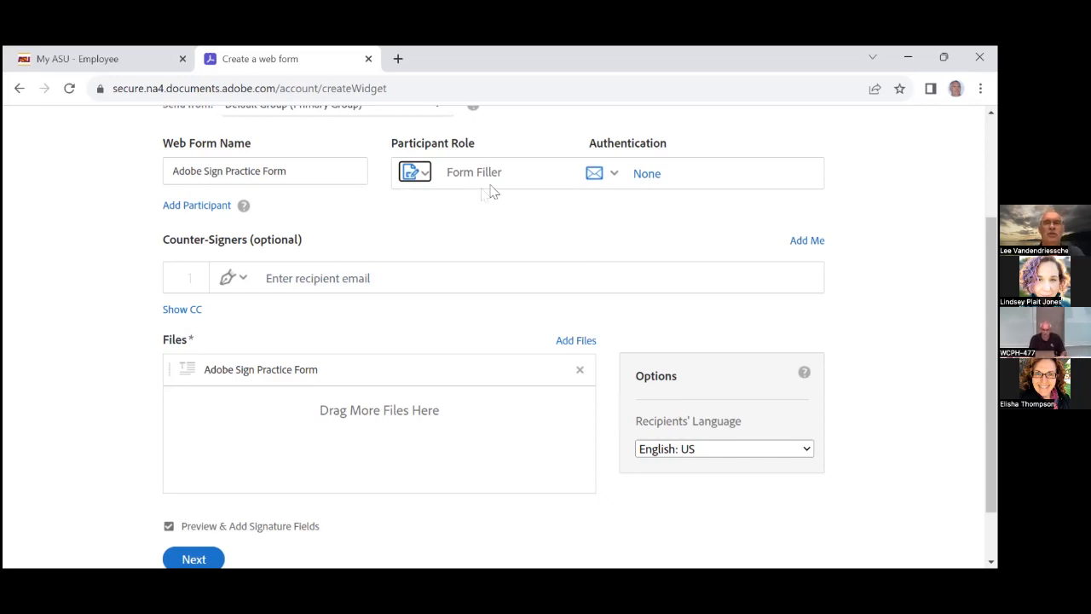
{"action": "left_click", "coordinate": [207, 205]}
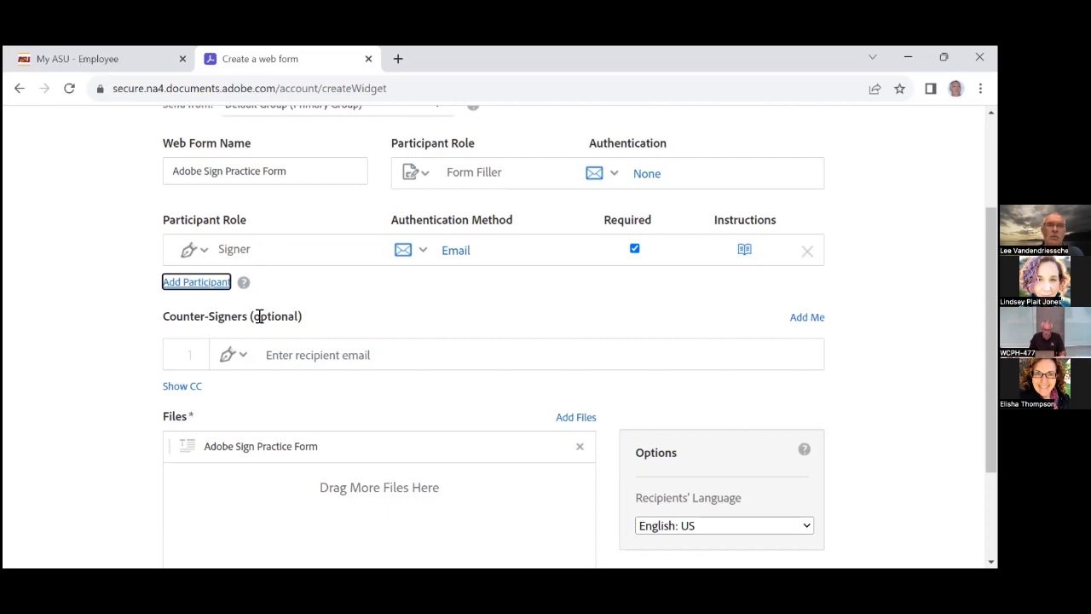
Search the organization contacts by name and add the matching colleague as first counter-signer
{"action": "left_click", "coordinate": [290, 356]}
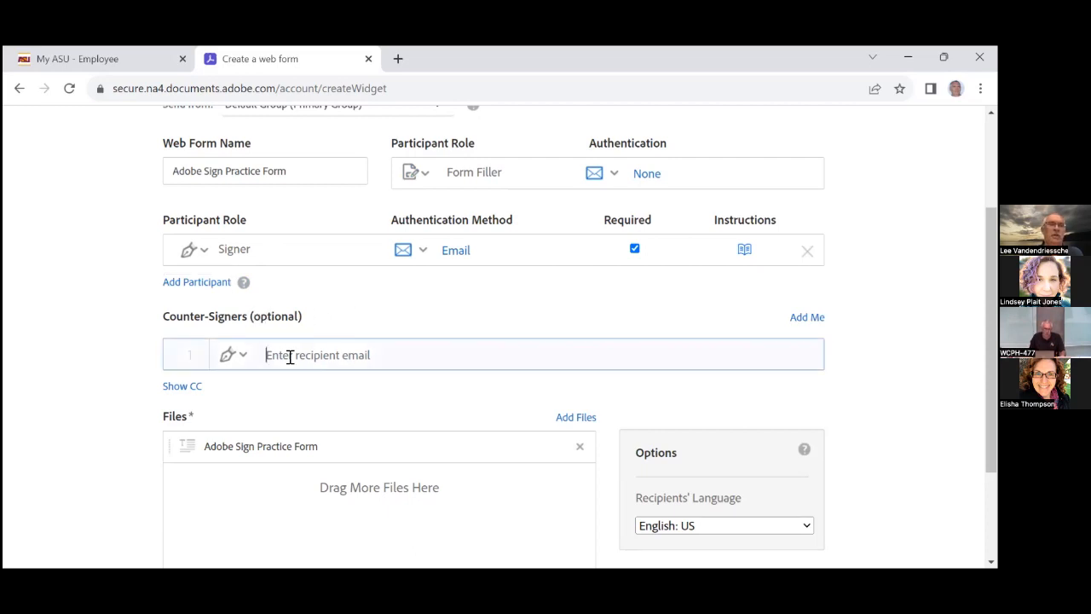
{"action": "type", "text": "Mike"}
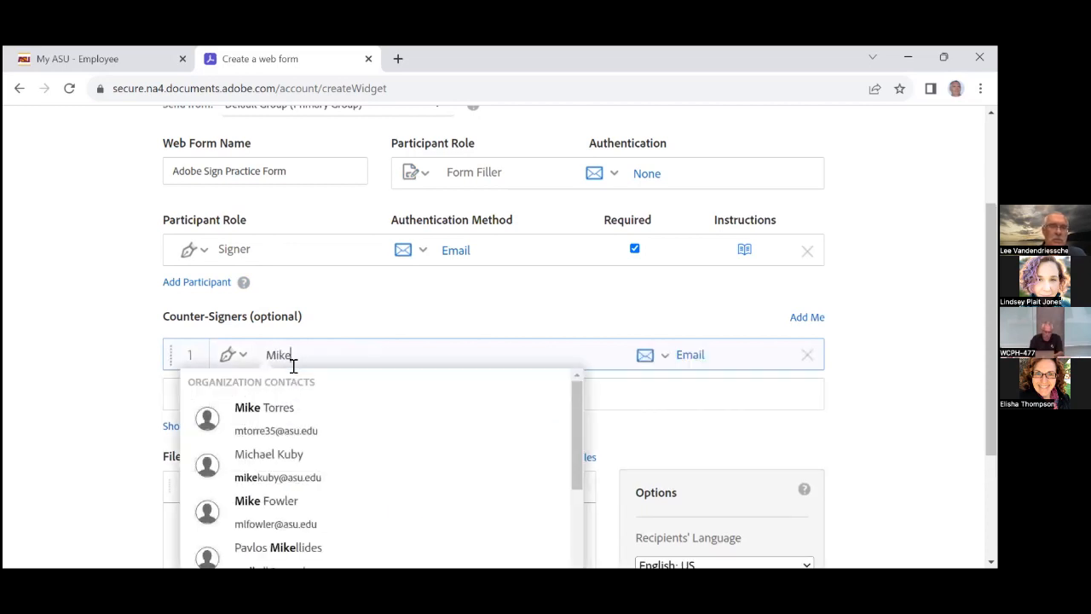
{"action": "key", "text": "BackSpace"}
{"action": "key", "text": "BackSpace"}
{"action": "key", "text": "BackSpace"}
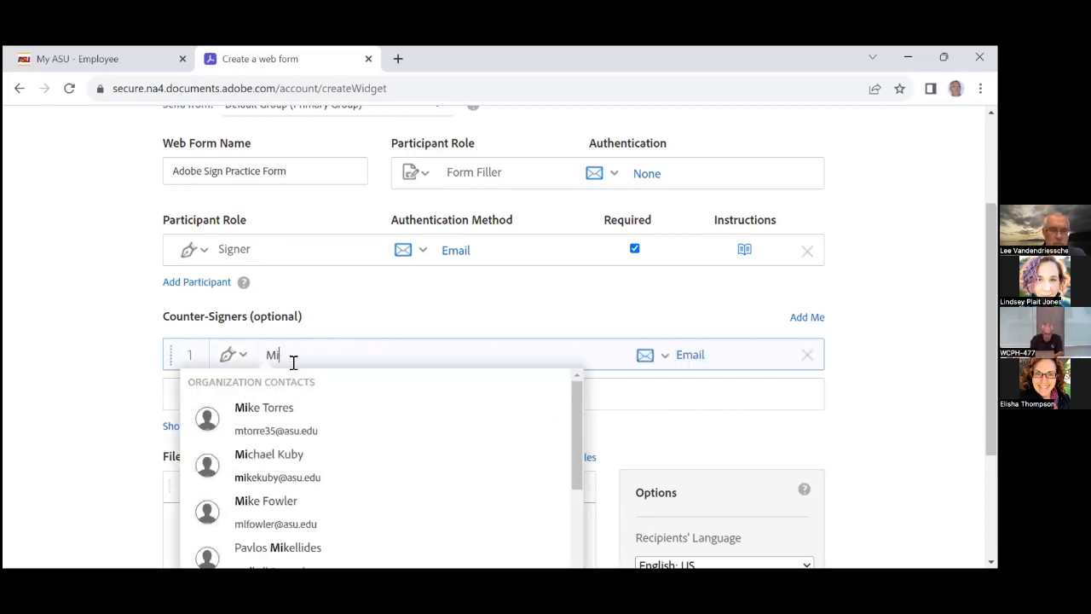
{"action": "type", "text": "ichael"}
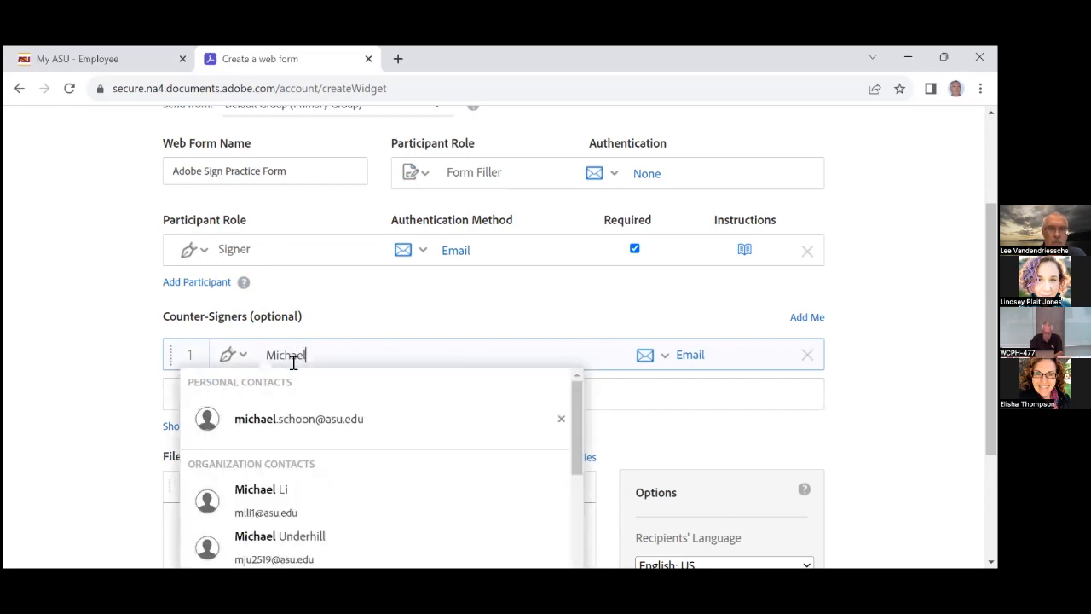
{"action": "left_click", "coordinate": [300, 421]}
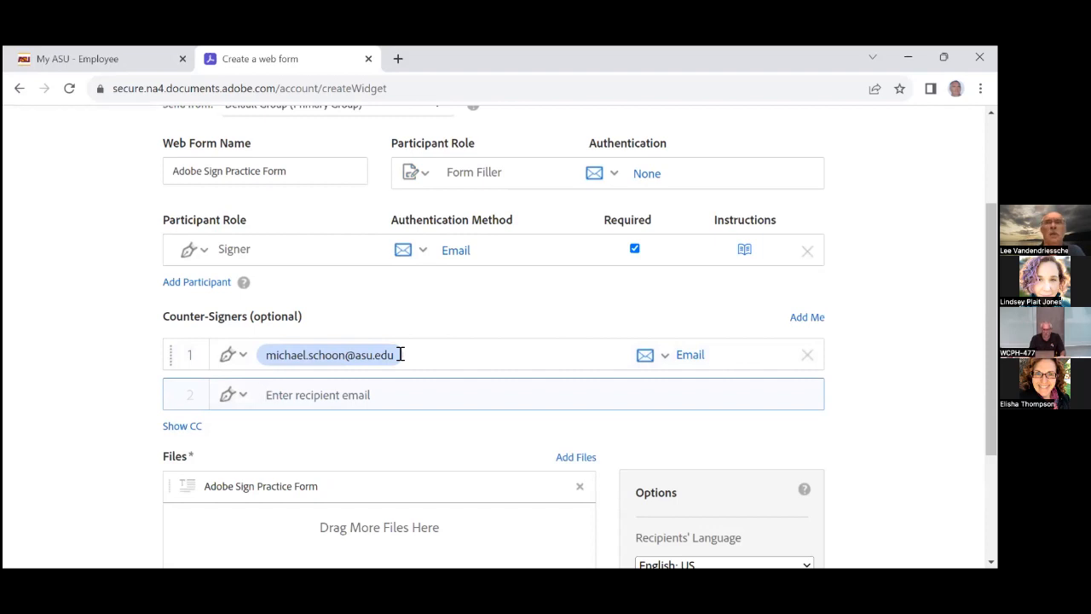
Add yourself, listed as Myself, as the second counter-signer
{"action": "left_click", "coordinate": [801, 322]}
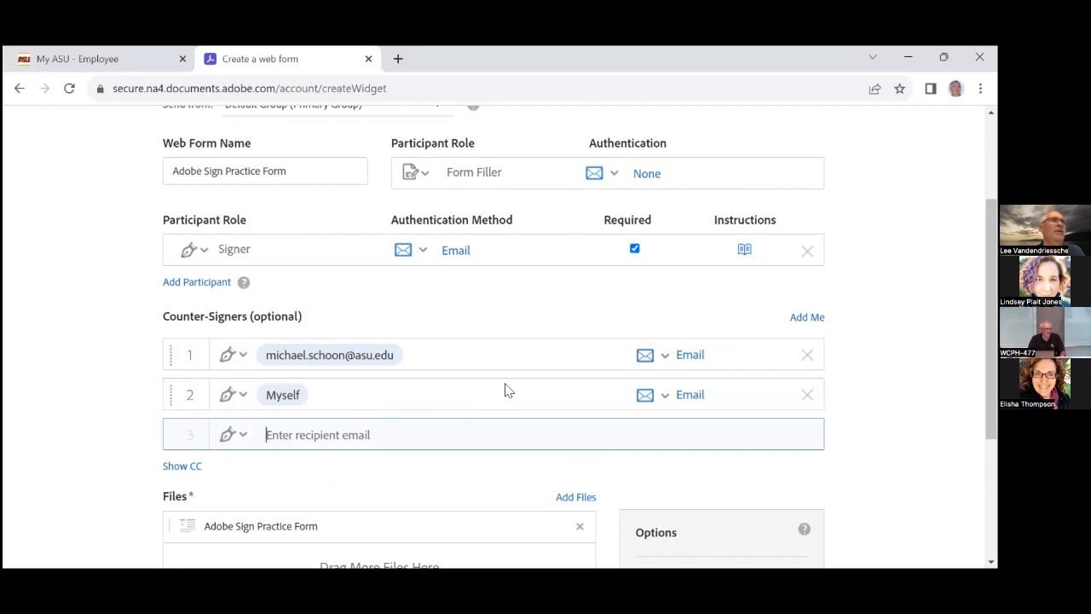
{"action": "scroll", "coordinate": [506, 384], "scroll_direction": "up", "scroll_amount": 3}
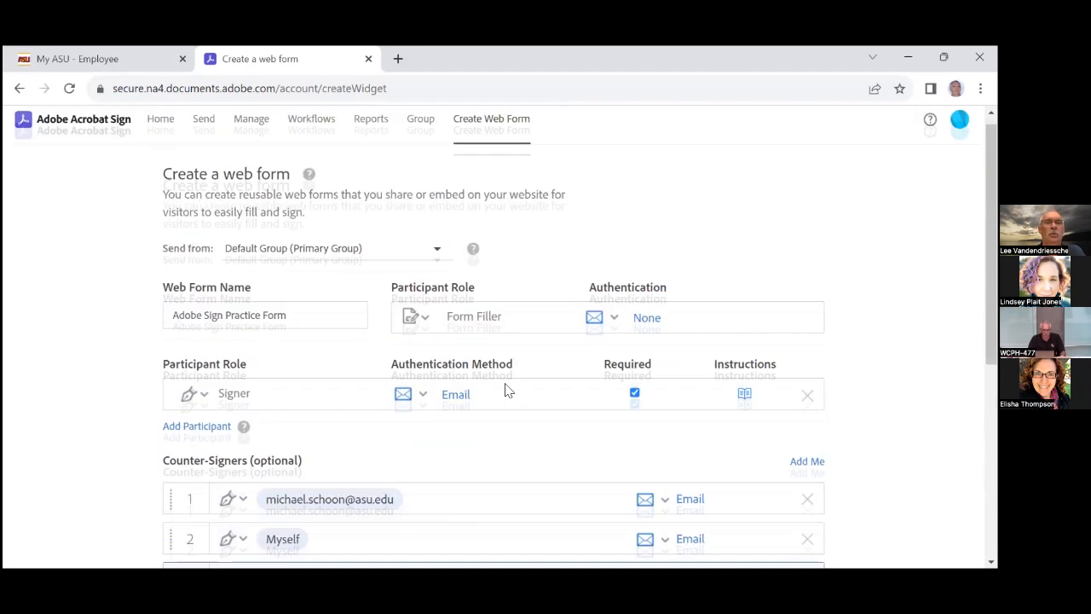
{"action": "scroll", "coordinate": [503, 385], "scroll_direction": "down", "scroll_amount": 4}
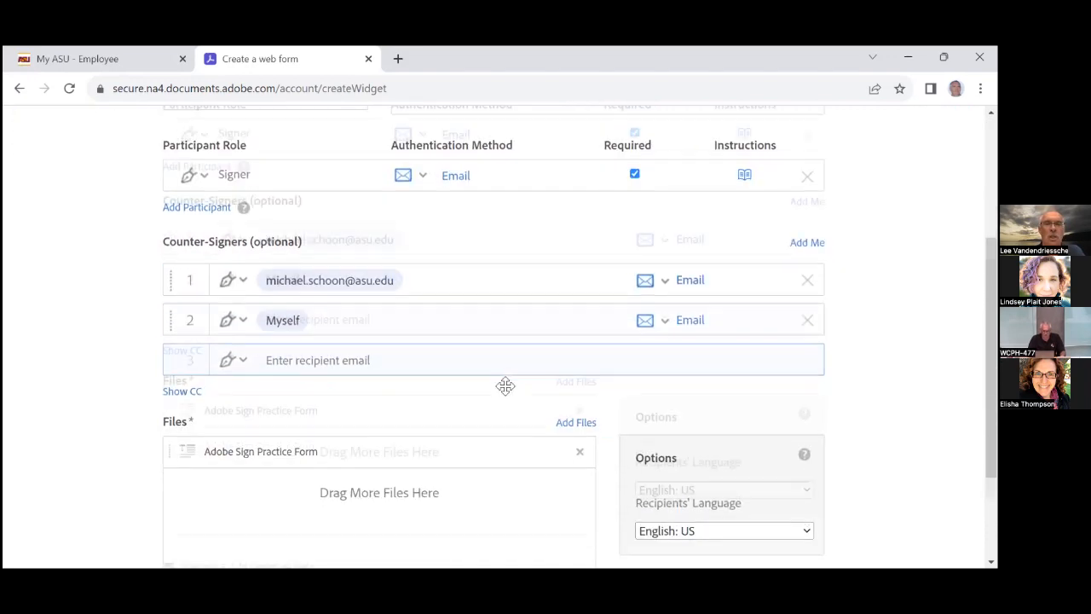
{"action": "scroll", "coordinate": [504, 384], "scroll_direction": "down", "scroll_amount": 3}
{"action": "scroll", "coordinate": [619, 435], "scroll_direction": "up", "scroll_amount": 3}
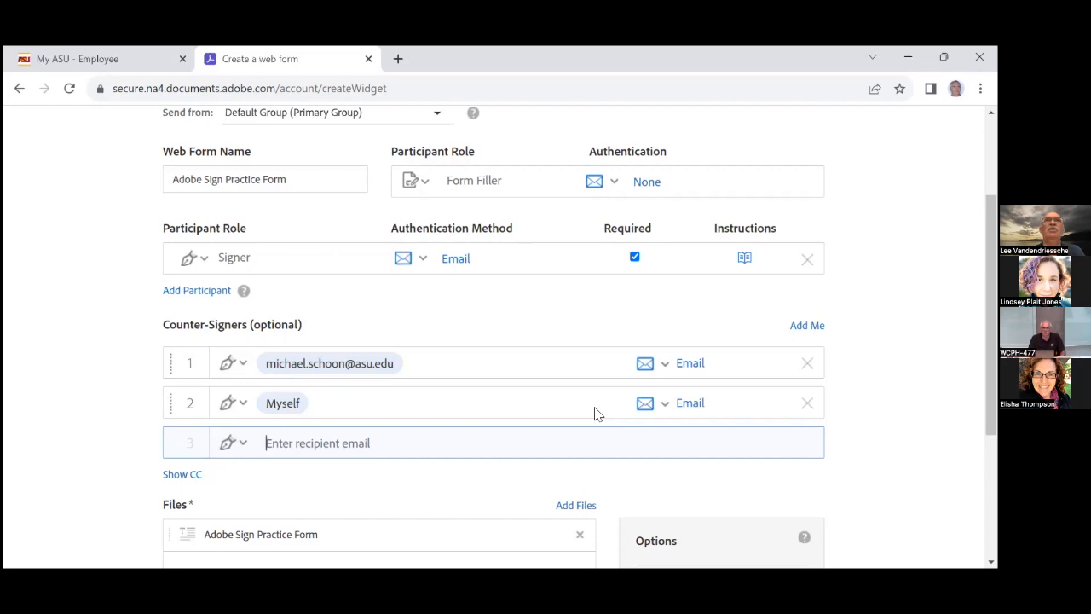
{"action": "scroll", "coordinate": [506, 386], "scroll_direction": "up", "scroll_amount": 3}
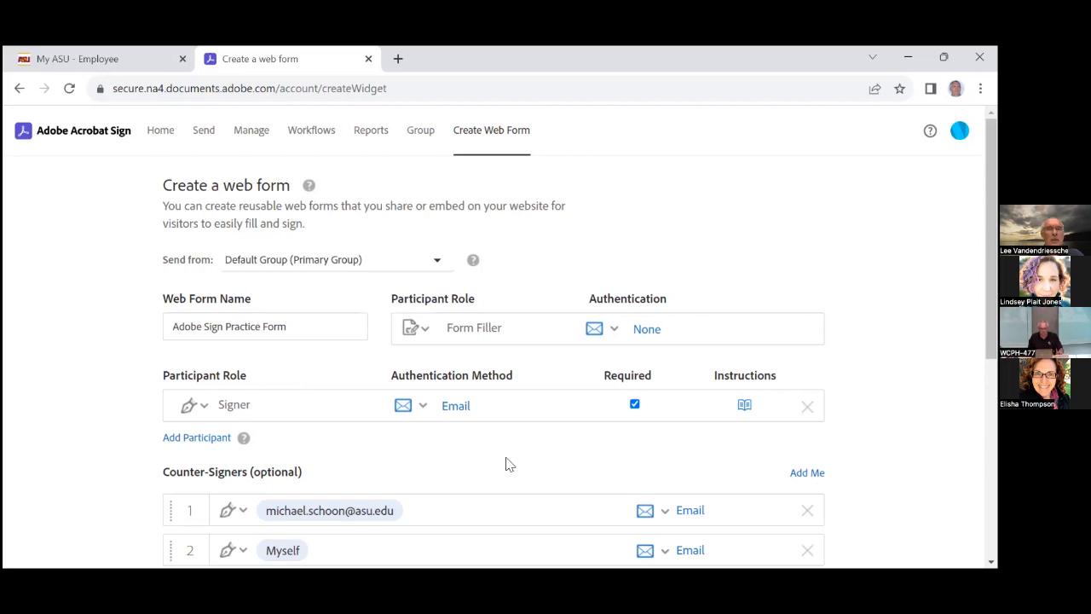
{"action": "scroll", "coordinate": [505, 463], "scroll_direction": "down", "scroll_amount": 3}
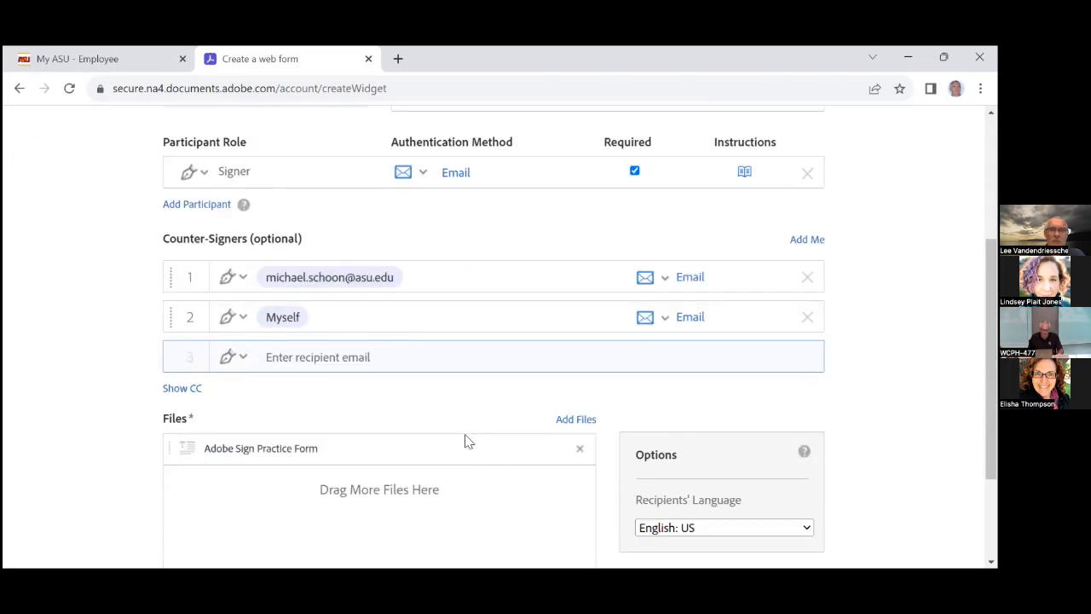
{"action": "scroll", "coordinate": [470, 438], "scroll_direction": "down", "scroll_amount": 1}
{"action": "scroll", "coordinate": [446, 438], "scroll_direction": "down", "scroll_amount": 1}
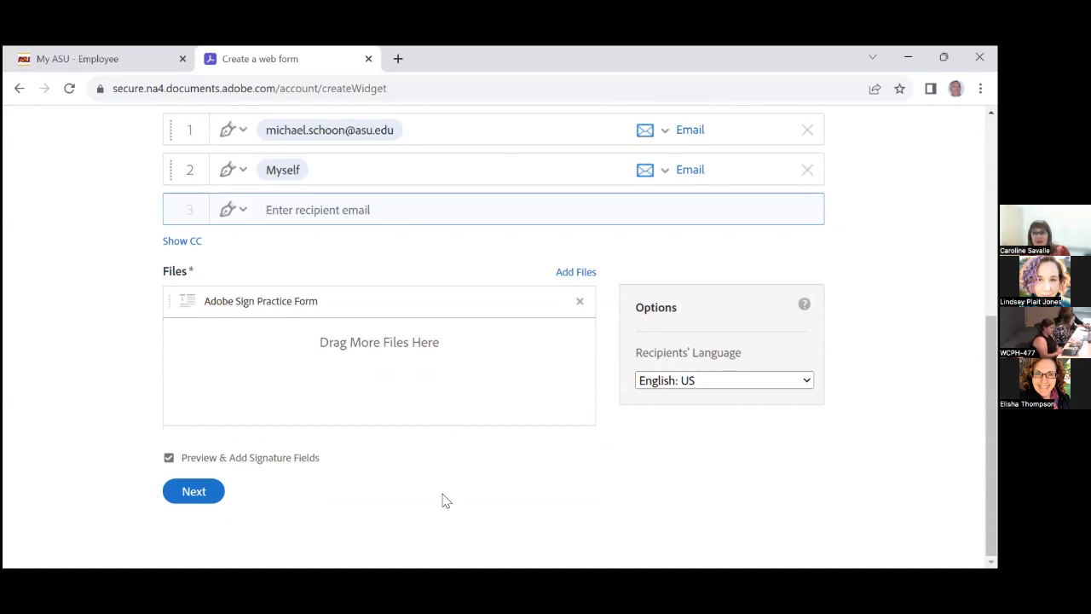
Review the counter-signers and file, then submit the setup with Preview & Add Signature Fields checked
{"action": "scroll", "coordinate": [445, 501], "scroll_direction": "up", "scroll_amount": 4}
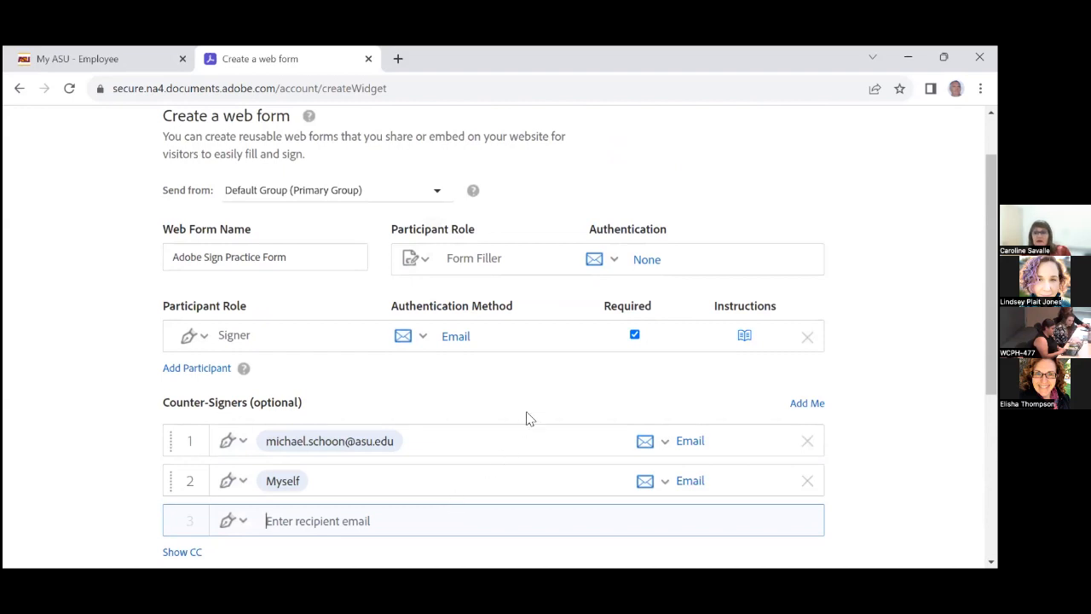
{"action": "scroll", "coordinate": [526, 418], "scroll_direction": "down", "scroll_amount": 2}
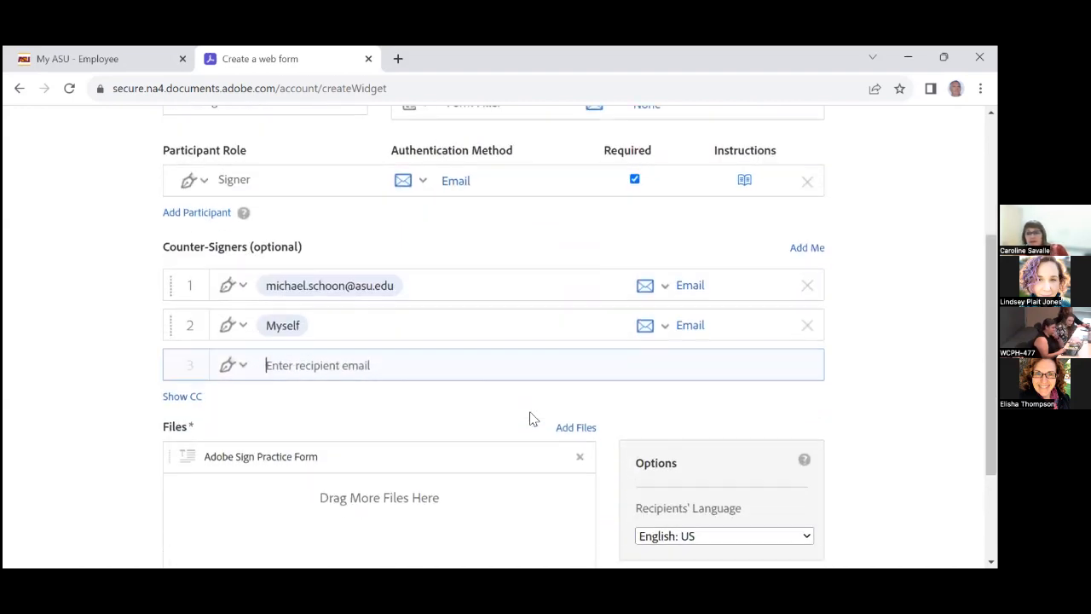
{"action": "scroll", "coordinate": [531, 417], "scroll_direction": "down", "scroll_amount": 1}
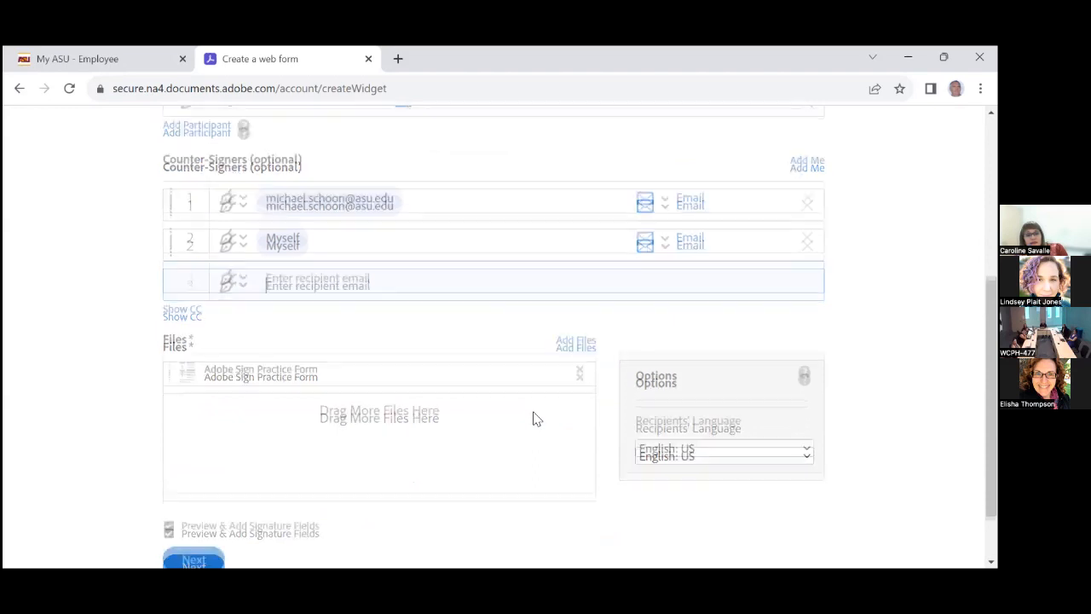
{"action": "scroll", "coordinate": [530, 419], "scroll_direction": "down", "scroll_amount": 1}
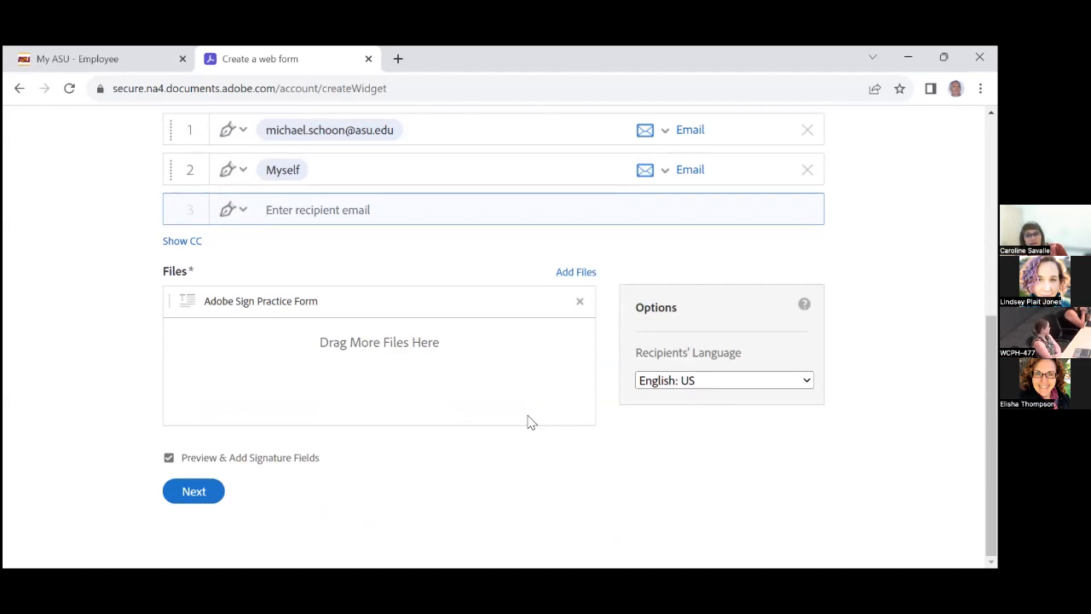
{"action": "left_click", "coordinate": [192, 495]}
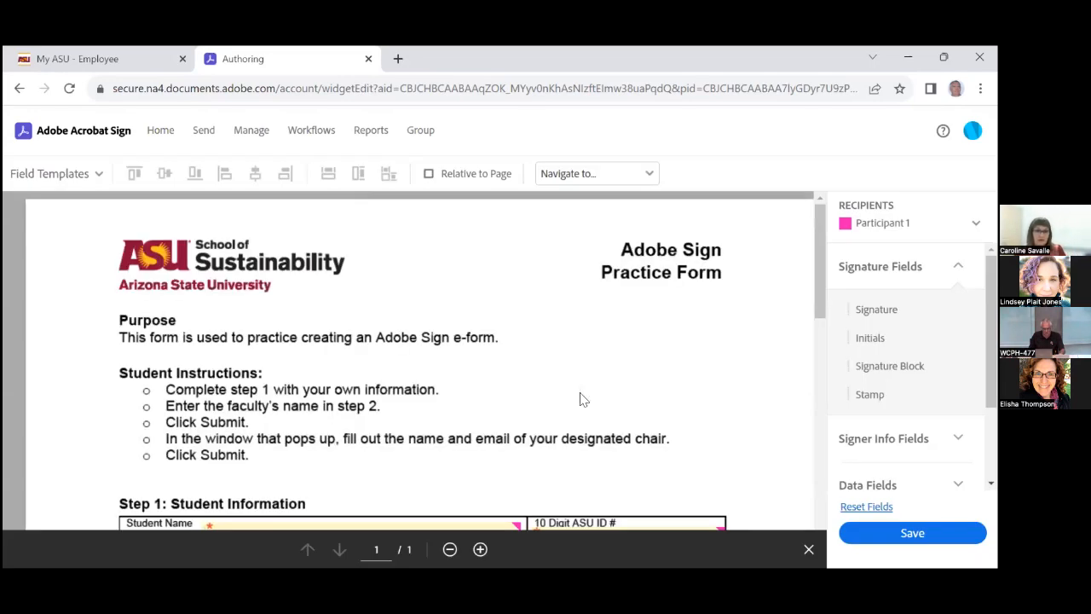
Scroll through the practice form in Authoring to review its template fields for Steps 1–4
{"action": "scroll", "coordinate": [577, 394], "scroll_direction": "down", "scroll_amount": 3}
{"action": "scroll", "coordinate": [583, 390], "scroll_direction": "down", "scroll_amount": 5}
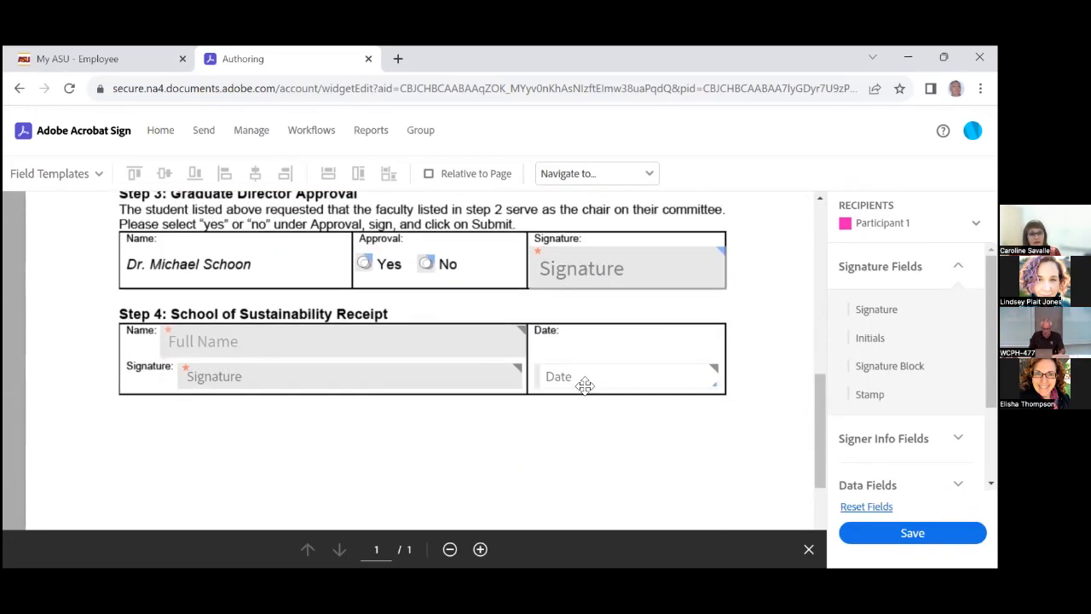
{"action": "scroll", "coordinate": [584, 384], "scroll_direction": "up", "scroll_amount": 3}
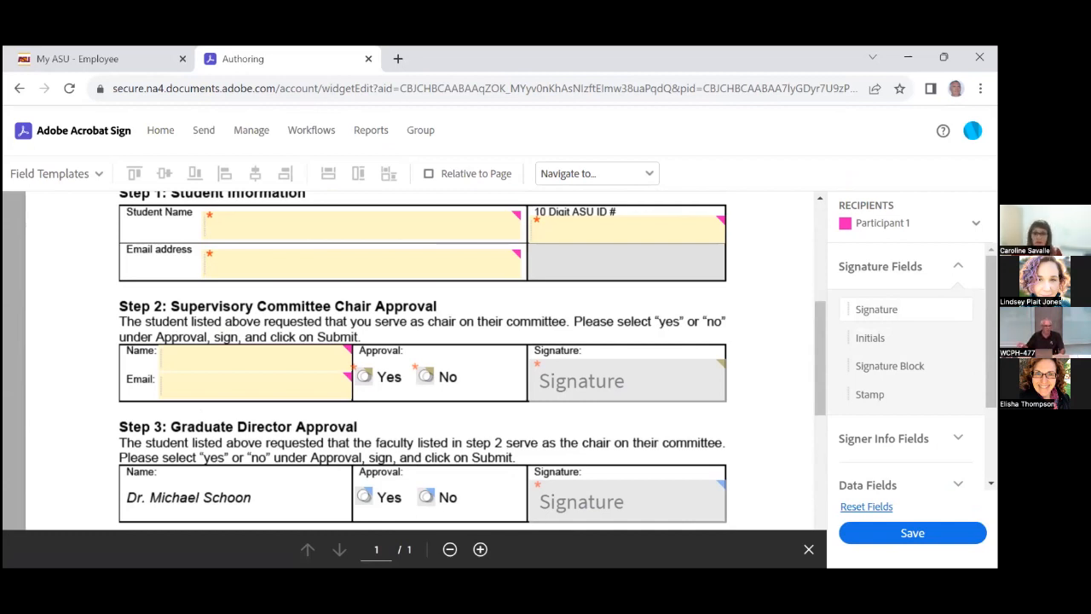
Make the Step 2 Name field required
{"action": "left_click", "coordinate": [243, 360]}
{"action": "scroll", "coordinate": [243, 361], "scroll_direction": "down", "scroll_amount": 3}
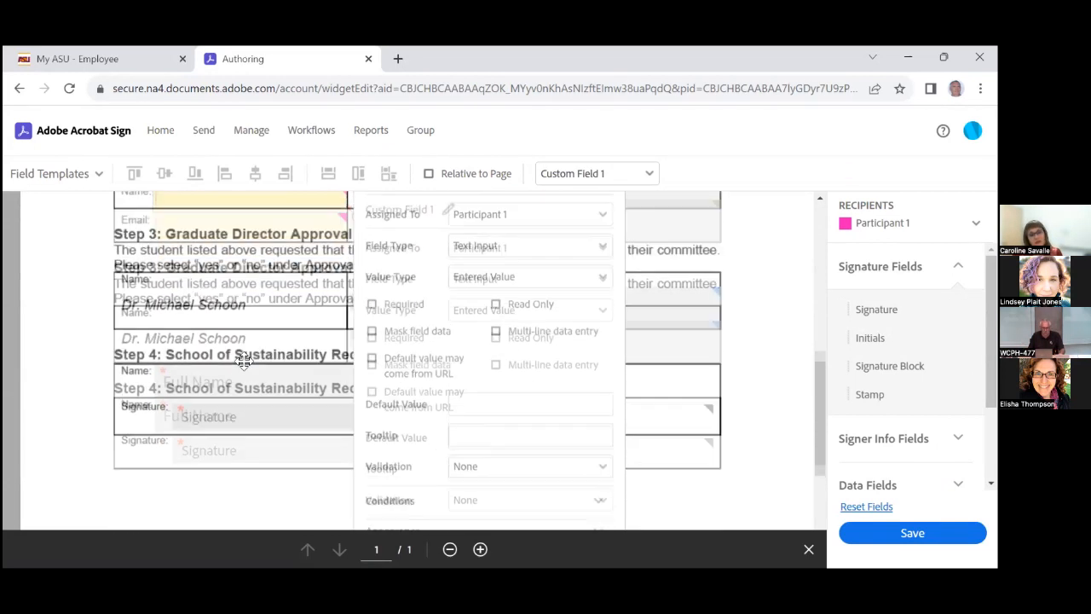
{"action": "left_click", "coordinate": [372, 298]}
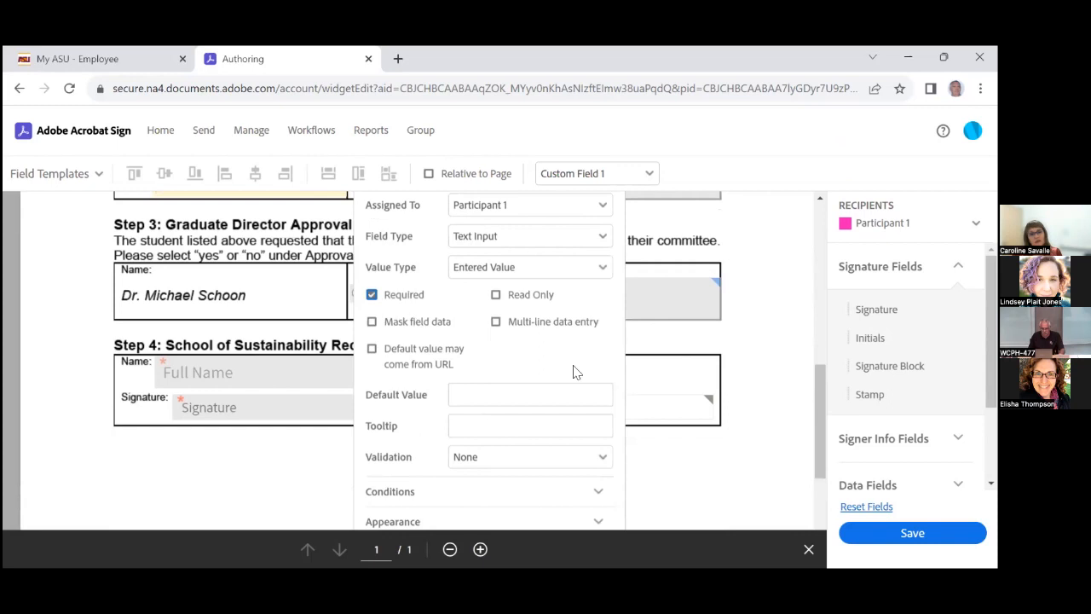
{"action": "scroll", "coordinate": [611, 404], "scroll_direction": "down", "scroll_amount": 3}
{"action": "left_click", "coordinate": [576, 395]}
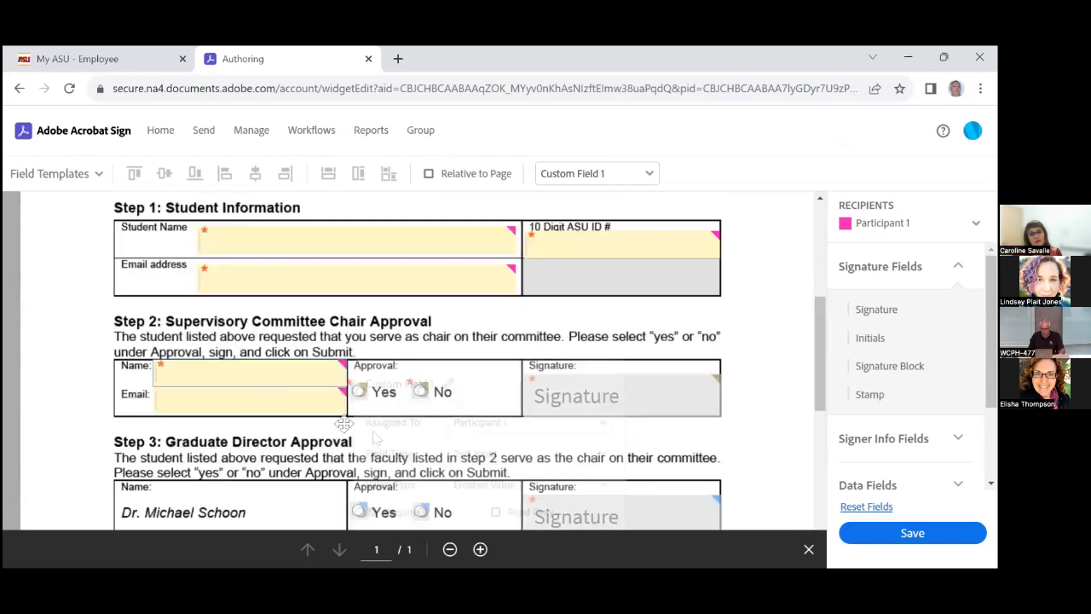
Make the Step 2 Email field required and review the updated form
{"action": "double_click", "coordinate": [219, 395]}
{"action": "scroll", "coordinate": [353, 350], "scroll_direction": "down", "scroll_amount": 1}
{"action": "scroll", "coordinate": [352, 349], "scroll_direction": "down", "scroll_amount": 3}
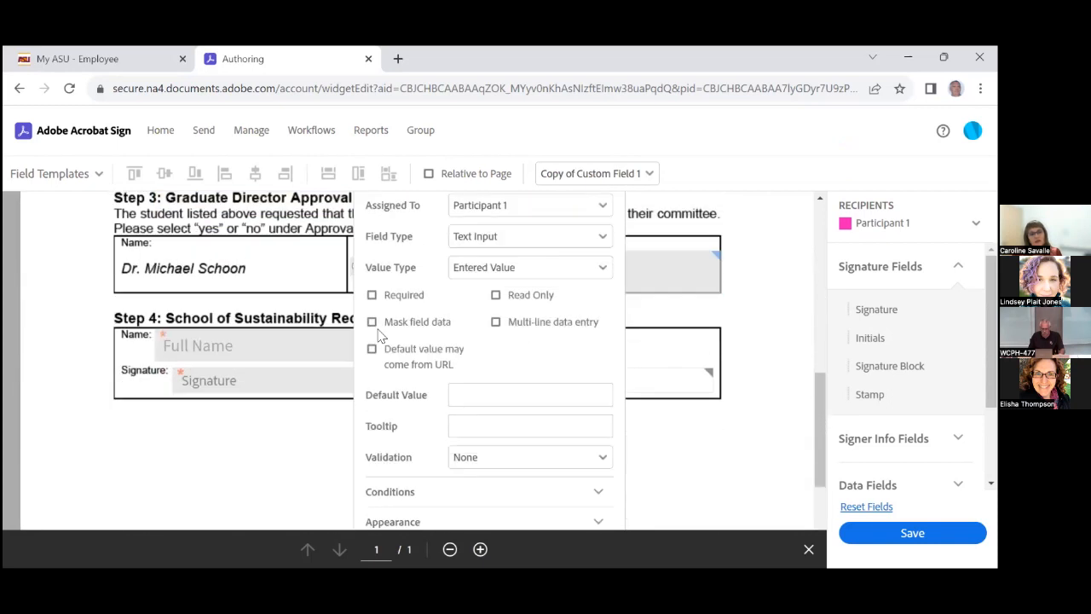
{"action": "left_click", "coordinate": [372, 294]}
{"action": "scroll", "coordinate": [599, 452], "scroll_direction": "down", "scroll_amount": 1}
{"action": "left_click", "coordinate": [579, 517]}
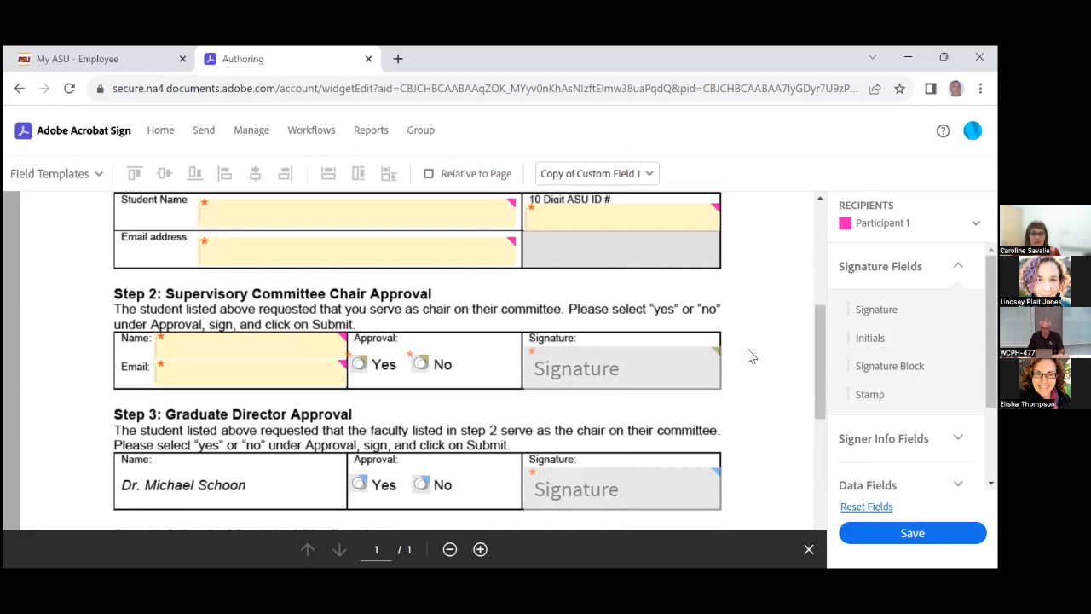
{"action": "scroll", "coordinate": [746, 358], "scroll_direction": "down", "scroll_amount": 3}
{"action": "scroll", "coordinate": [748, 356], "scroll_direction": "up", "scroll_amount": 1}
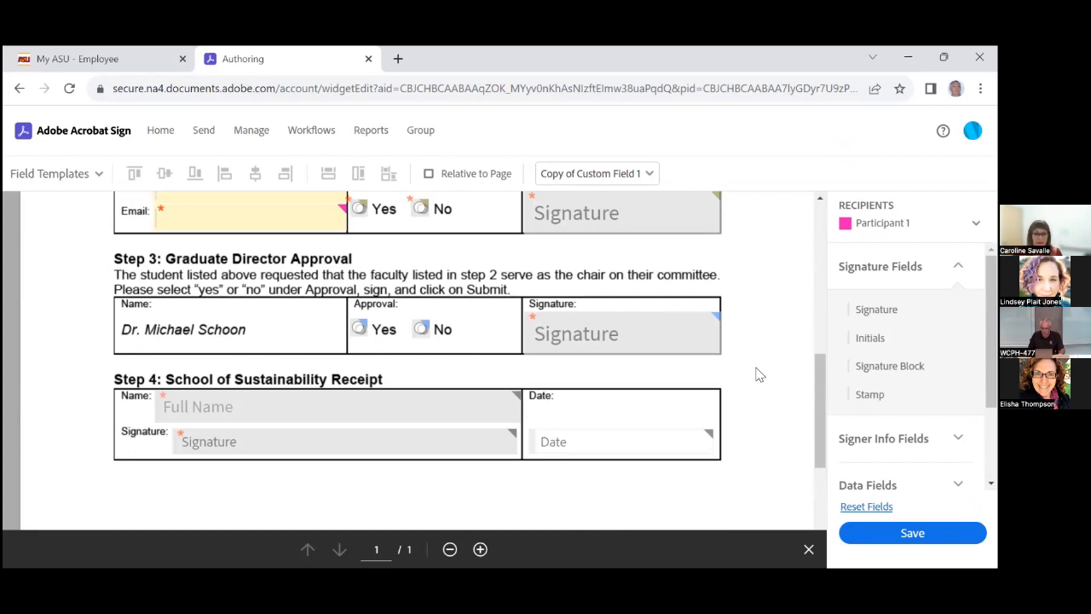
{"action": "scroll", "coordinate": [755, 372], "scroll_direction": "up", "scroll_amount": 4}
{"action": "scroll", "coordinate": [757, 372], "scroll_direction": "down", "scroll_amount": 2}
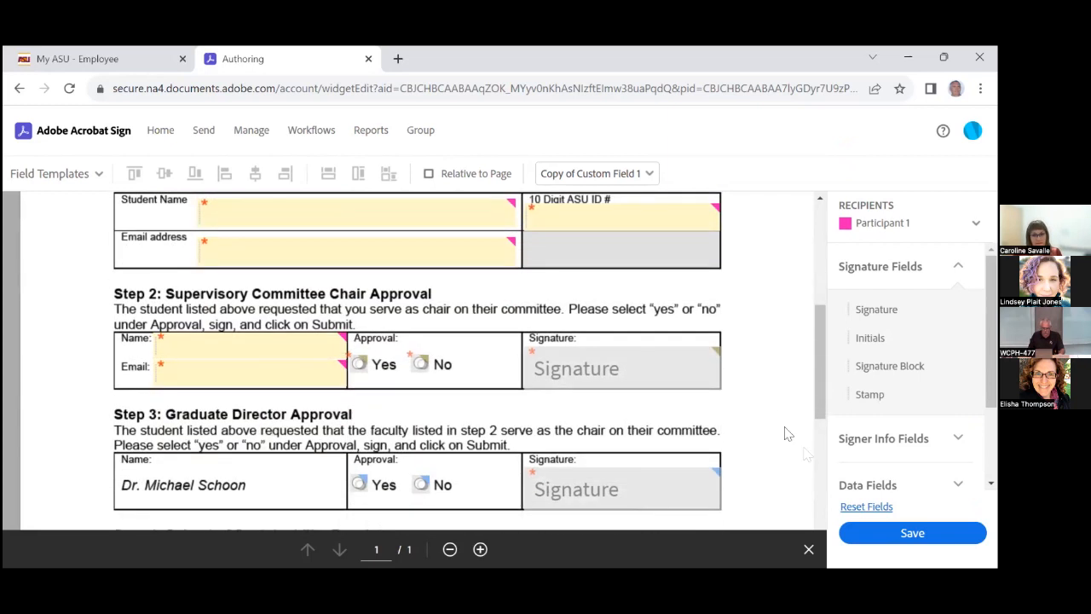
Save the authored fields to publish 'Adobe Sign Practice Form' and show its URL and embed code
{"action": "left_click", "coordinate": [886, 532]}
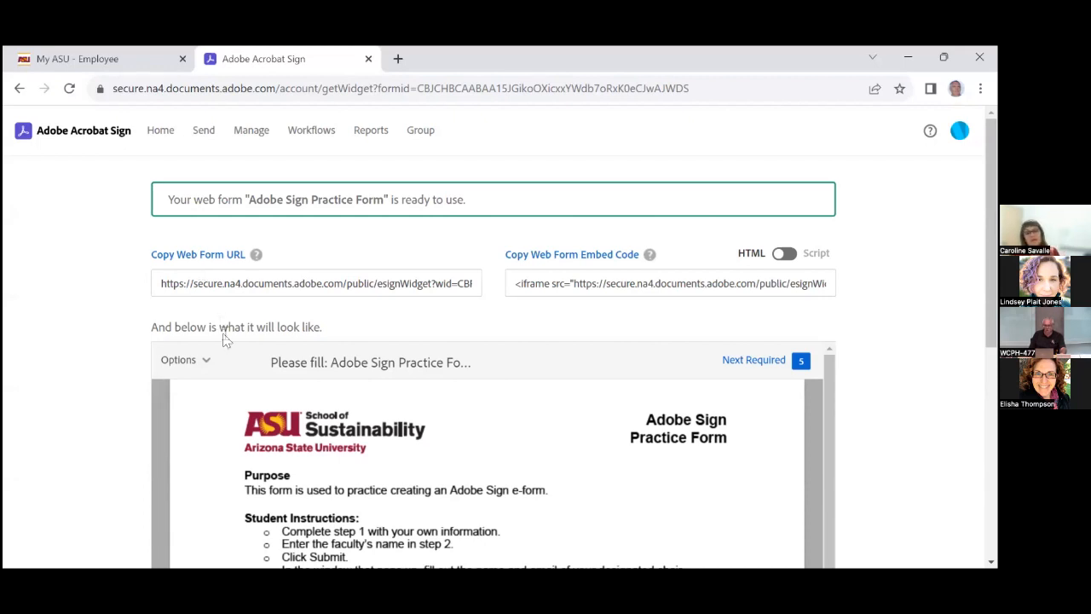
{"action": "scroll", "coordinate": [266, 460], "scroll_direction": "down", "scroll_amount": 3}
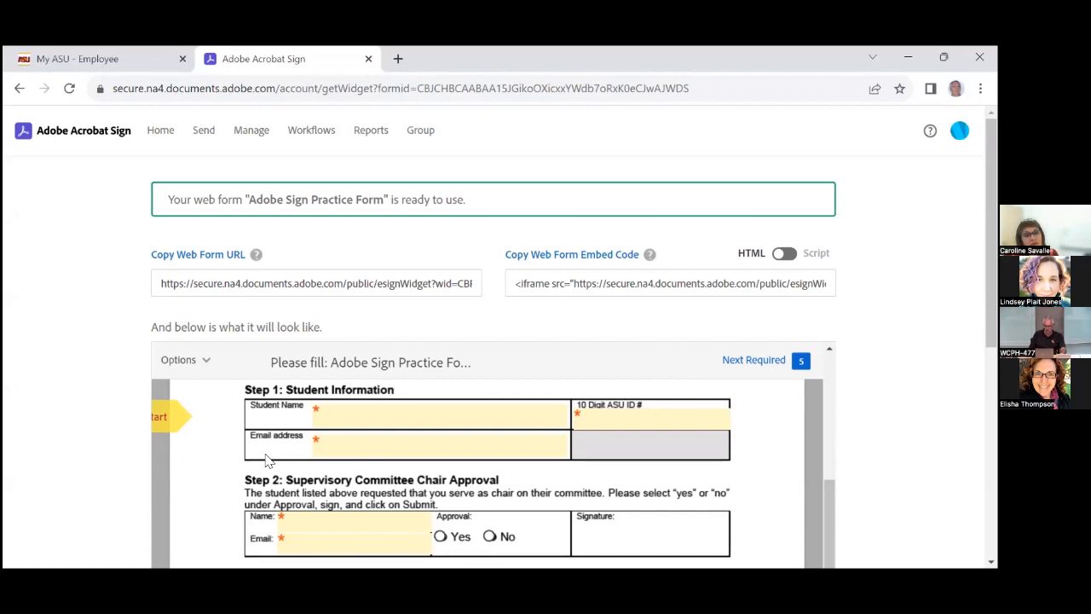
{"action": "scroll", "coordinate": [267, 460], "scroll_direction": "down", "scroll_amount": 1}
{"action": "scroll", "coordinate": [266, 460], "scroll_direction": "down", "scroll_amount": 1}
{"action": "scroll", "coordinate": [267, 460], "scroll_direction": "up", "scroll_amount": 2}
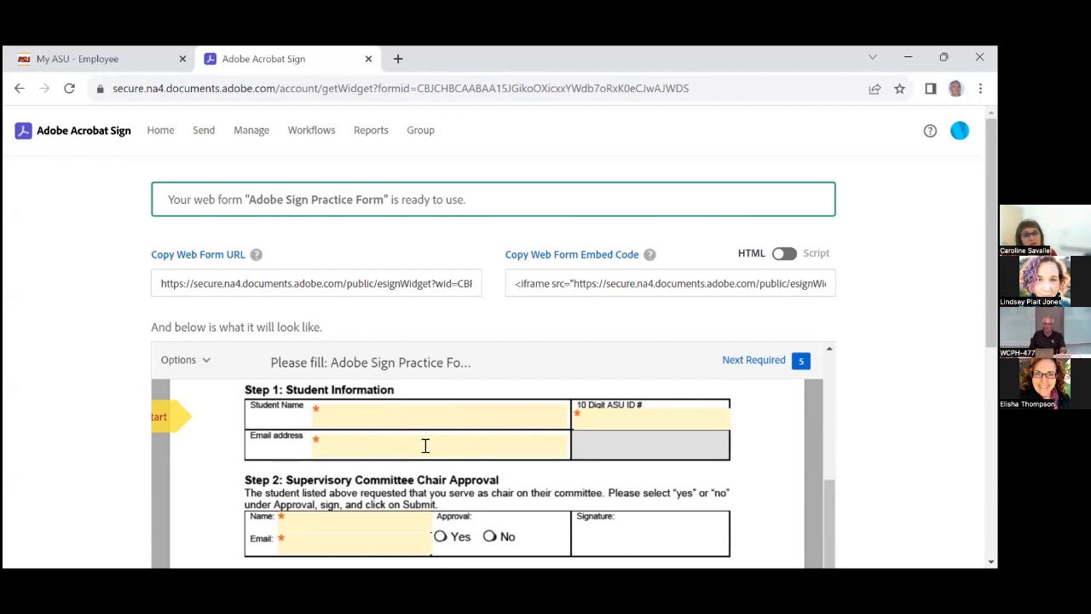
{"action": "scroll", "coordinate": [425, 445], "scroll_direction": "down", "scroll_amount": 1}
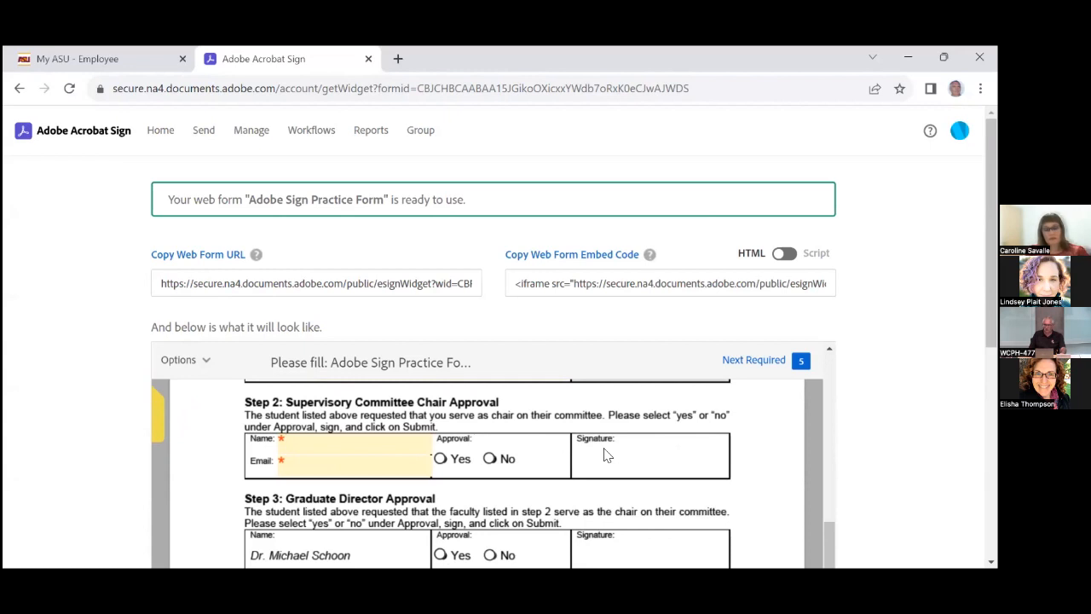
{"action": "scroll", "coordinate": [605, 456], "scroll_direction": "down", "scroll_amount": 1}
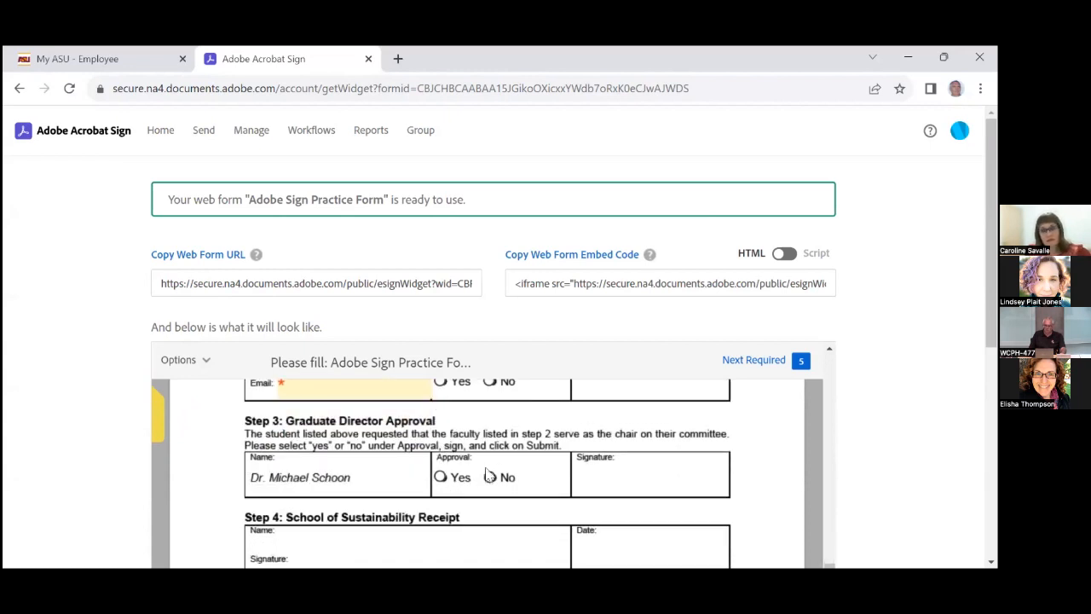
{"action": "scroll", "coordinate": [494, 477], "scroll_direction": "down", "scroll_amount": 1}
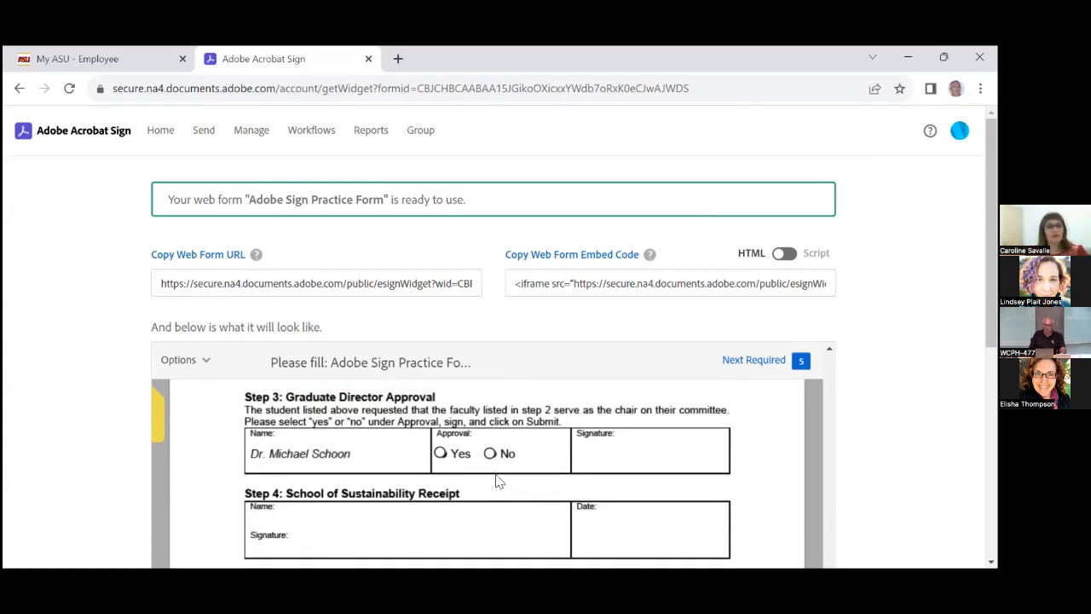
{"action": "scroll", "coordinate": [497, 473], "scroll_direction": "up", "scroll_amount": 6}
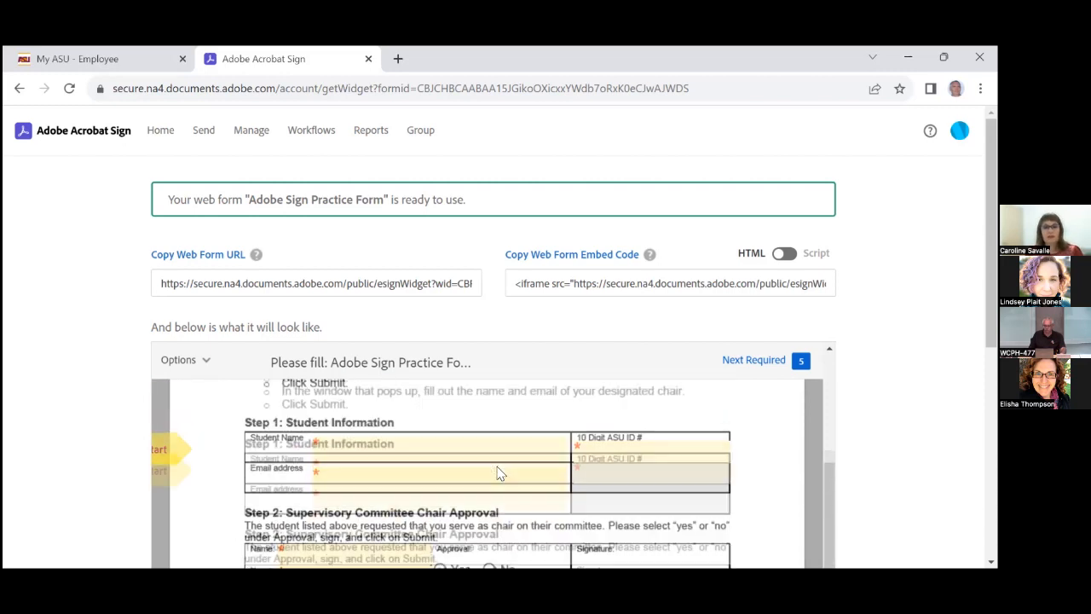
{"action": "scroll", "coordinate": [501, 473], "scroll_direction": "up", "scroll_amount": 1}
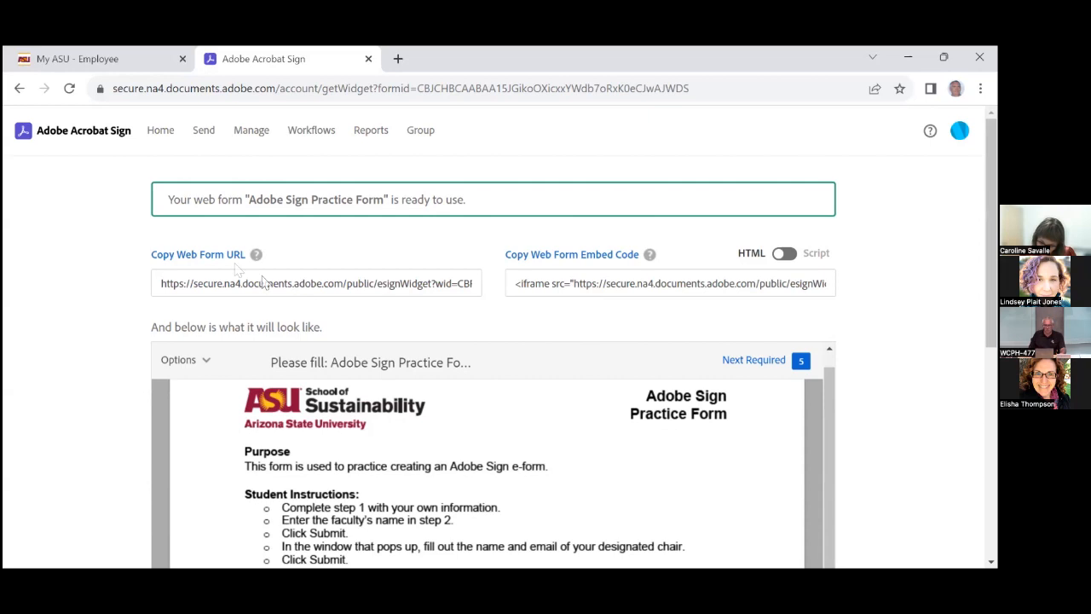
Go back, return to the Acrobat Sign home page, and start a new web form from the Publish a web form tile
{"action": "left_click", "coordinate": [20, 89]}
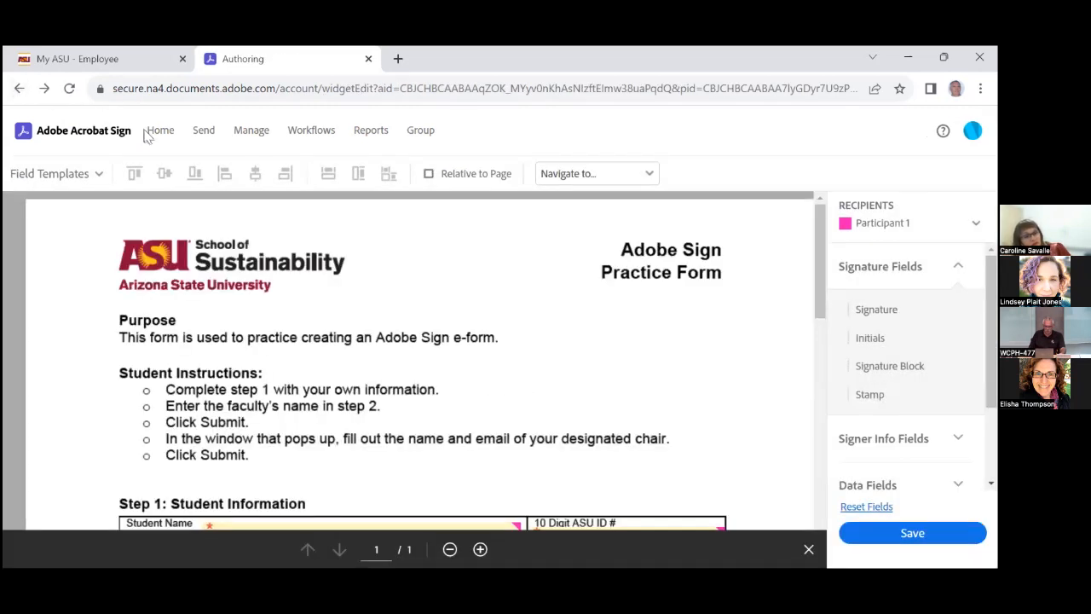
{"action": "left_click", "coordinate": [156, 135]}
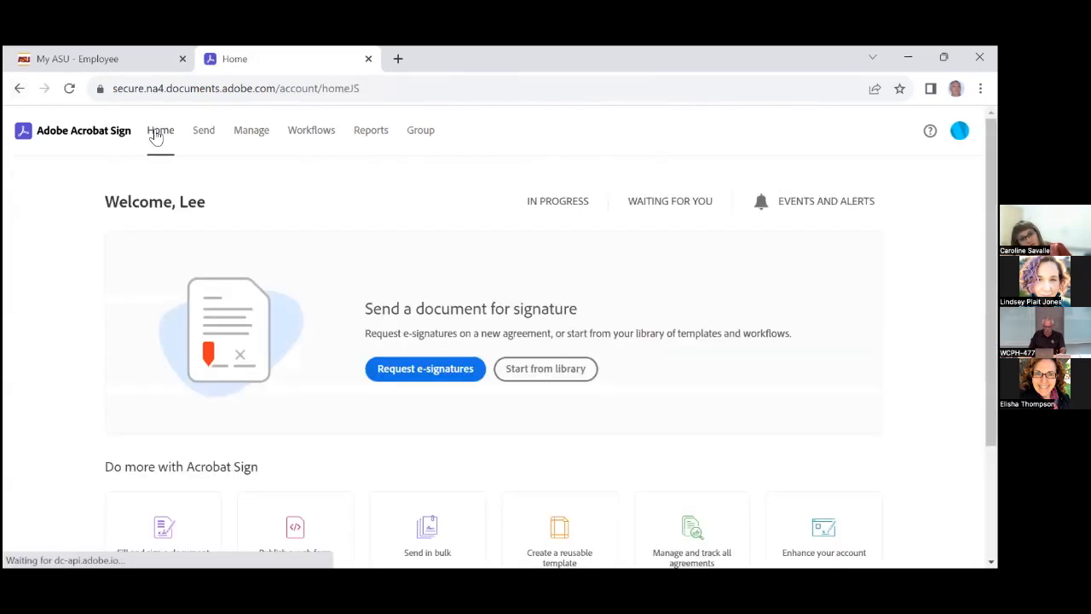
{"action": "scroll", "coordinate": [188, 456], "scroll_direction": "down", "scroll_amount": 1}
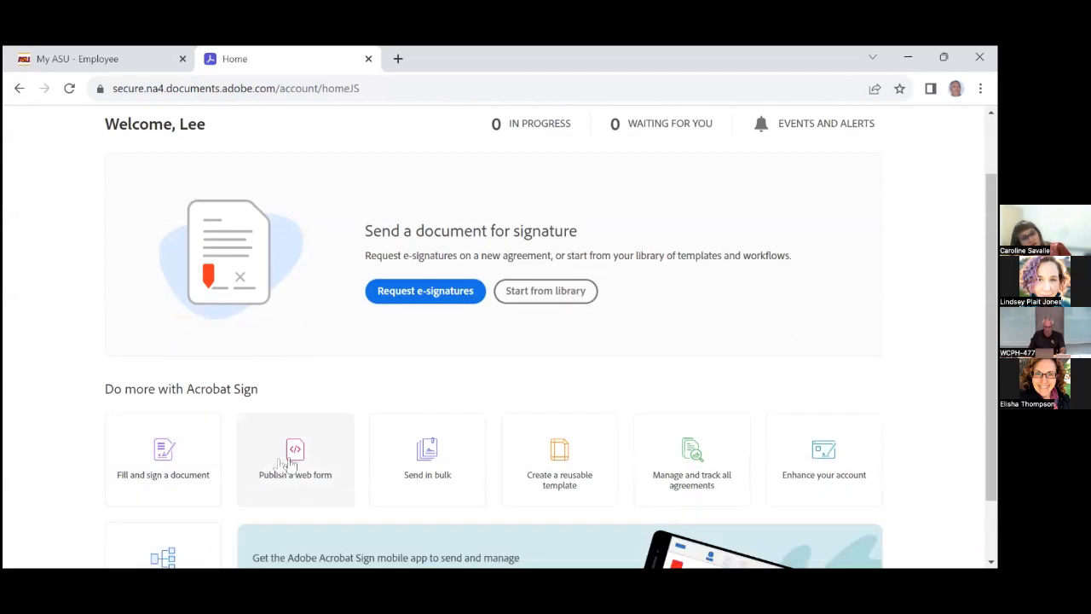
{"action": "left_click", "coordinate": [299, 459]}
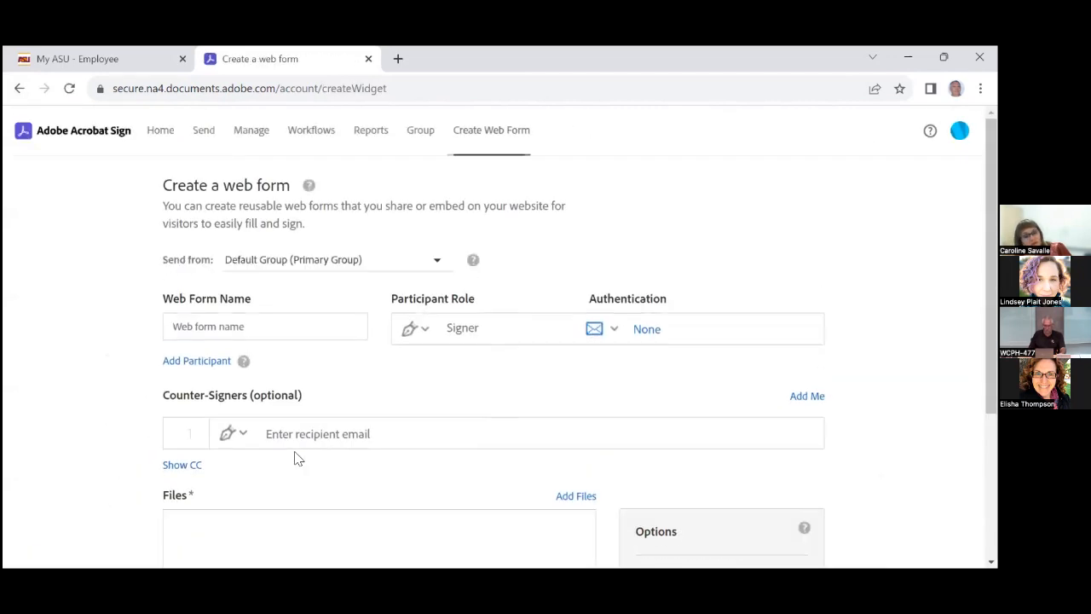
{"action": "scroll", "coordinate": [294, 450], "scroll_direction": "down", "scroll_amount": 1}
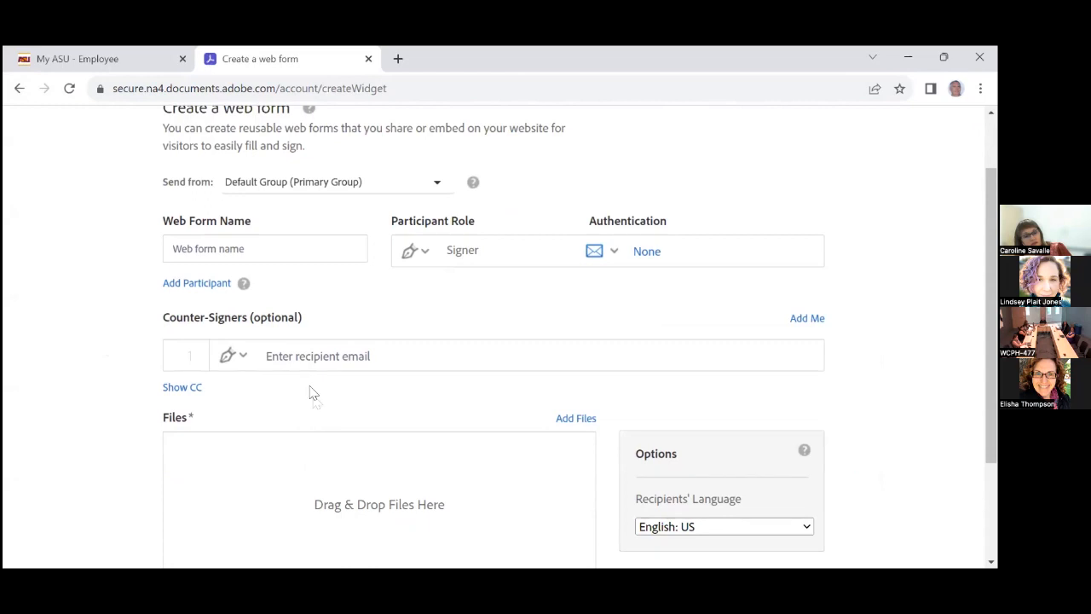
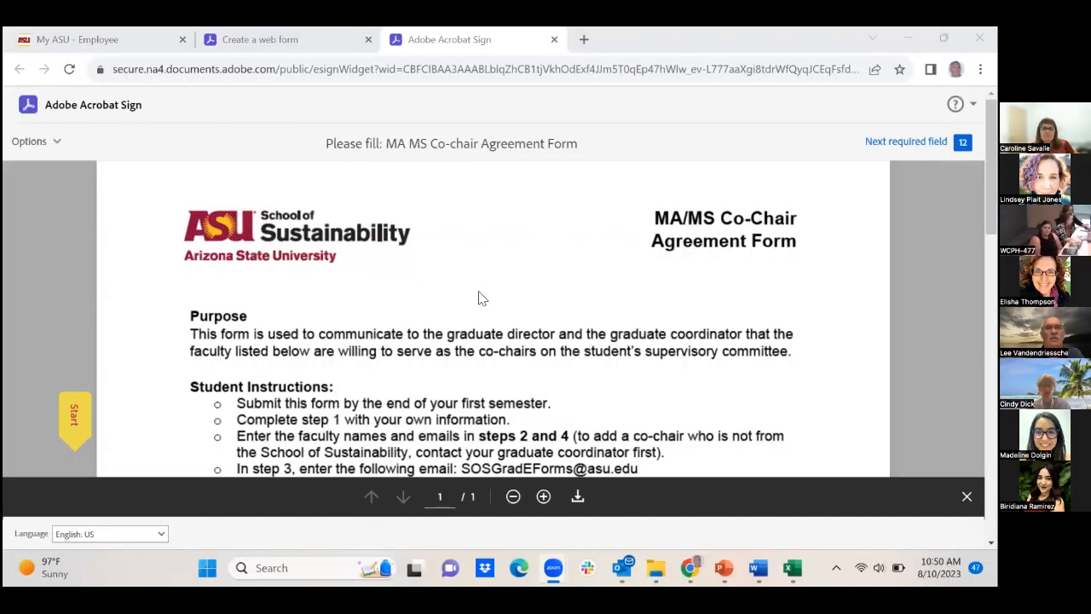
Fill in a test student name, a 10-digit ASU ID and the suggested e-mail address
{"action": "scroll", "coordinate": [480, 297], "scroll_direction": "down", "scroll_amount": 2}
{"action": "scroll", "coordinate": [480, 296], "scroll_direction": "down", "scroll_amount": 3}
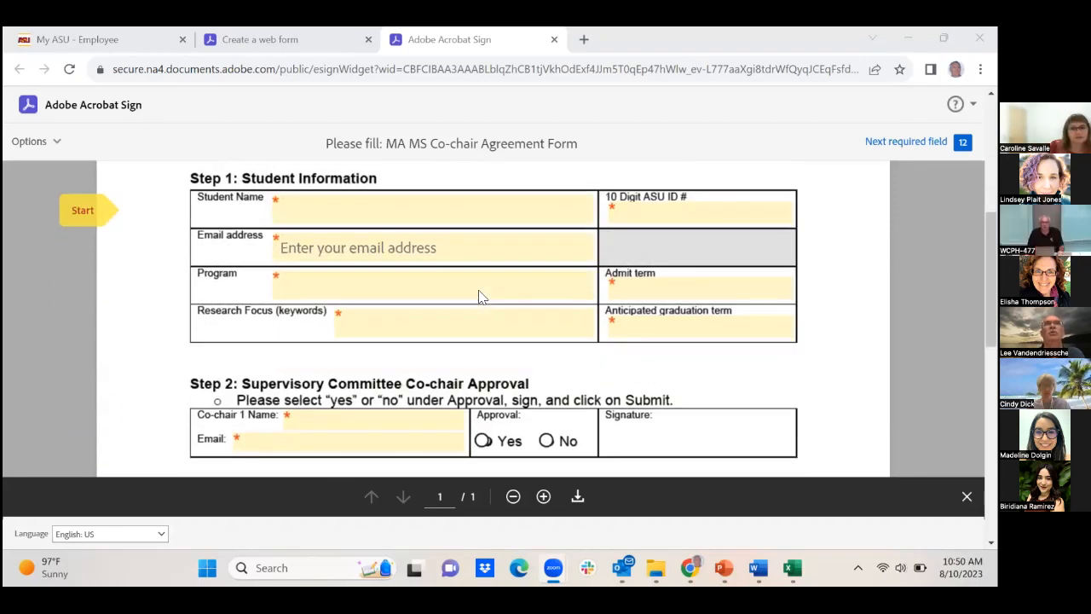
{"action": "left_click", "coordinate": [330, 210]}
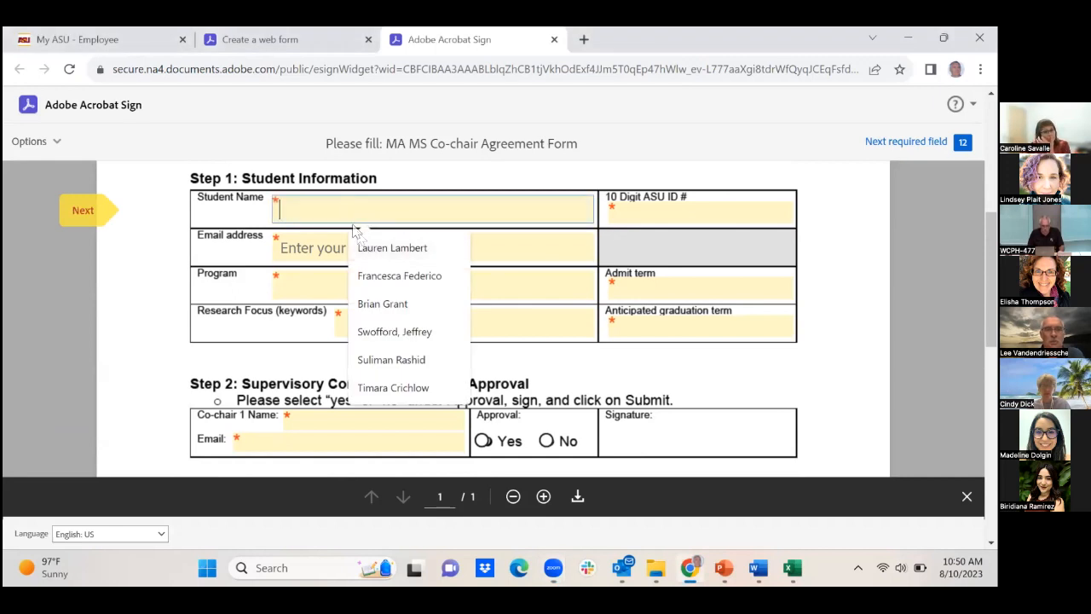
{"action": "type", "text": "Lee V"}
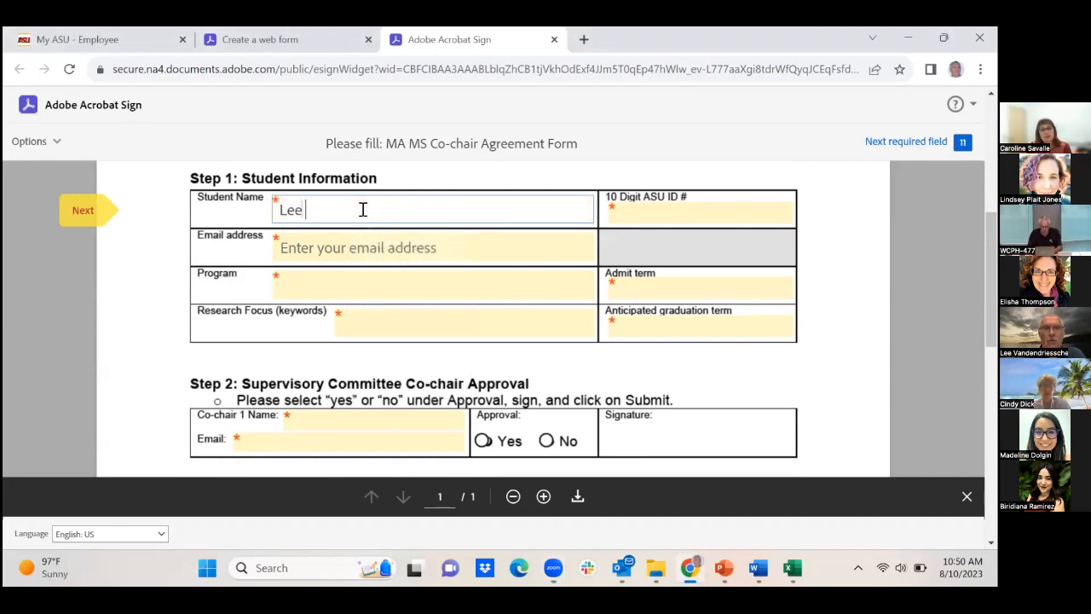
{"action": "left_click", "coordinate": [643, 214]}
{"action": "type", "text": "123456"}
{"action": "type", "text": "67890"}
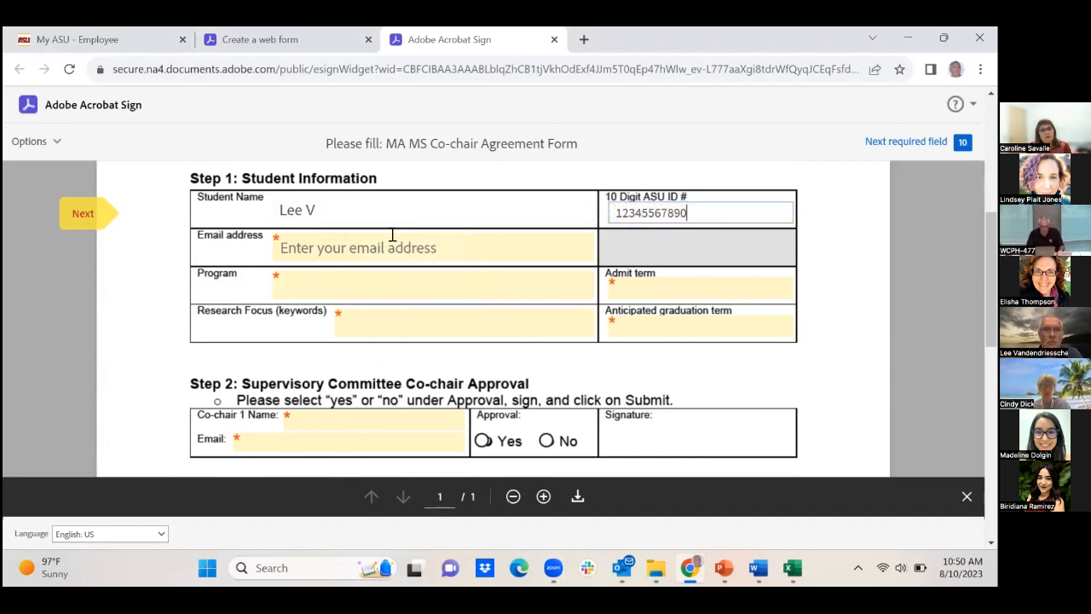
{"action": "left_click", "coordinate": [392, 235]}
{"action": "left_click", "coordinate": [353, 294]}
Enter 'blbalala' as Program, 'ntohing' as Research Focus, and 'll' for admit and graduation terms
{"action": "left_click", "coordinate": [327, 283]}
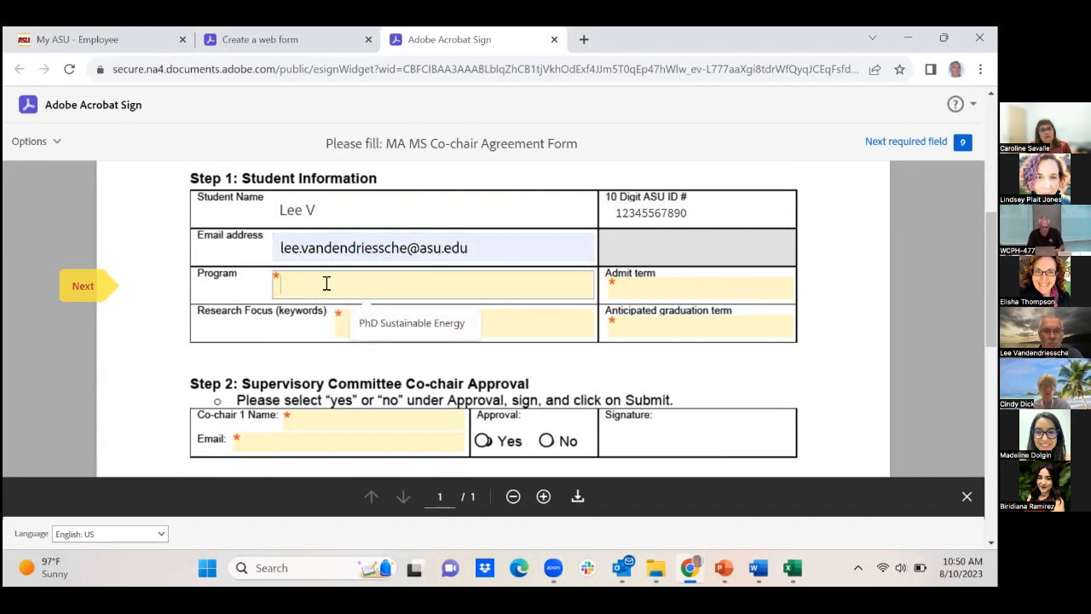
{"action": "type", "text": "blbalala"}
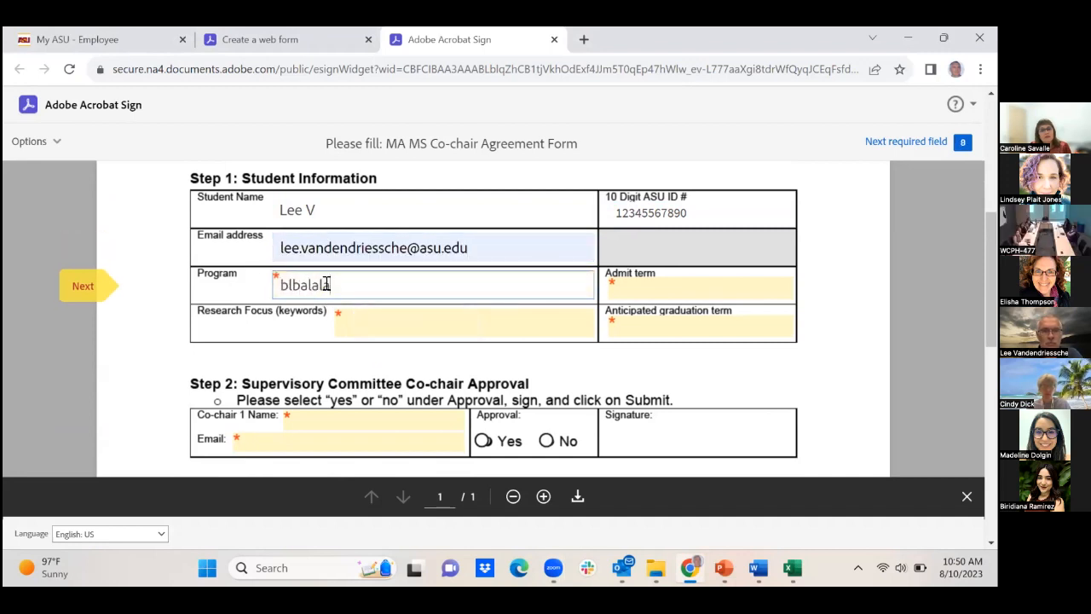
{"action": "left_click", "coordinate": [362, 315]}
{"action": "type", "text": "ntohing"}
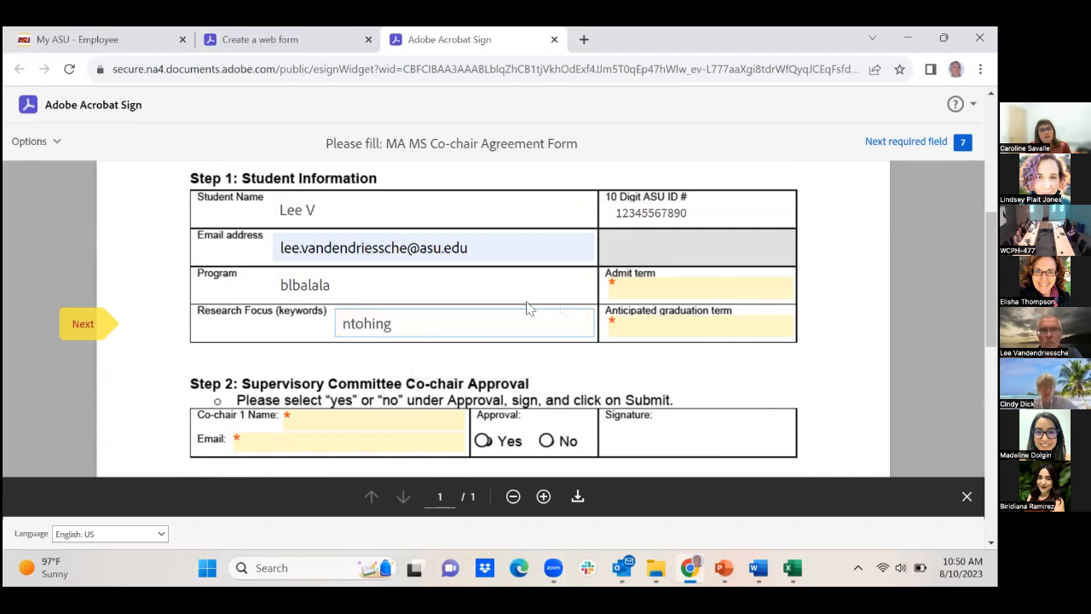
{"action": "left_click", "coordinate": [637, 285]}
{"action": "type", "text": "ll"}
{"action": "left_click", "coordinate": [632, 331]}
{"action": "type", "text": "ll"}
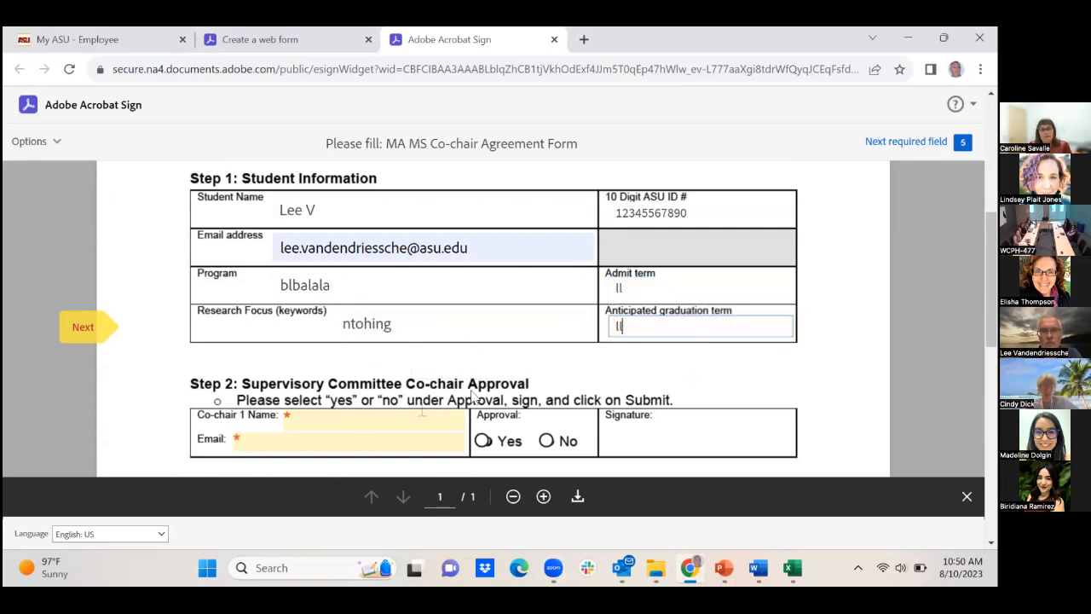
Give Co-chair 1 the name 'll' and start typing their ASU e-mail address
{"action": "left_click", "coordinate": [364, 421]}
{"action": "type", "text": "ll"}
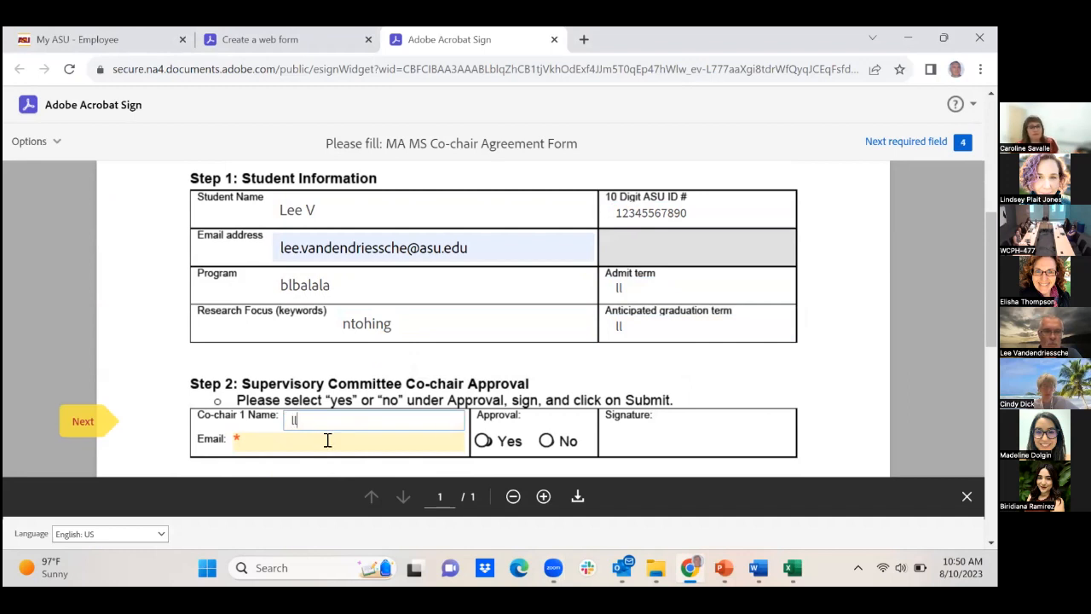
{"action": "left_click", "coordinate": [327, 439]}
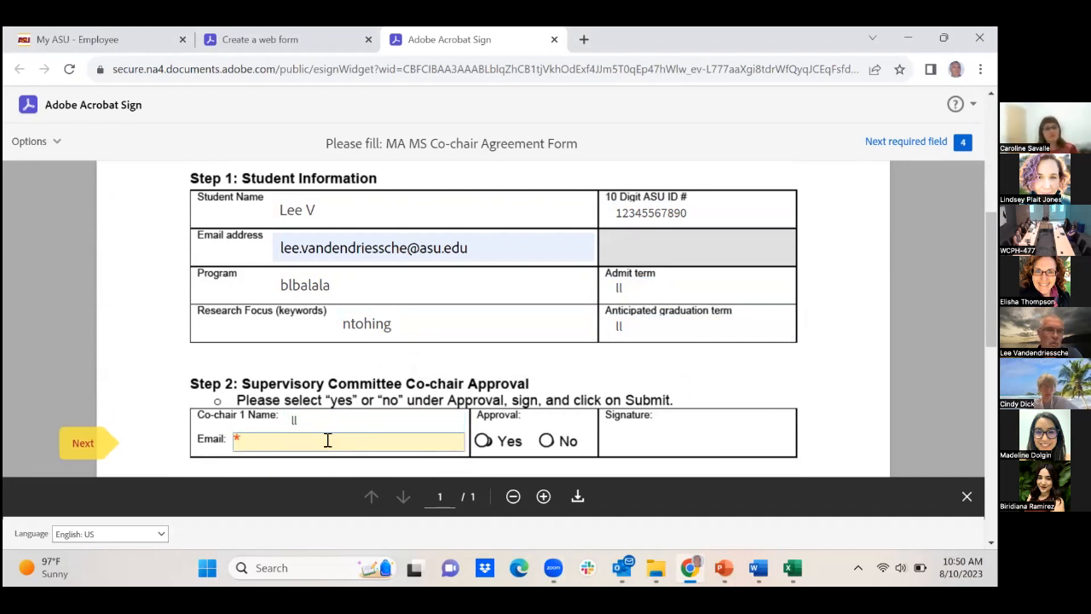
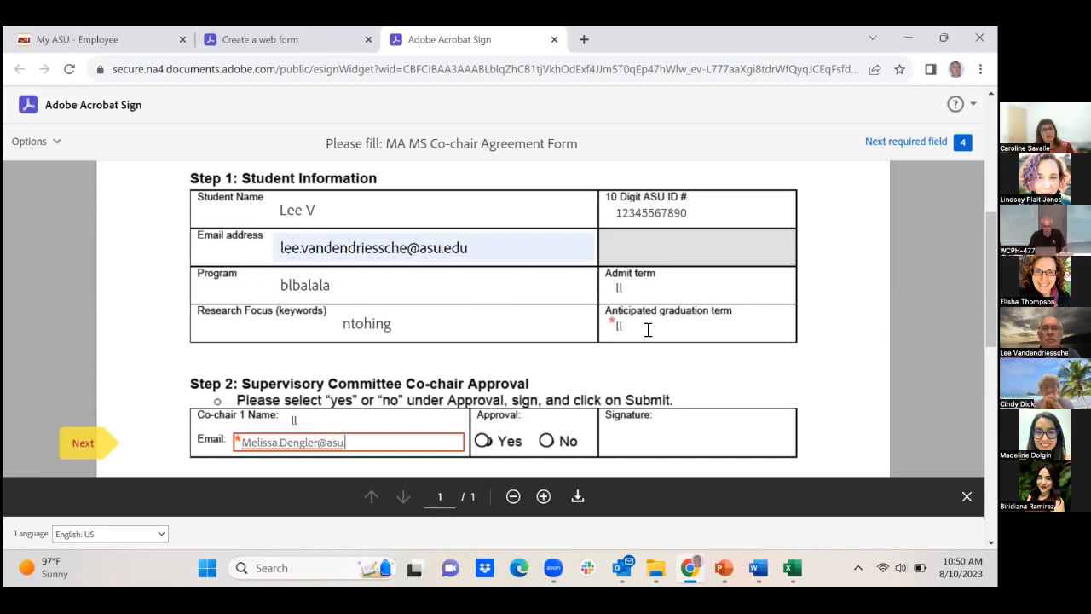
{"action": "scroll", "coordinate": [648, 330], "scroll_direction": "down", "scroll_amount": 6}
{"action": "scroll", "coordinate": [652, 334], "scroll_direction": "up", "scroll_amount": 6}
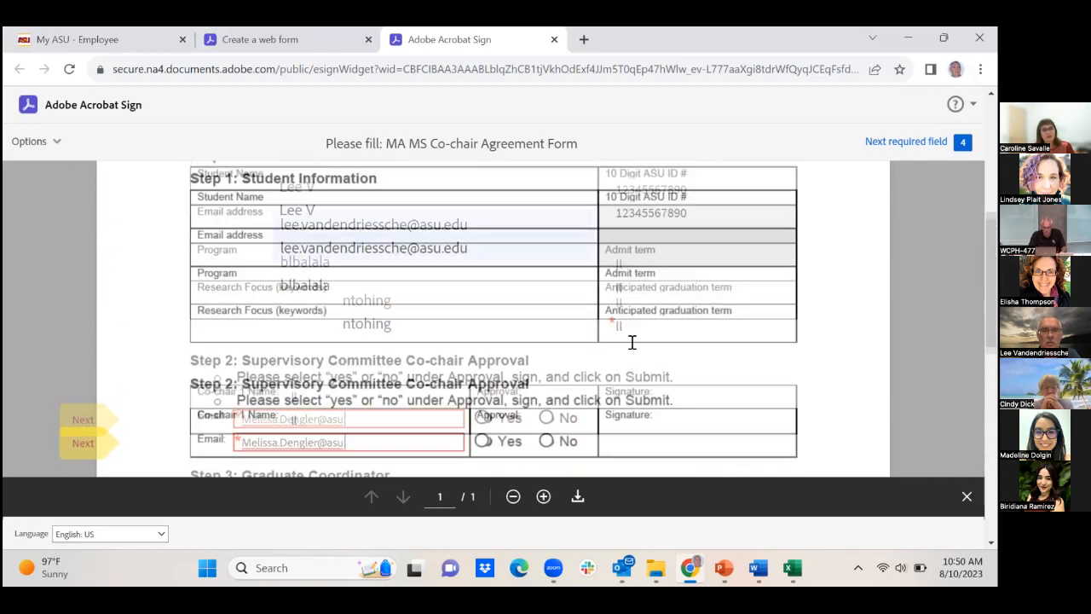
Enter the graduate office's ASU address as the SOS Email, correcting a mistyped start
{"action": "scroll", "coordinate": [517, 385], "scroll_direction": "down", "scroll_amount": 4}
{"action": "scroll", "coordinate": [316, 282], "scroll_direction": "up", "scroll_amount": 1}
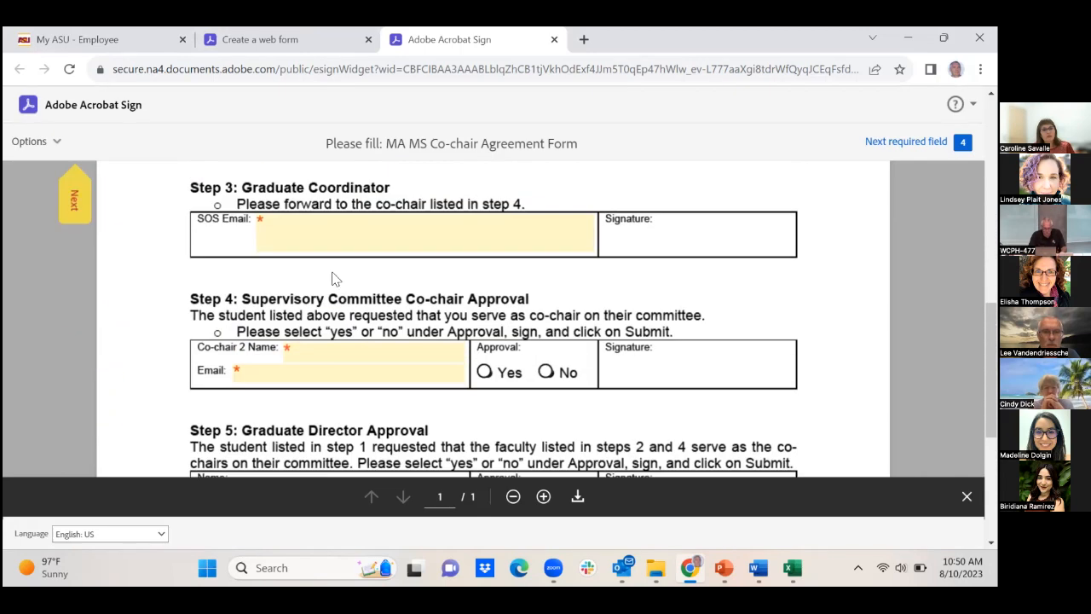
{"action": "scroll", "coordinate": [314, 249], "scroll_direction": "up", "scroll_amount": 2}
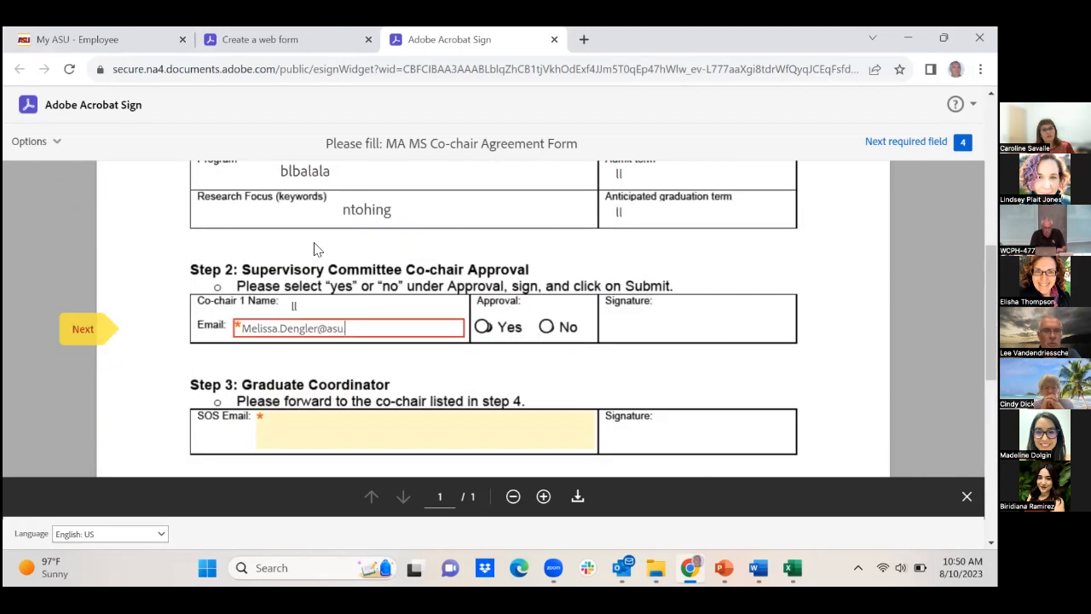
{"action": "left_click", "coordinate": [303, 426]}
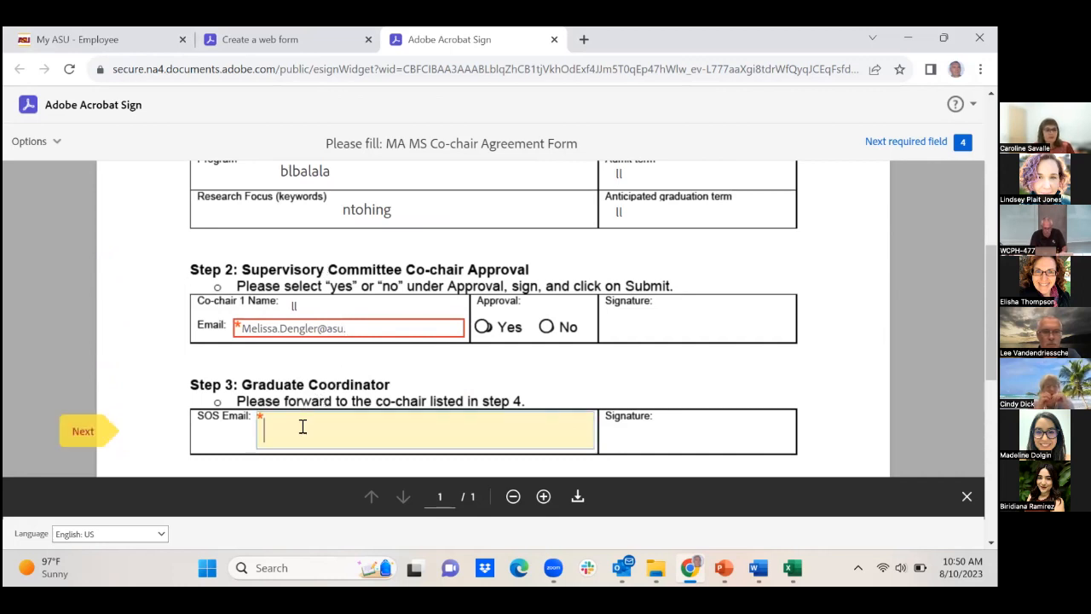
{"action": "type", "text": "ssign=="}
{"action": "key", "text": "BackSpace"}
{"action": "key", "text": "BackSpace"}
{"action": "key", "text": "BackSpace"}
{"action": "key", "text": "BackSpace"}
{"action": "key", "text": "BackSpace"}
{"action": "key", "text": "BackSpace"}
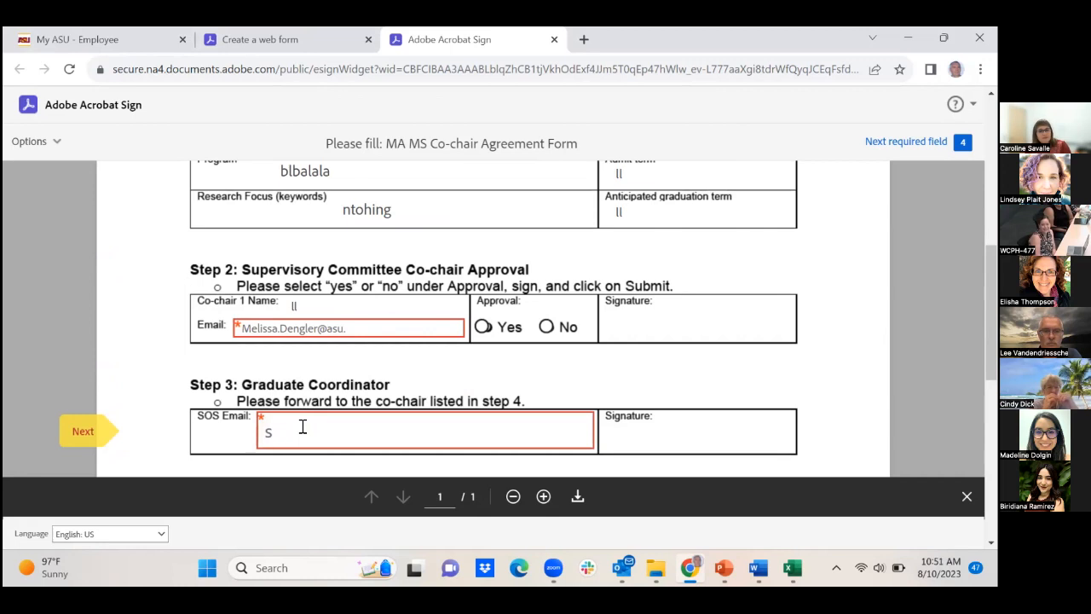
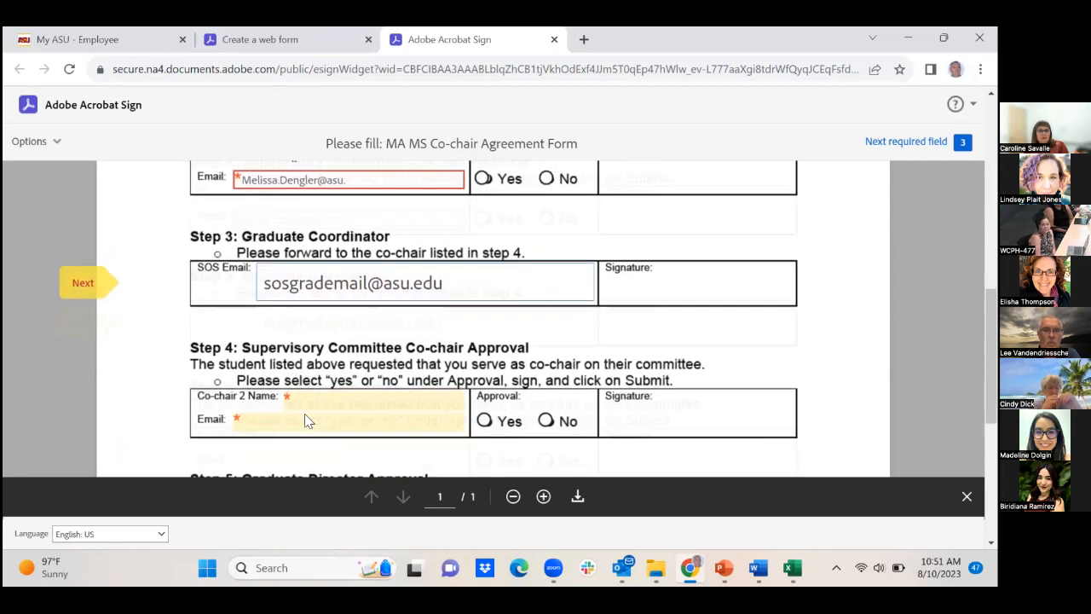
Give Co-chair 2 the test name 'oiuopiu' and a full ASU e-mail address
{"action": "left_click", "coordinate": [319, 396]}
{"action": "type", "text": "oiuopiu"}
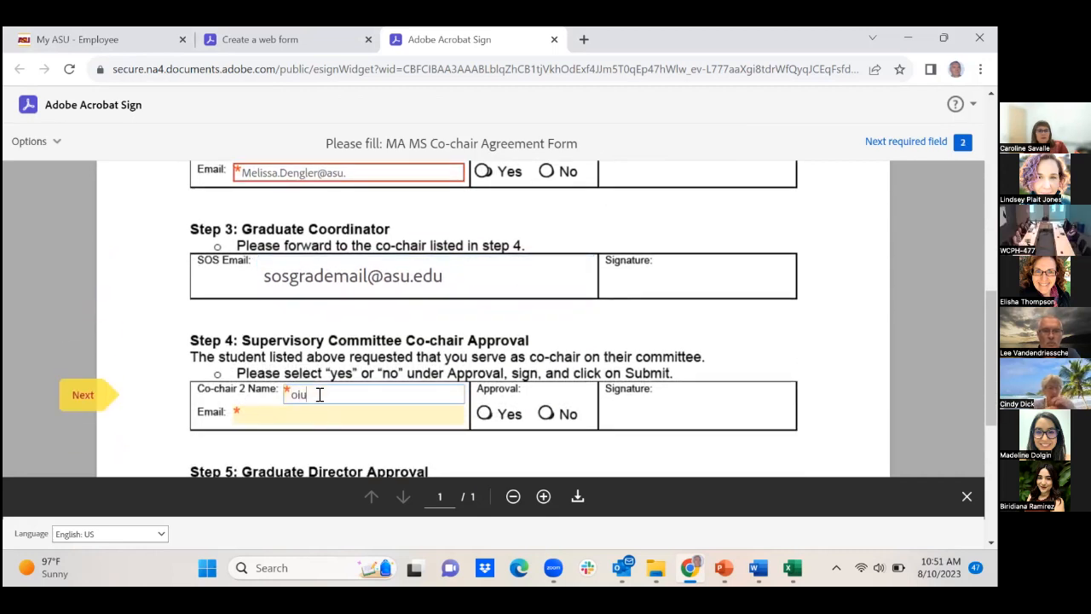
{"action": "left_click", "coordinate": [276, 416]}
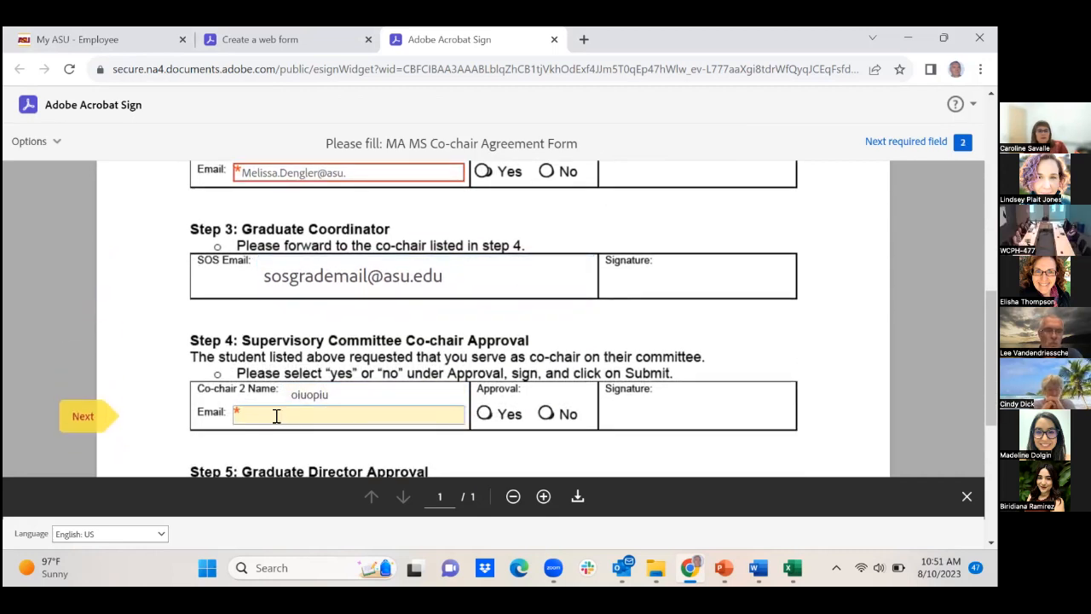
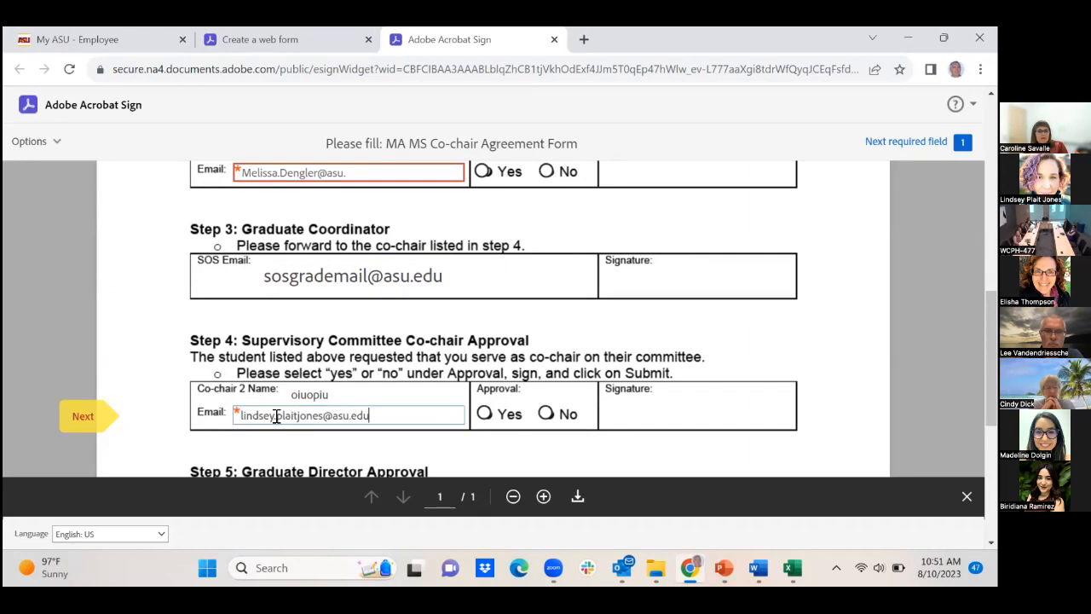
{"action": "scroll", "coordinate": [612, 389], "scroll_direction": "down", "scroll_amount": 5}
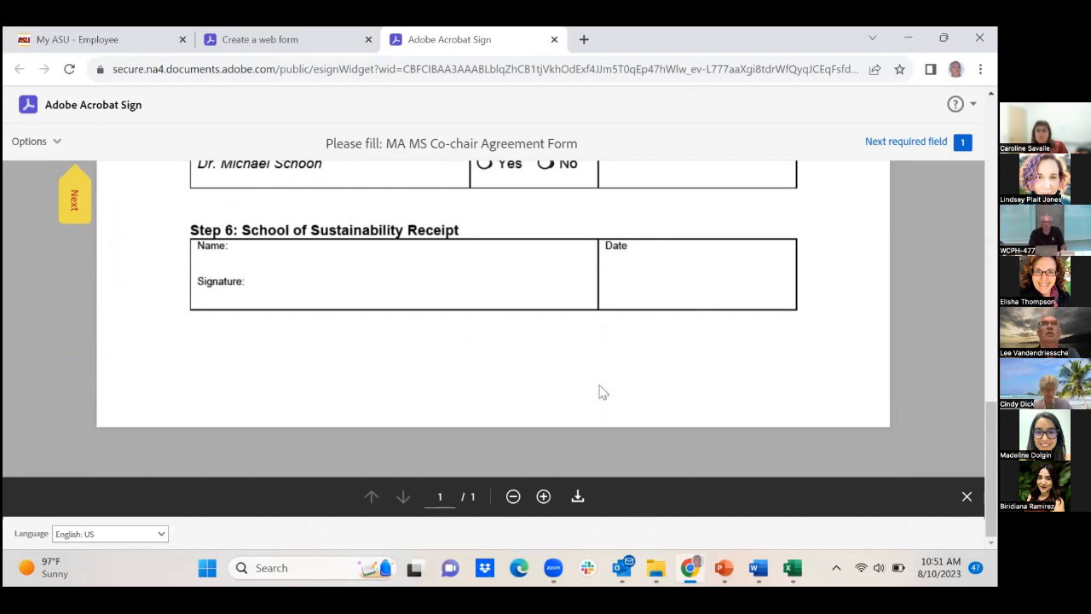
{"action": "scroll", "coordinate": [548, 408], "scroll_direction": "up", "scroll_amount": 3}
{"action": "scroll", "coordinate": [548, 407], "scroll_direction": "up", "scroll_amount": 3}
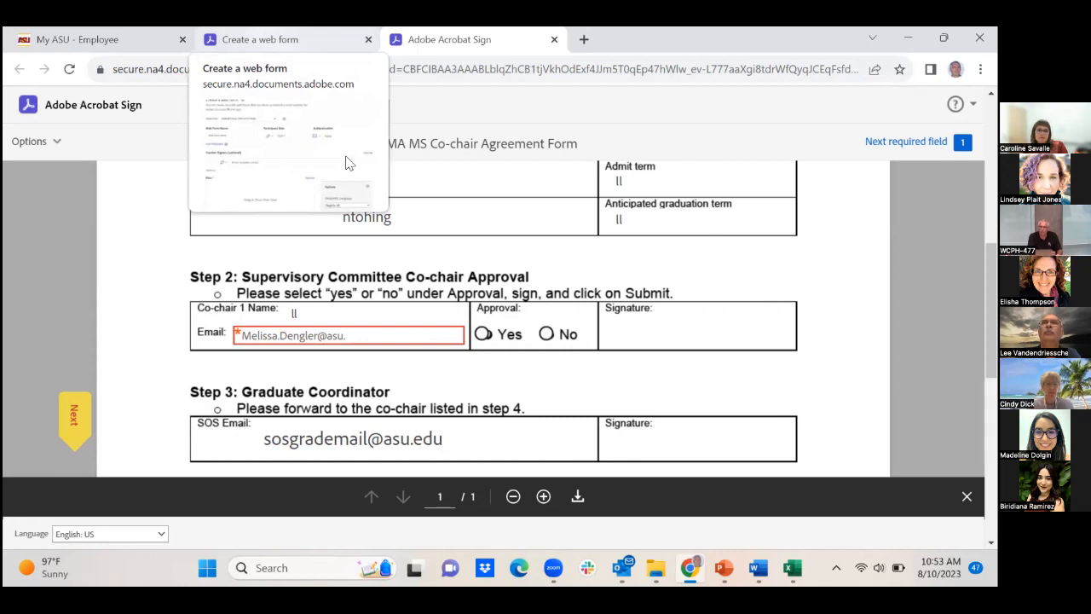
Switch to the 'Create a web form' tab and go to the Manage page
{"action": "left_click", "coordinate": [272, 39]}
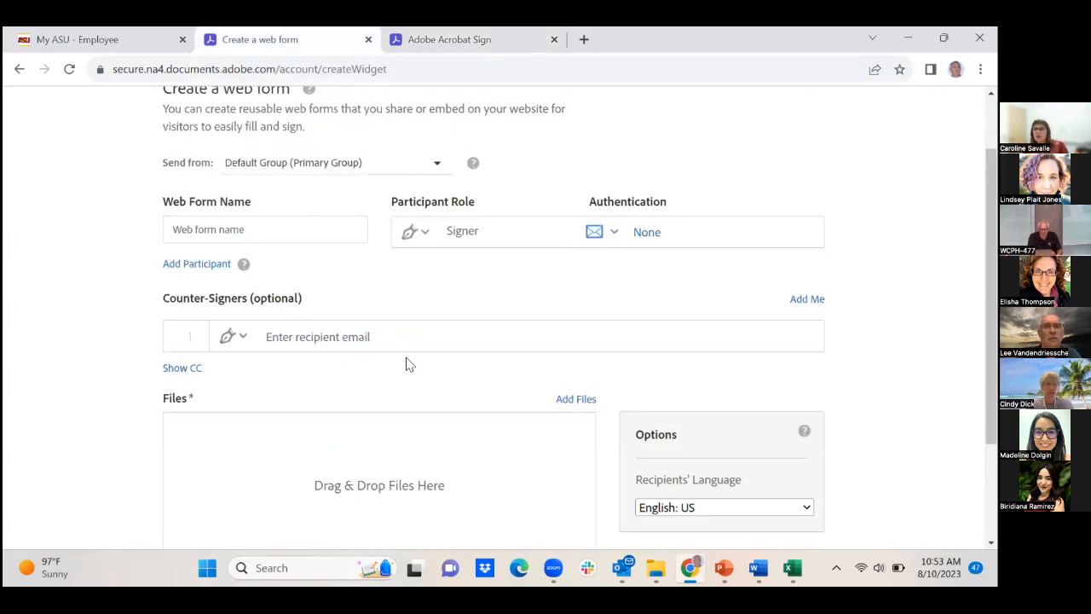
{"action": "scroll", "coordinate": [407, 363], "scroll_direction": "up", "scroll_amount": 1}
{"action": "scroll", "coordinate": [390, 346], "scroll_direction": "down", "scroll_amount": 1}
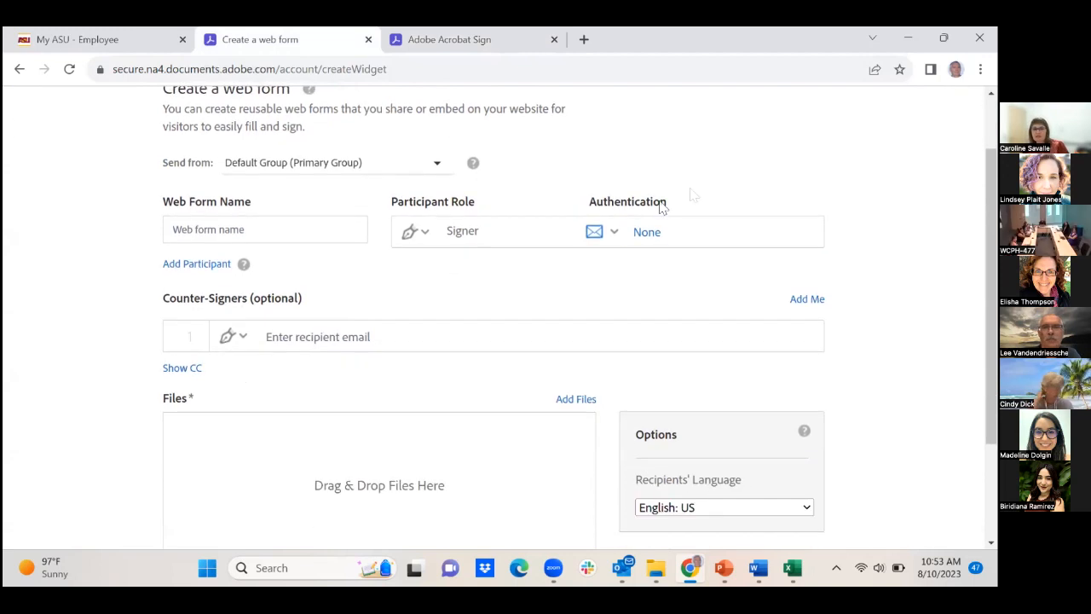
{"action": "scroll", "coordinate": [363, 327], "scroll_direction": "down", "scroll_amount": 1}
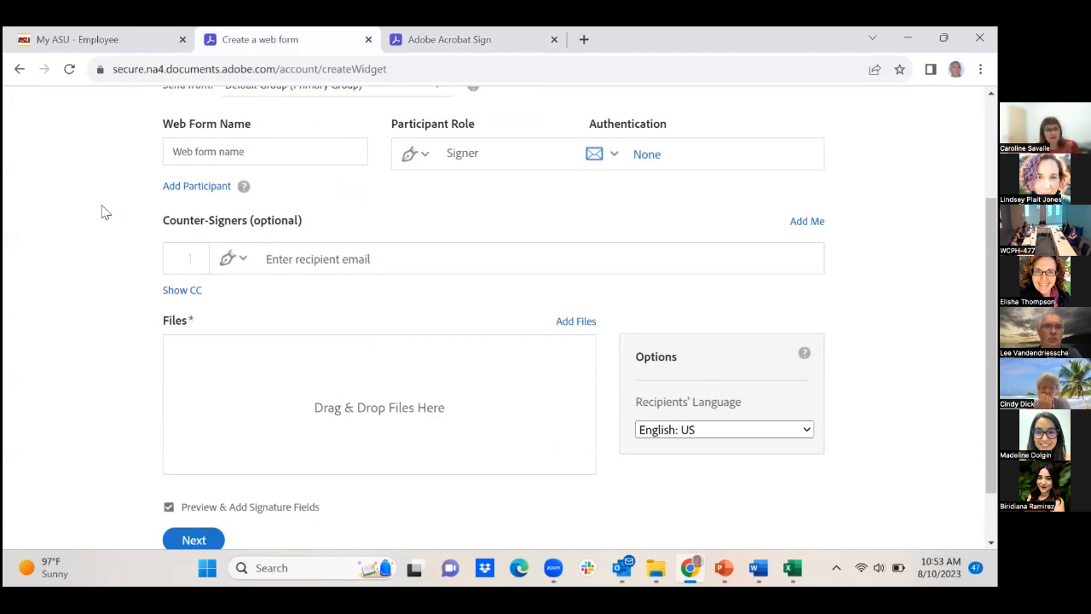
{"action": "scroll", "coordinate": [81, 189], "scroll_direction": "up", "scroll_amount": 2}
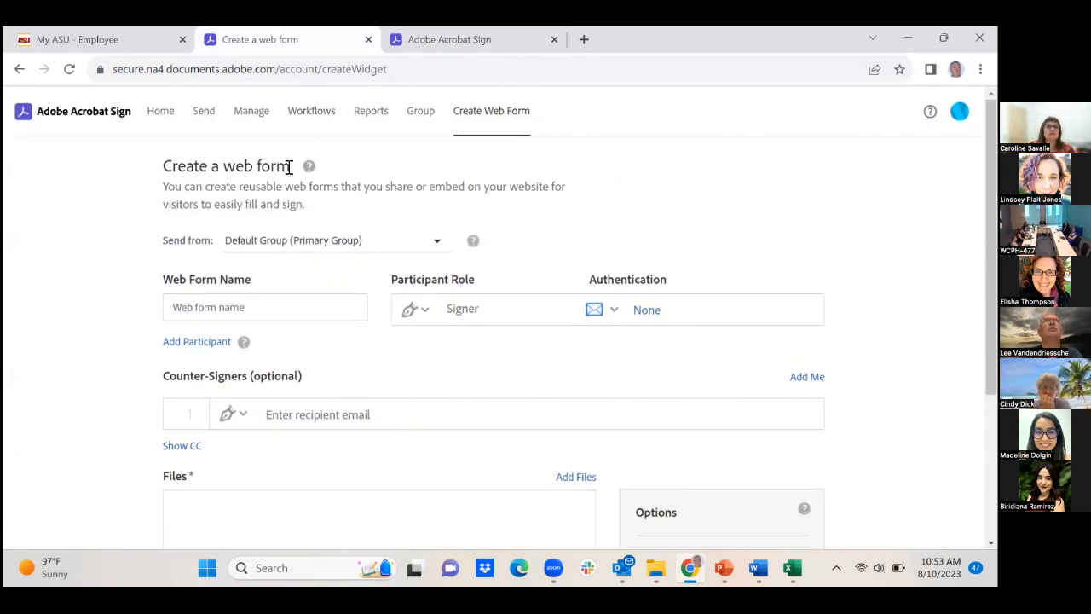
{"action": "left_click", "coordinate": [251, 113]}
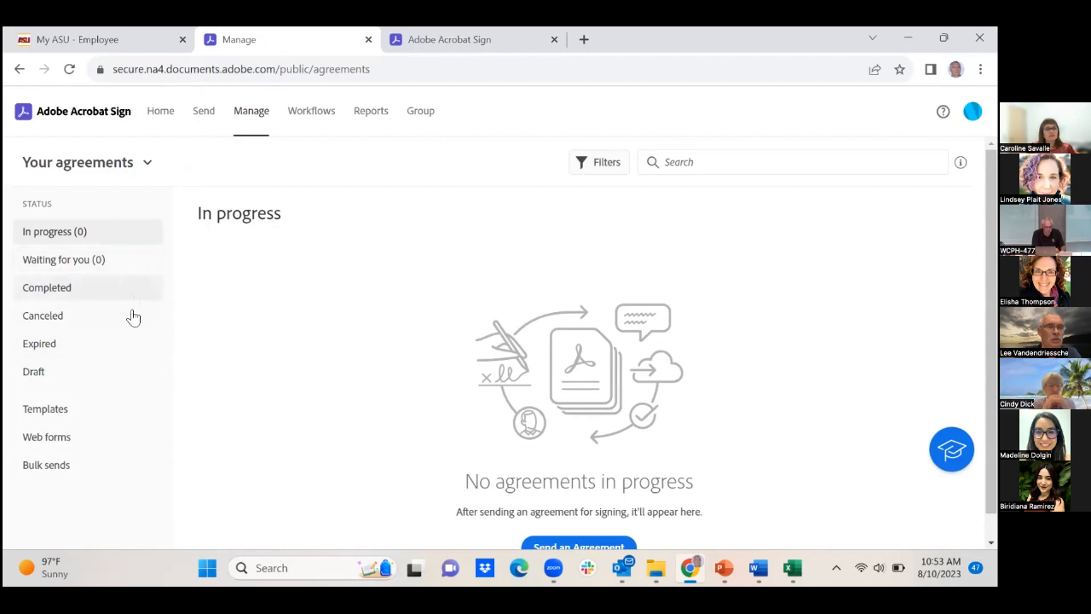
Show the Templates list in the Manage sidebar
{"action": "left_click", "coordinate": [58, 410]}
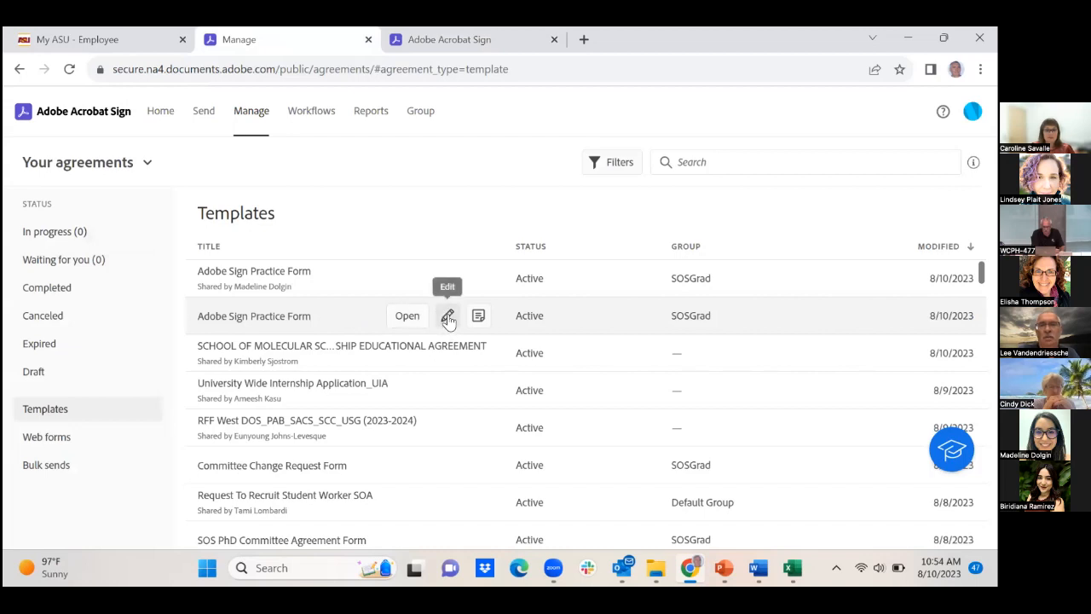
Edit the Adobe Sign Practice Form template and make its Step 2 Name field required
{"action": "left_click", "coordinate": [448, 318]}
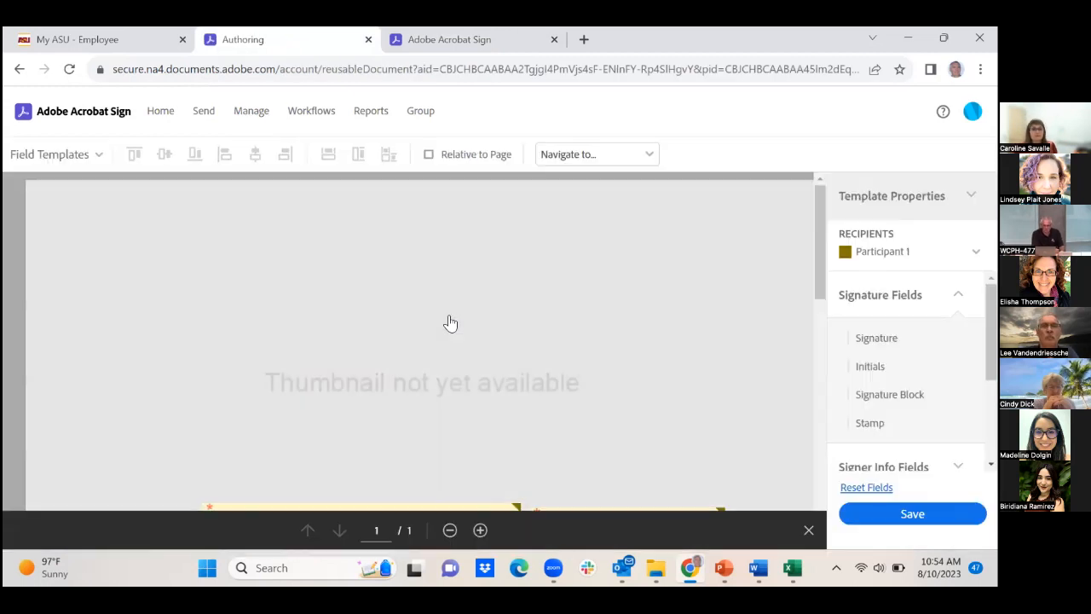
{"action": "scroll", "coordinate": [497, 359], "scroll_direction": "down", "scroll_amount": 3}
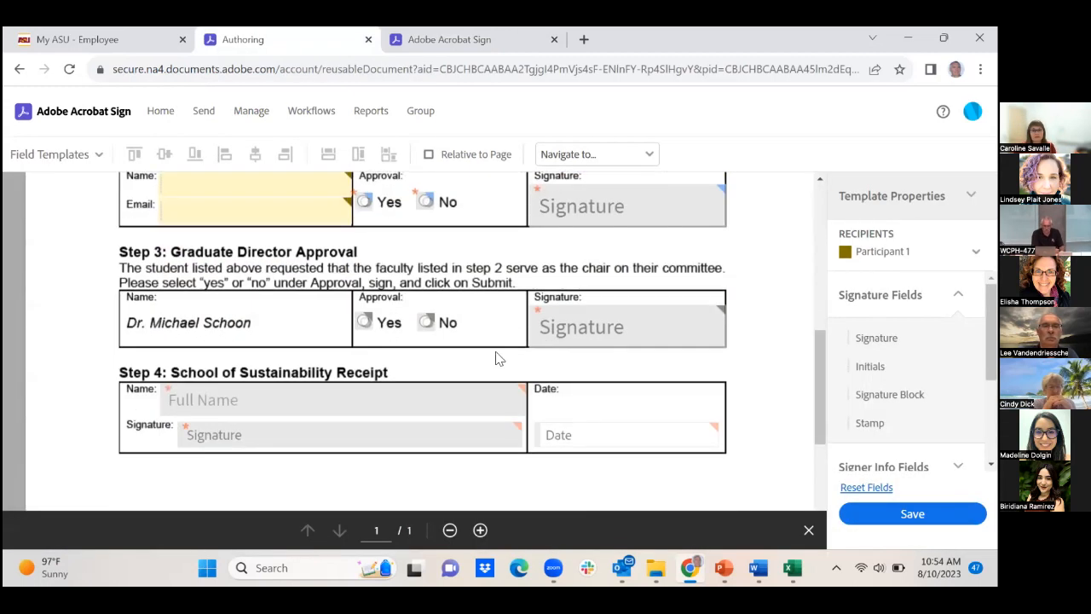
{"action": "scroll", "coordinate": [498, 359], "scroll_direction": "up", "scroll_amount": 2}
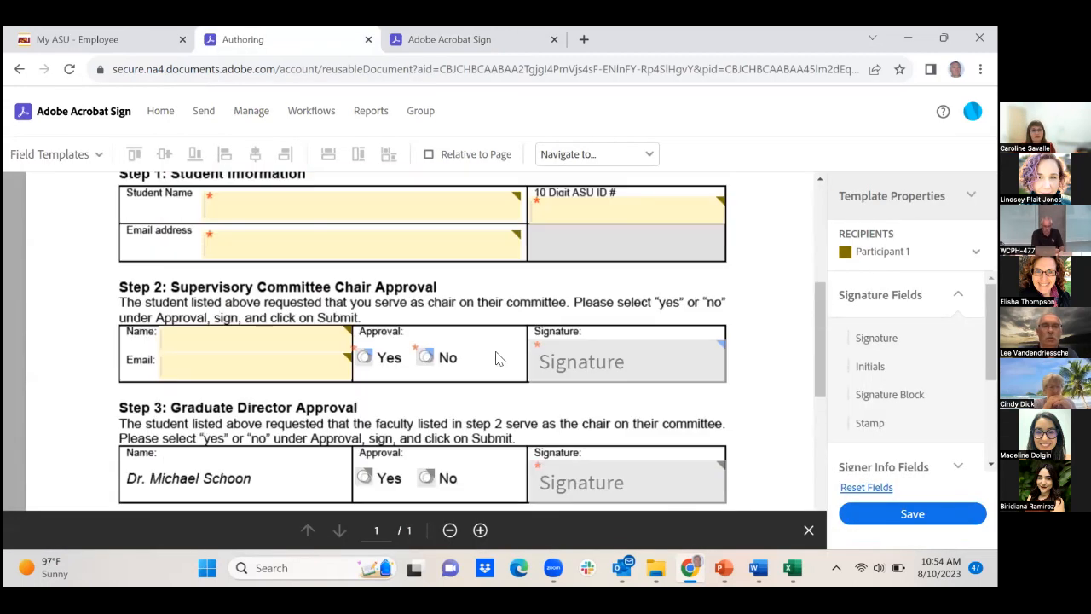
{"action": "double_click", "coordinate": [183, 337]}
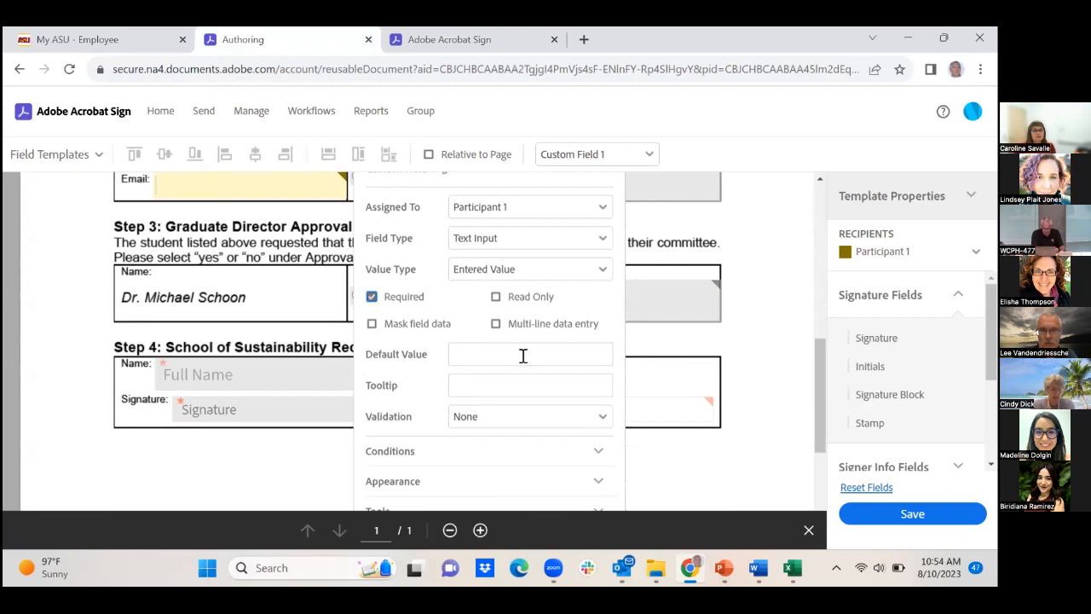
{"action": "scroll", "coordinate": [523, 356], "scroll_direction": "down", "scroll_amount": 5}
{"action": "left_click", "coordinate": [592, 329]}
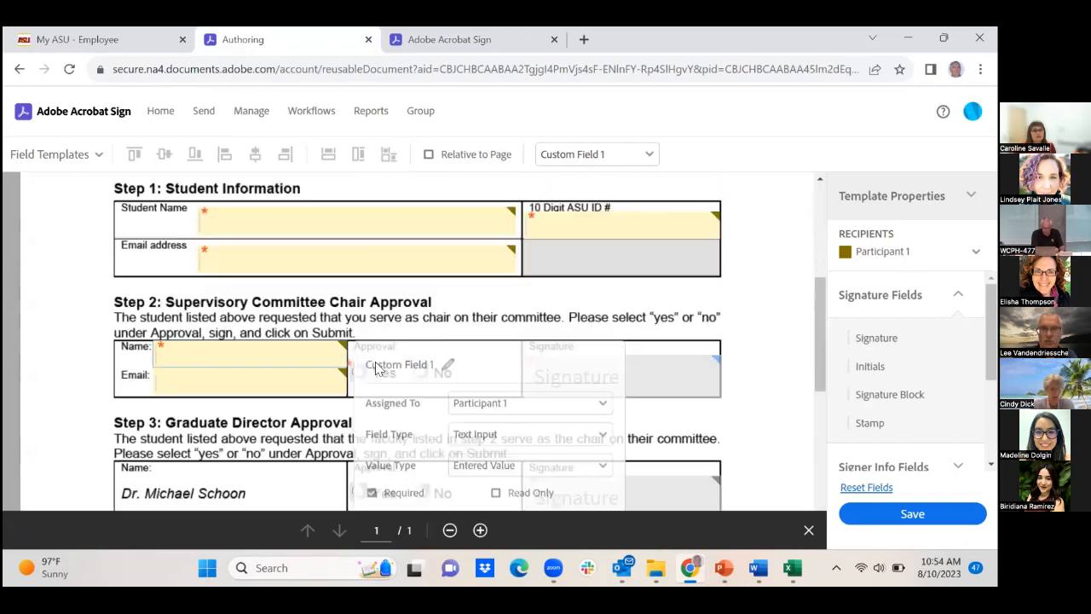
Make the Step 2 Email field required and save the edited template
{"action": "double_click", "coordinate": [207, 379]}
{"action": "scroll", "coordinate": [514, 388], "scroll_direction": "down", "scroll_amount": 4}
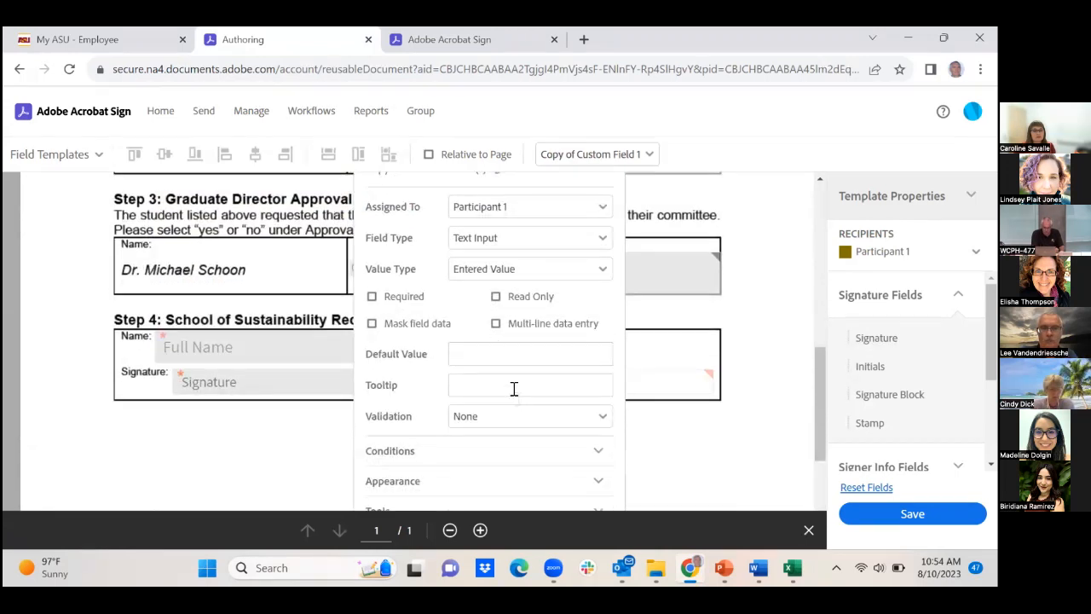
{"action": "scroll", "coordinate": [528, 413], "scroll_direction": "down", "scroll_amount": 3}
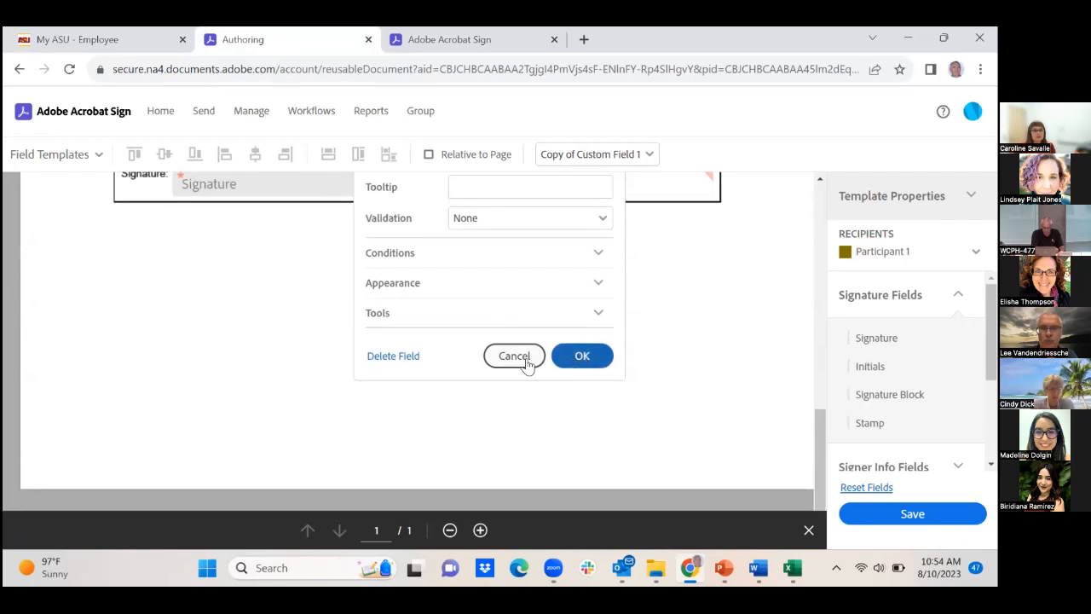
{"action": "scroll", "coordinate": [388, 366], "scroll_direction": "up", "scroll_amount": 4}
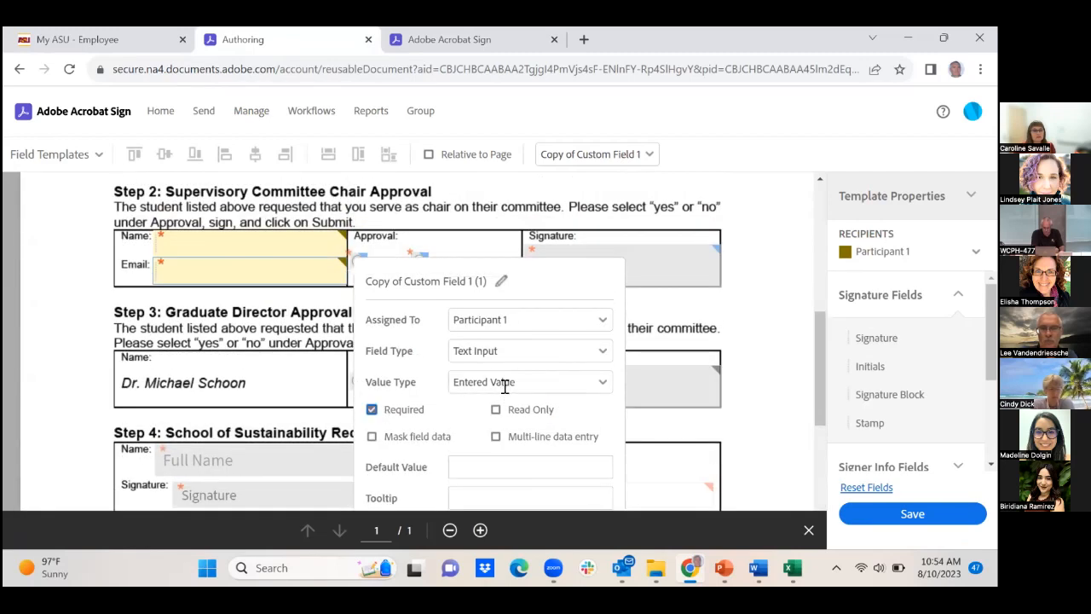
{"action": "scroll", "coordinate": [504, 386], "scroll_direction": "down", "scroll_amount": 4}
{"action": "left_click", "coordinate": [576, 357]}
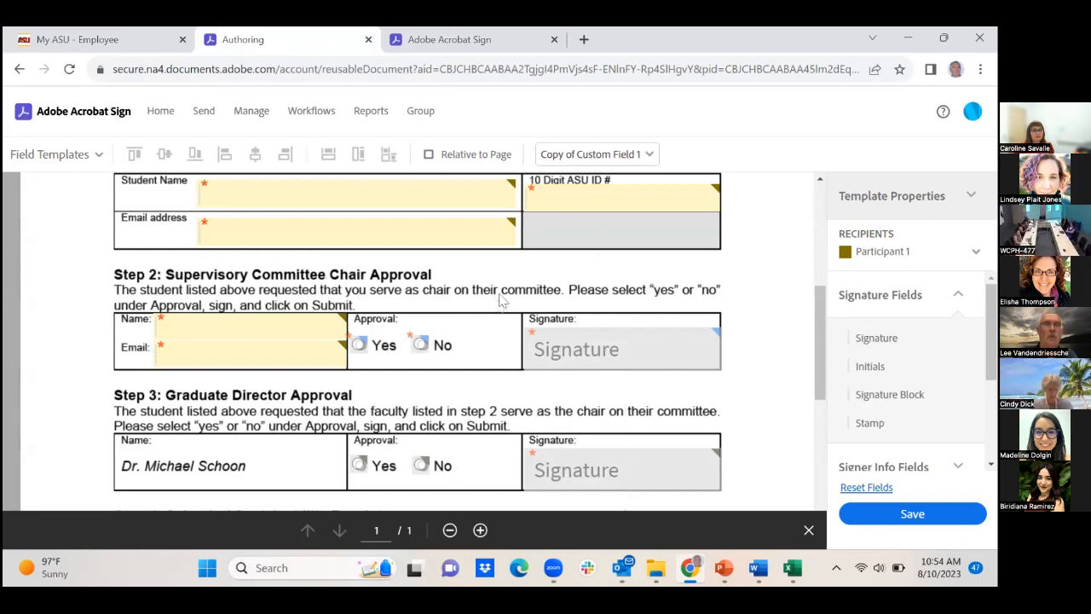
{"action": "scroll", "coordinate": [687, 438], "scroll_direction": "down", "scroll_amount": 5}
{"action": "left_click", "coordinate": [859, 515]}
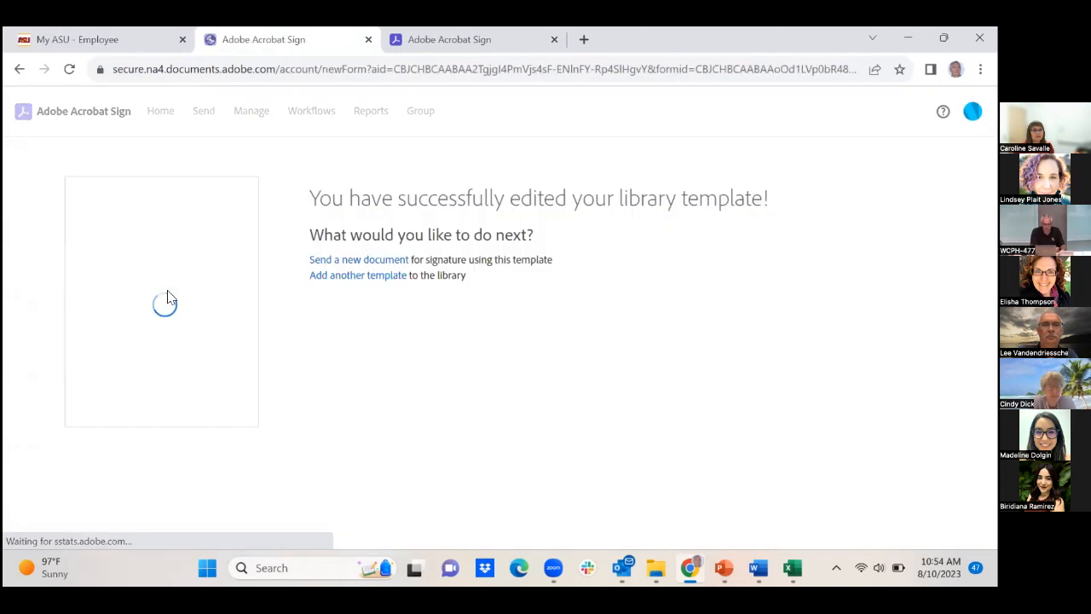
Go back through Manage and Templates to the Web forms list
{"action": "left_click", "coordinate": [245, 118]}
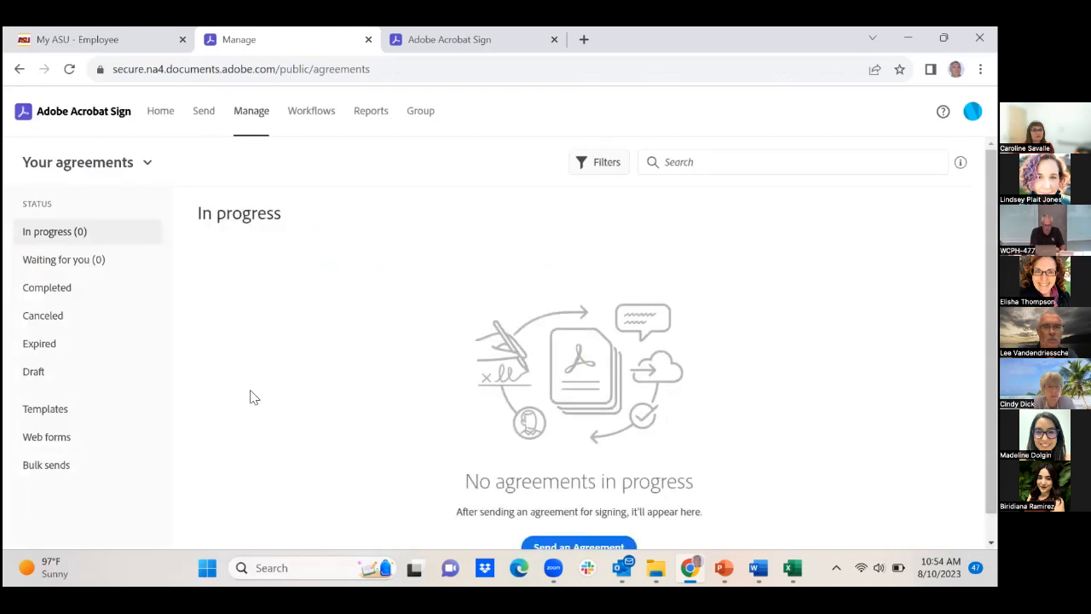
{"action": "left_click", "coordinate": [49, 411]}
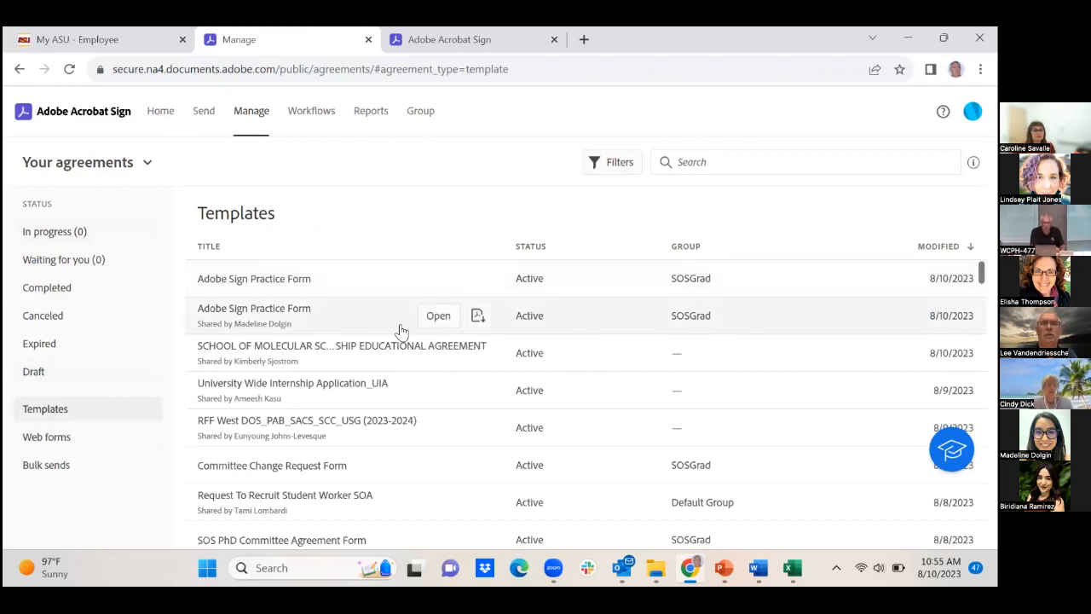
{"action": "left_click", "coordinate": [38, 438]}
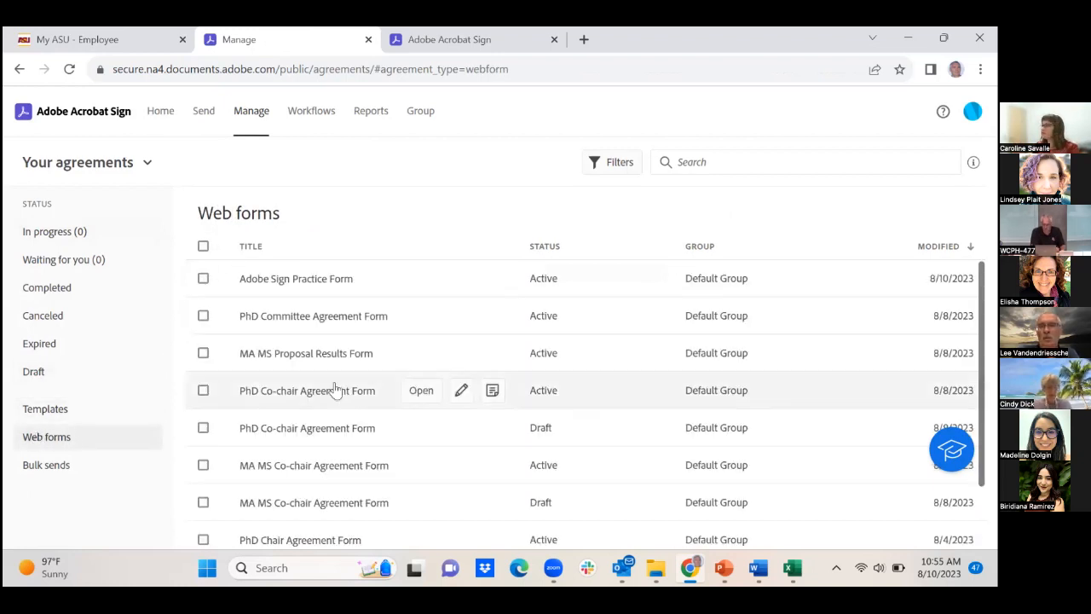
Open the Adobe Sign Practice Form details and expand all four extra actions
{"action": "left_click", "coordinate": [417, 288]}
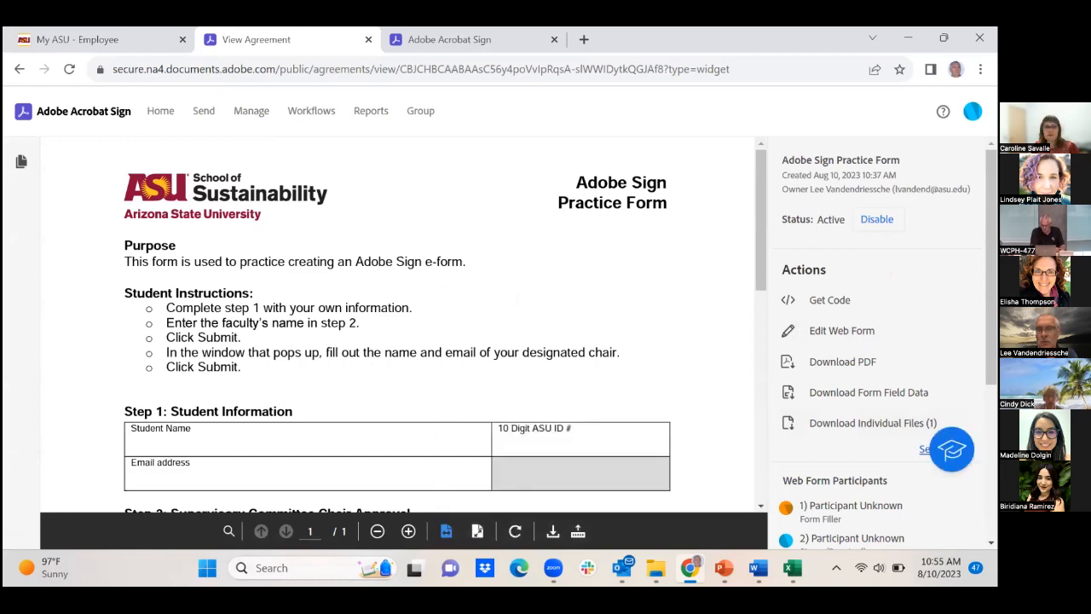
{"action": "left_click", "coordinate": [925, 449]}
{"action": "scroll", "coordinate": [882, 448], "scroll_direction": "down", "scroll_amount": 1}
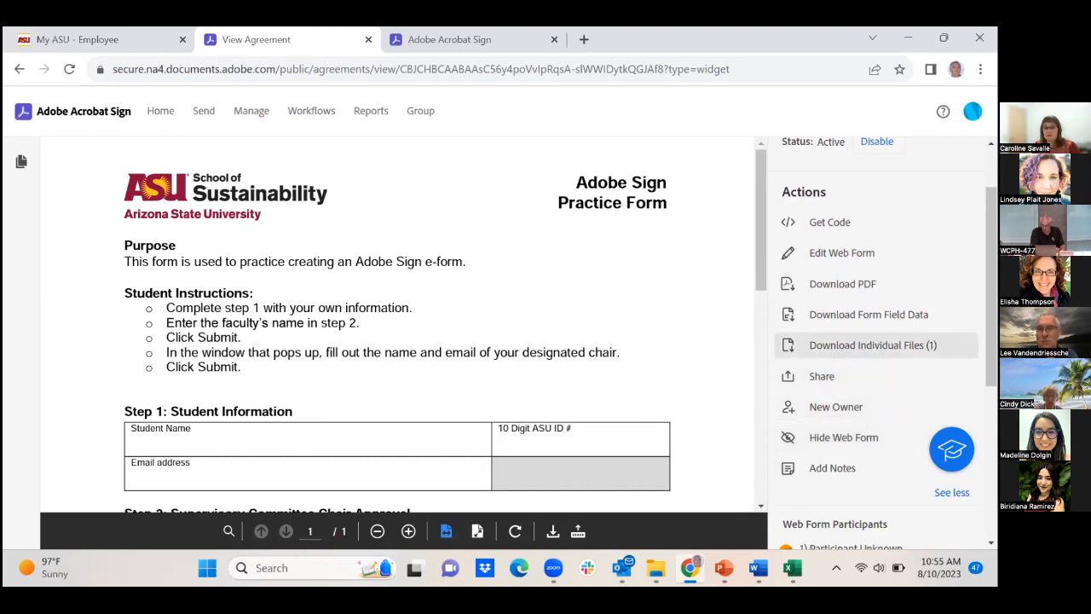
{"action": "scroll", "coordinate": [855, 356], "scroll_direction": "up", "scroll_amount": 1}
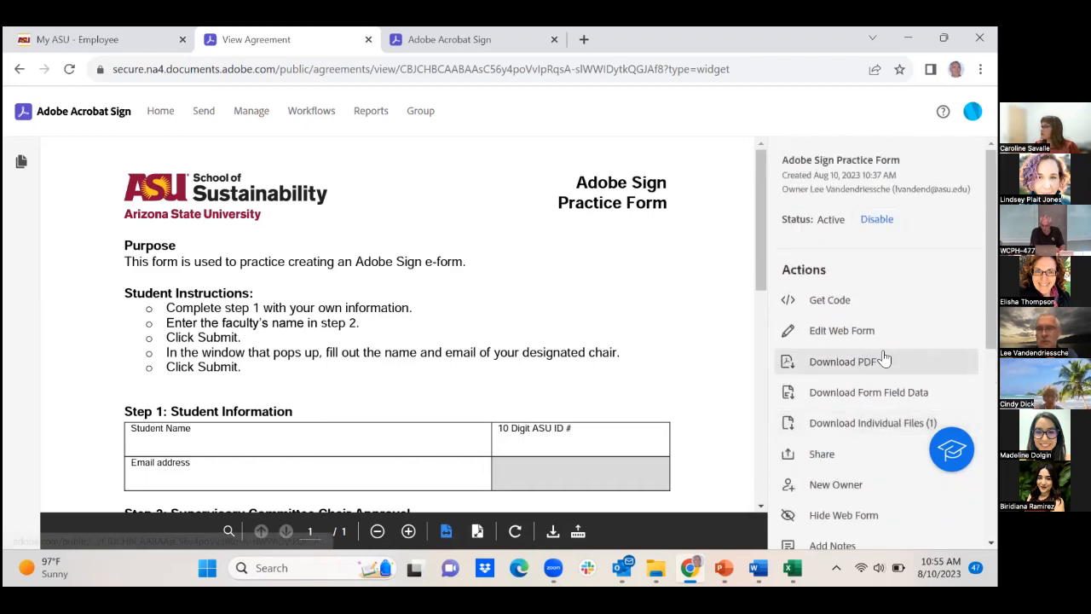